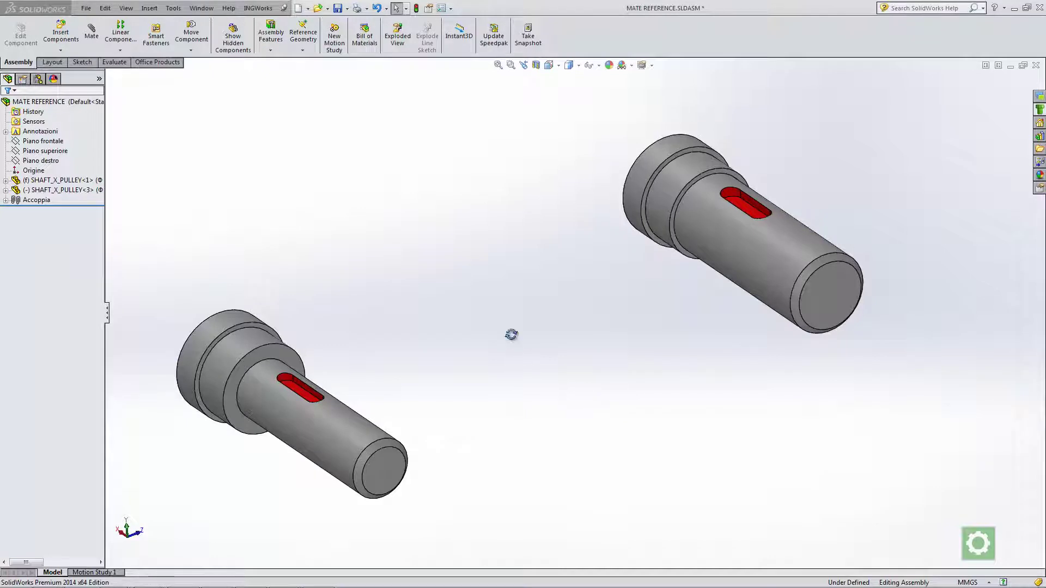
Step: Orbit, pan and zoom the view around the two shafts
middle_drag(510, 334, 516, 336)
key(Escape)
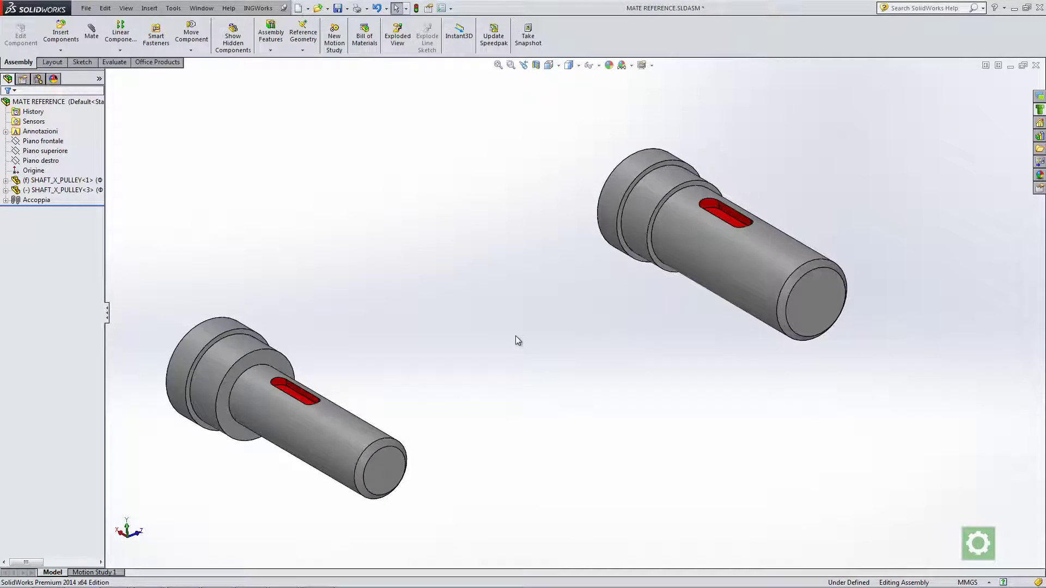
ctrl+middle_drag(479, 357, 483, 345)
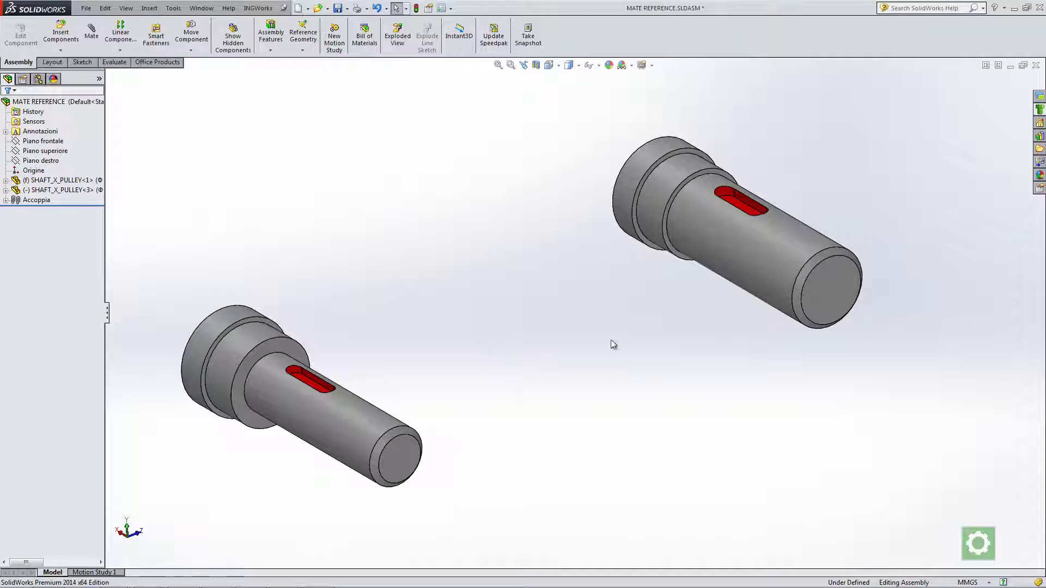
middle_drag(610, 343, 515, 346)
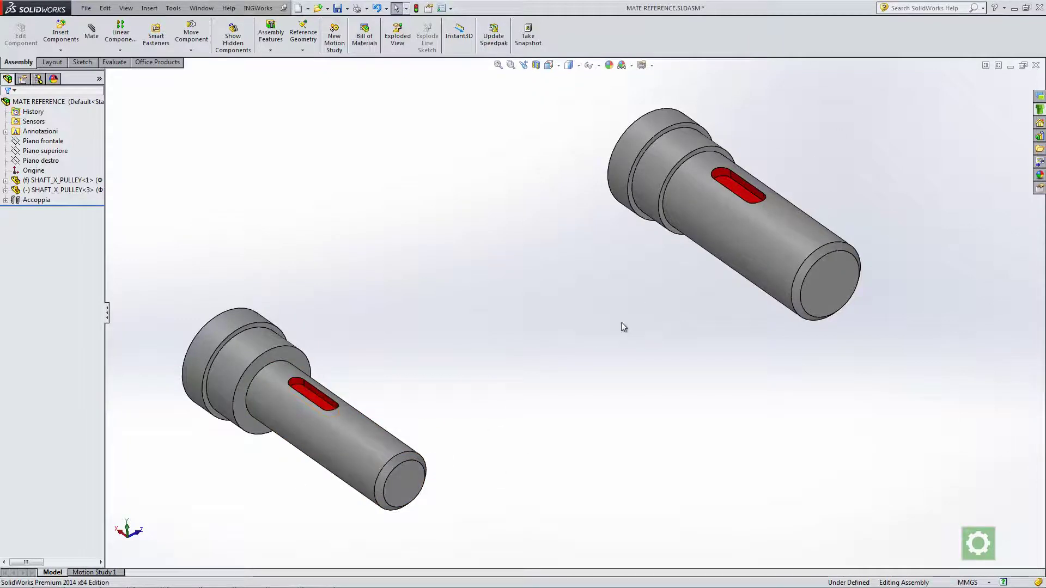
scroll(556, 336, up, 3)
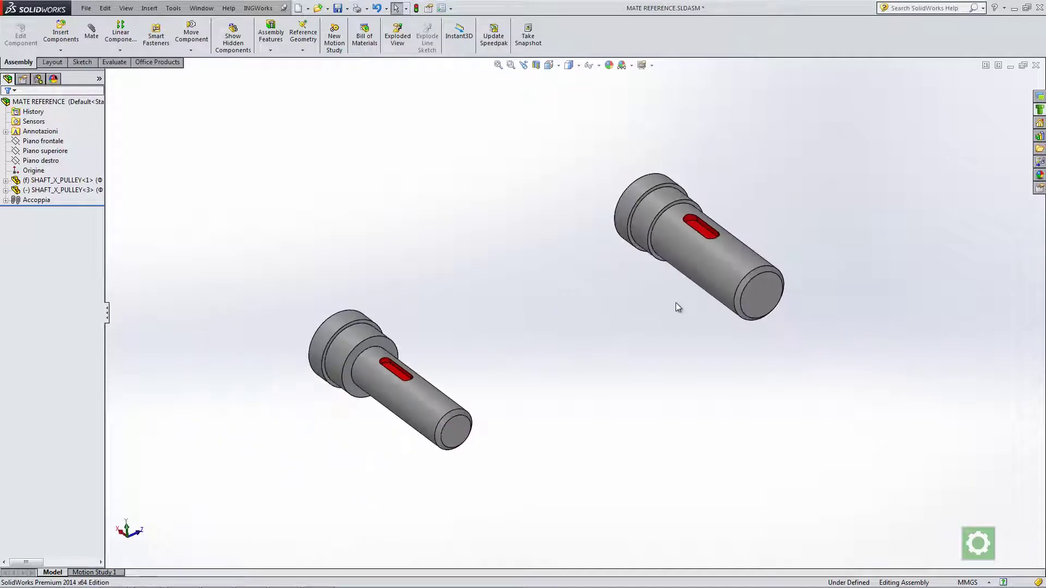
scroll(678, 303, down, 1)
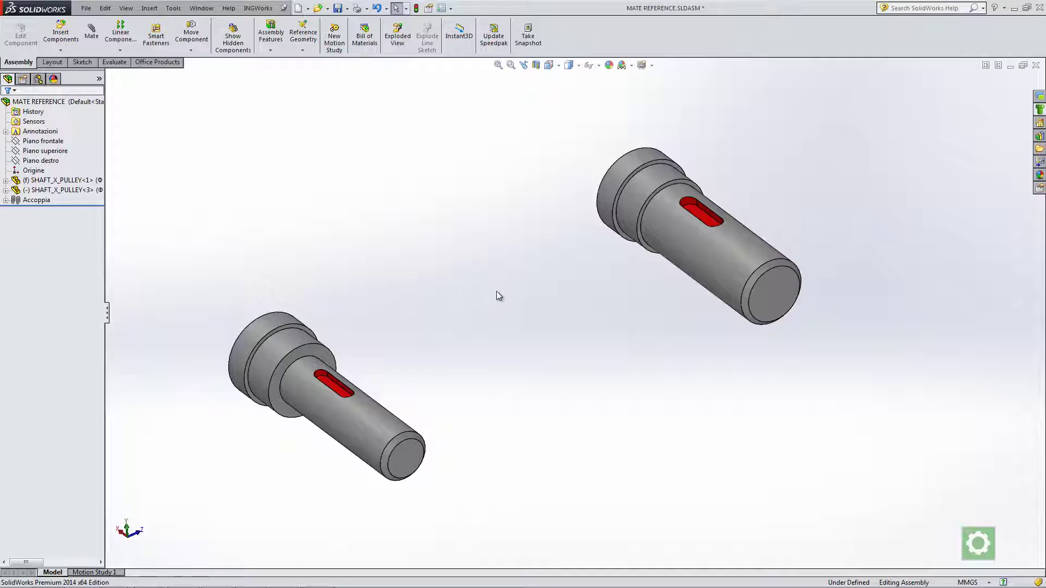
scroll(498, 294, down, 2)
ctrl+middle_drag(475, 299, 490, 300)
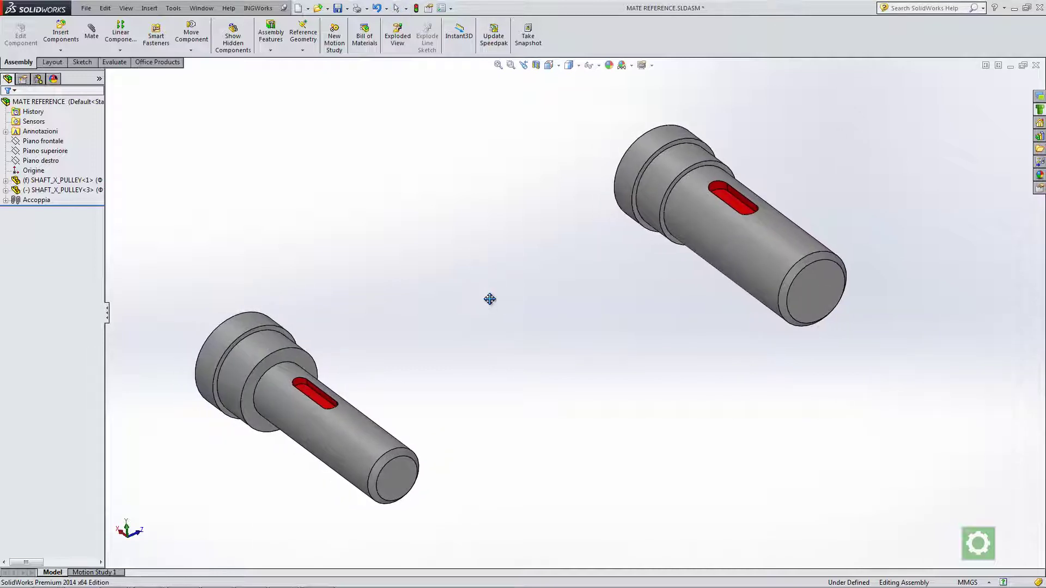
Step: Try inserting the open pulley part into the assembly, then cancel the placement
click(59, 34)
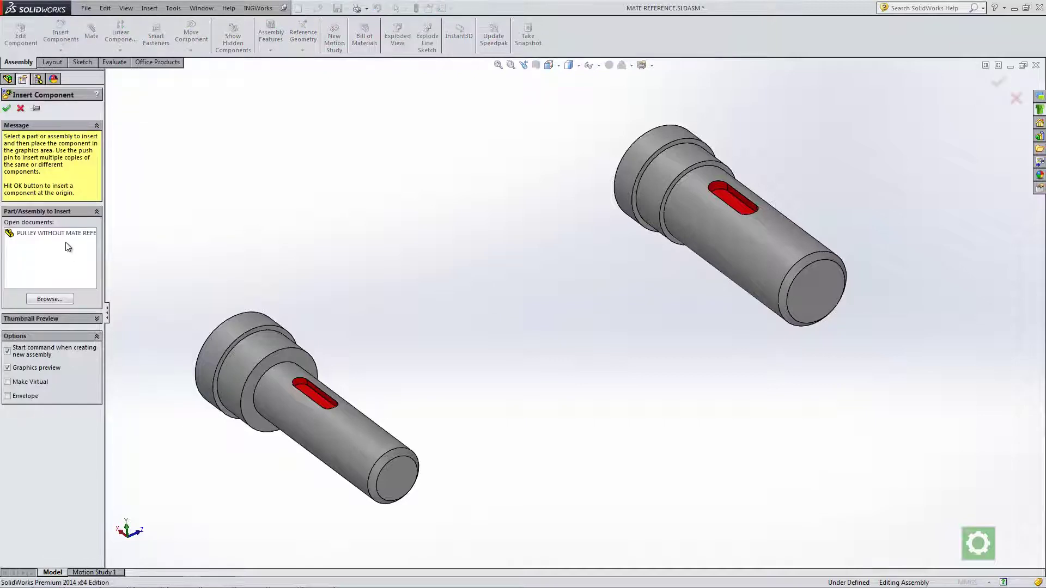
click(46, 233)
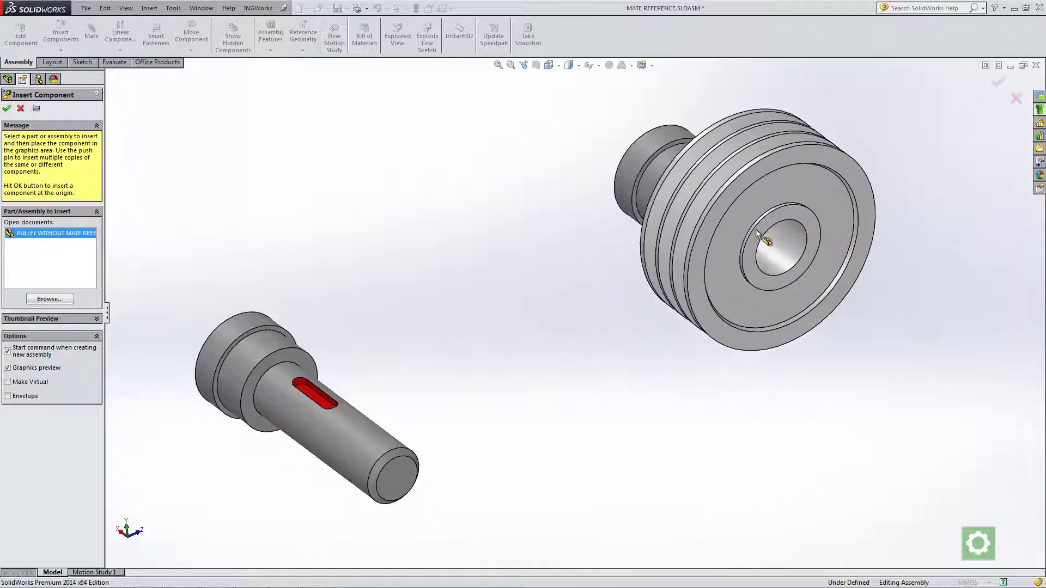
click(595, 341)
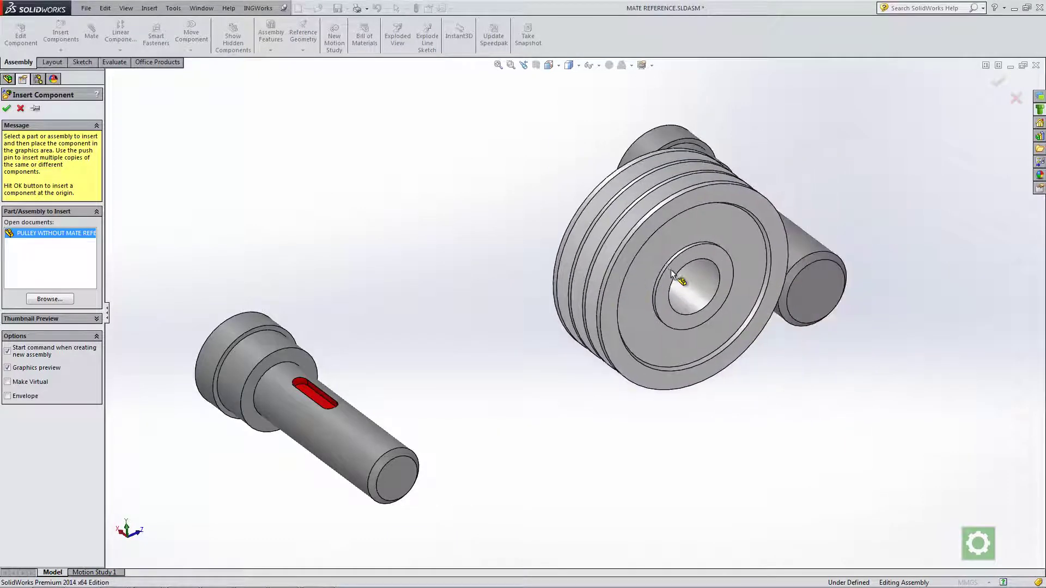
key(Escape)
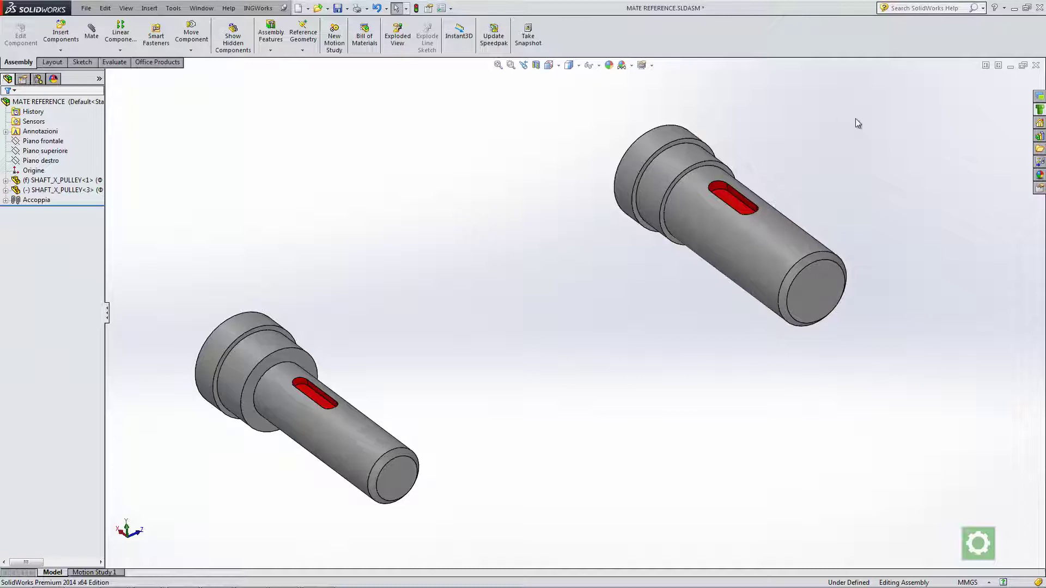
Step: Tile the pulley and assembly windows, try dragging the pulley in, then maximize the assembly
click(1023, 64)
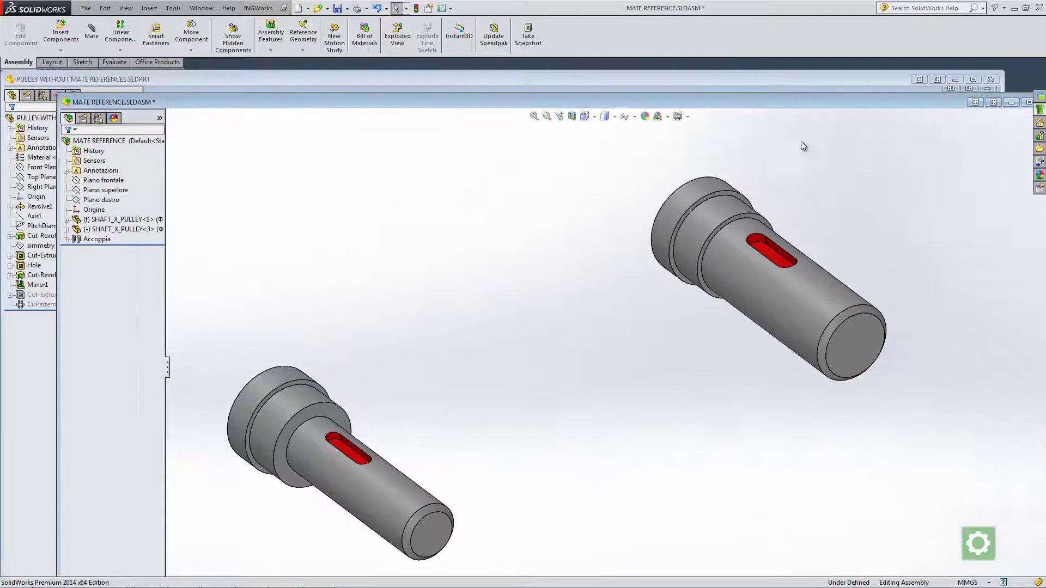
drag(662, 68, 852, 120)
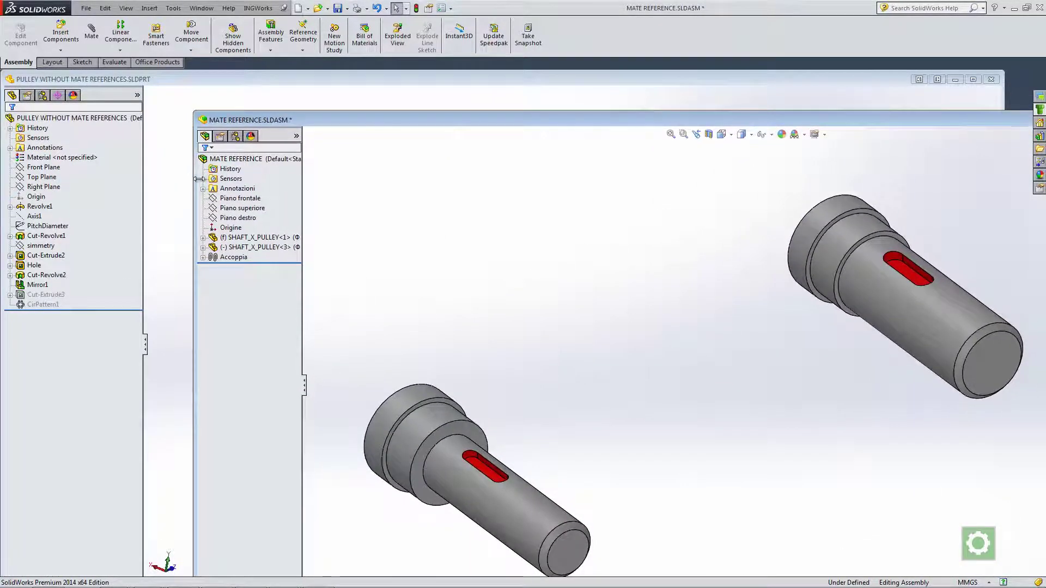
drag(333, 120, 632, 106)
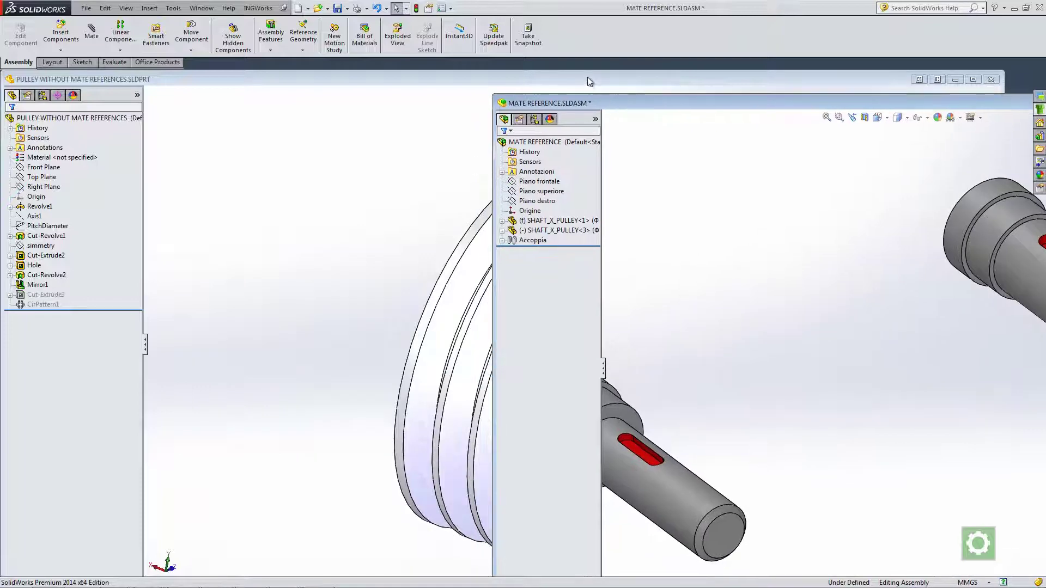
click(591, 82)
drag(1003, 126, 471, 127)
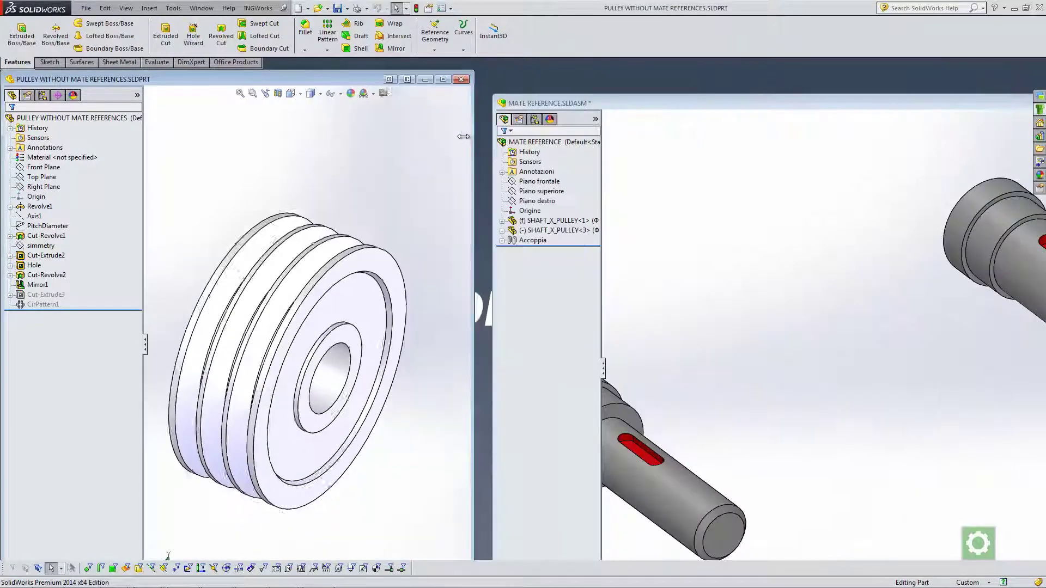
drag(705, 103, 672, 79)
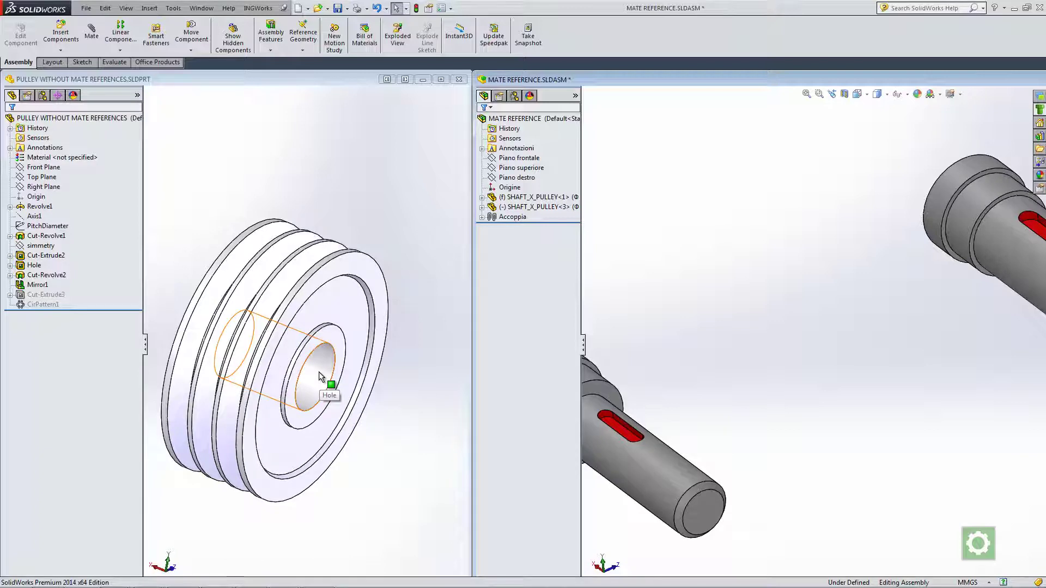
drag(319, 373, 671, 463)
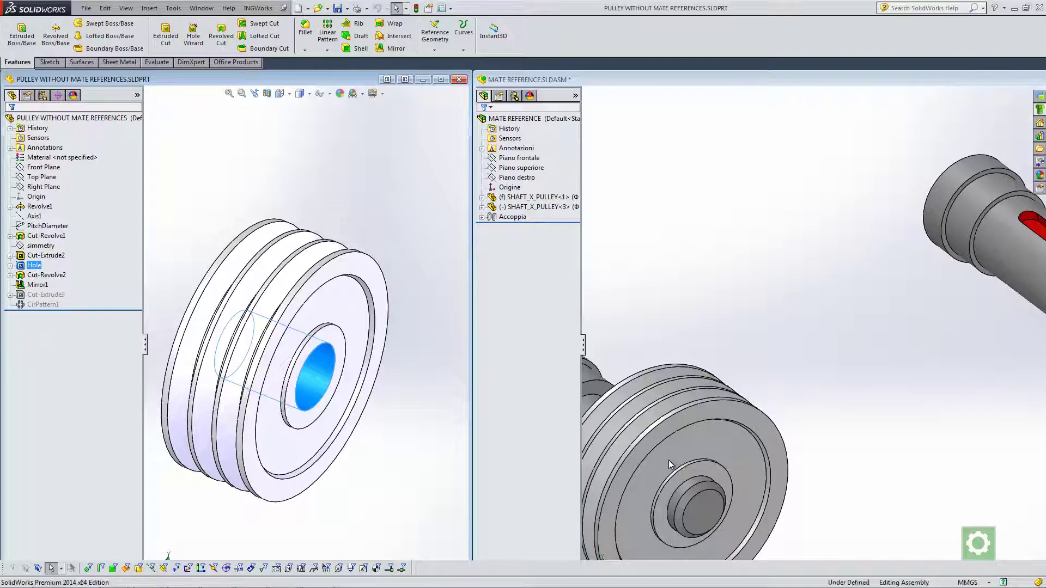
drag(671, 463, 587, 549)
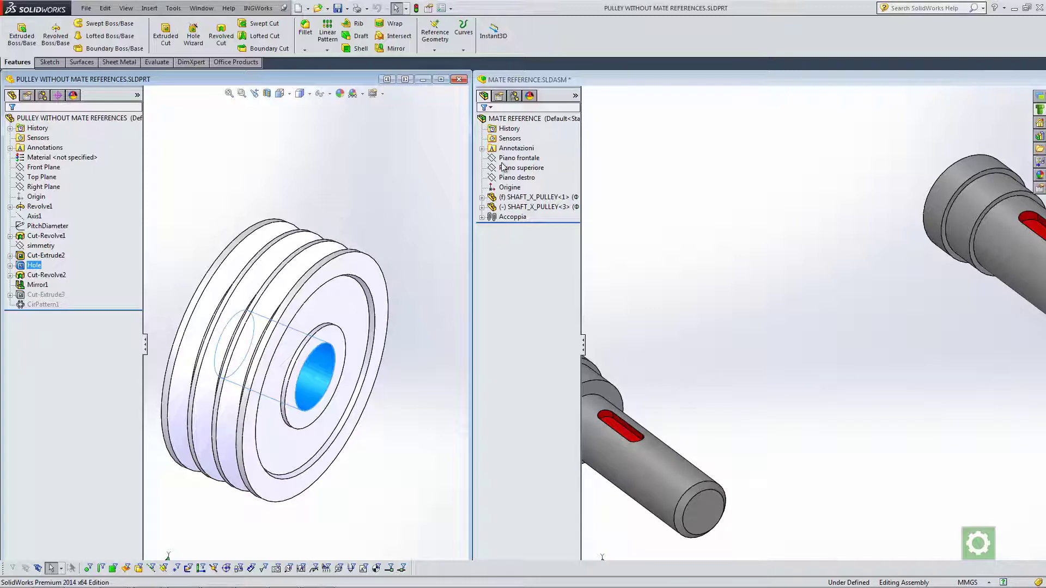
double_click(626, 79)
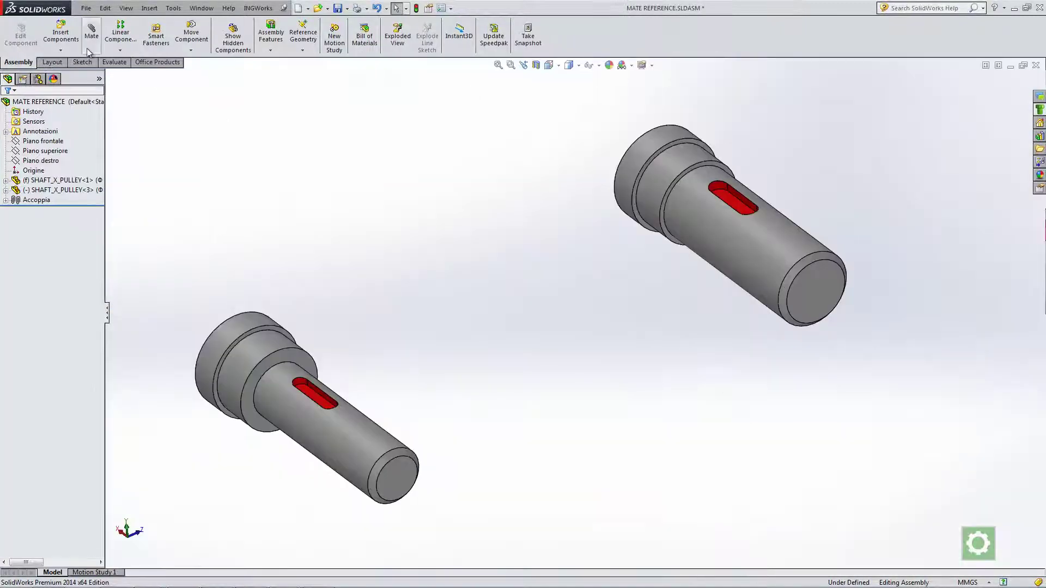
Step: Abandon another pulley insertion and pin the INGWorks library open in the Task Pane
click(61, 34)
click(57, 236)
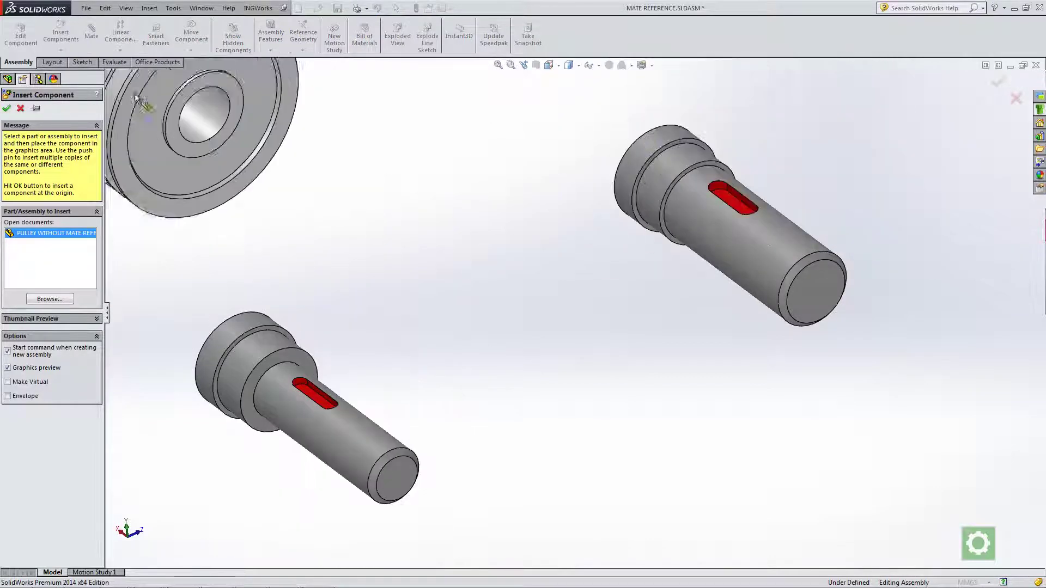
click(22, 108)
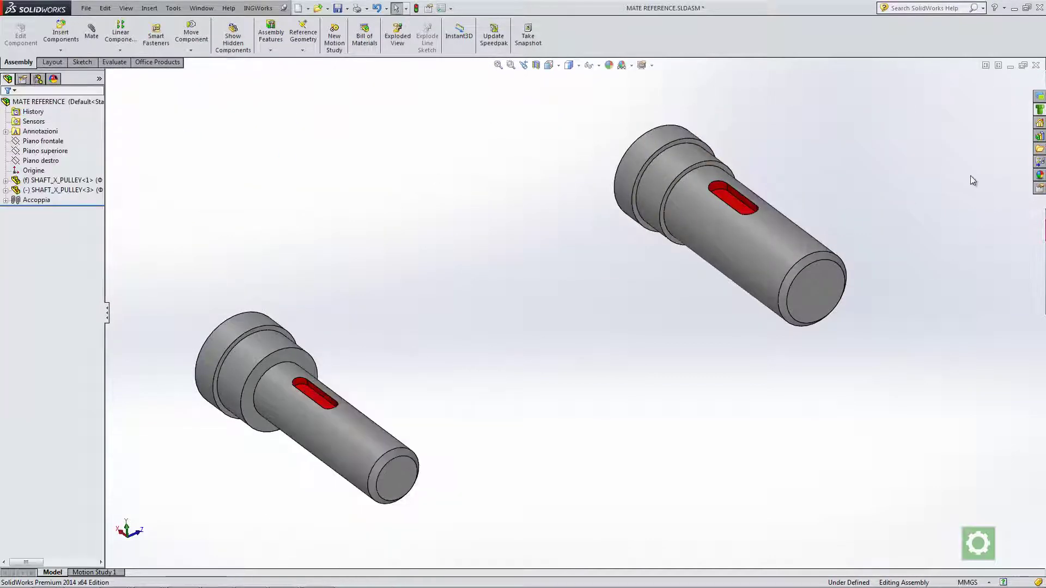
click(1040, 111)
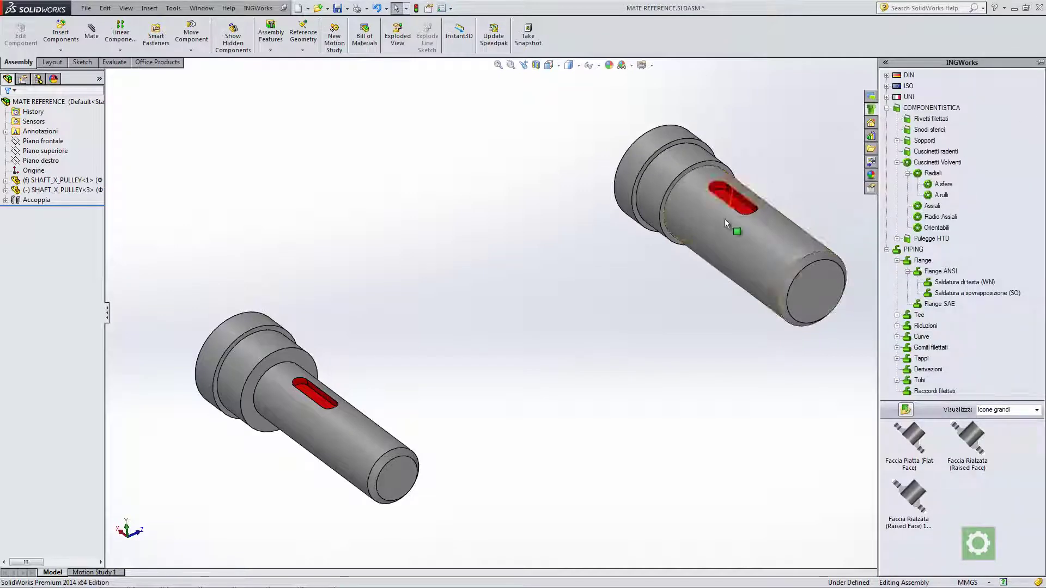
click(606, 244)
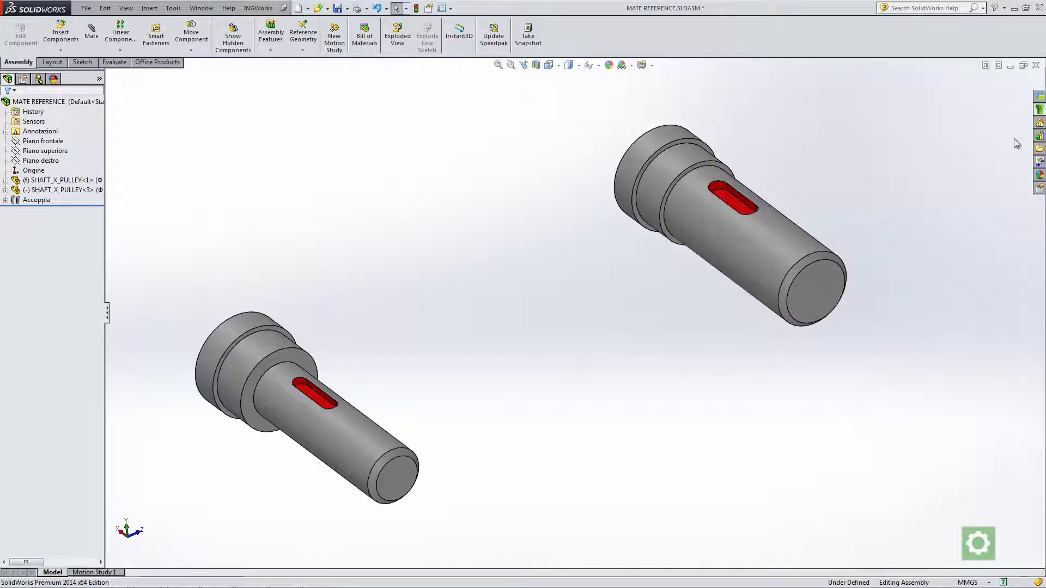
click(1040, 110)
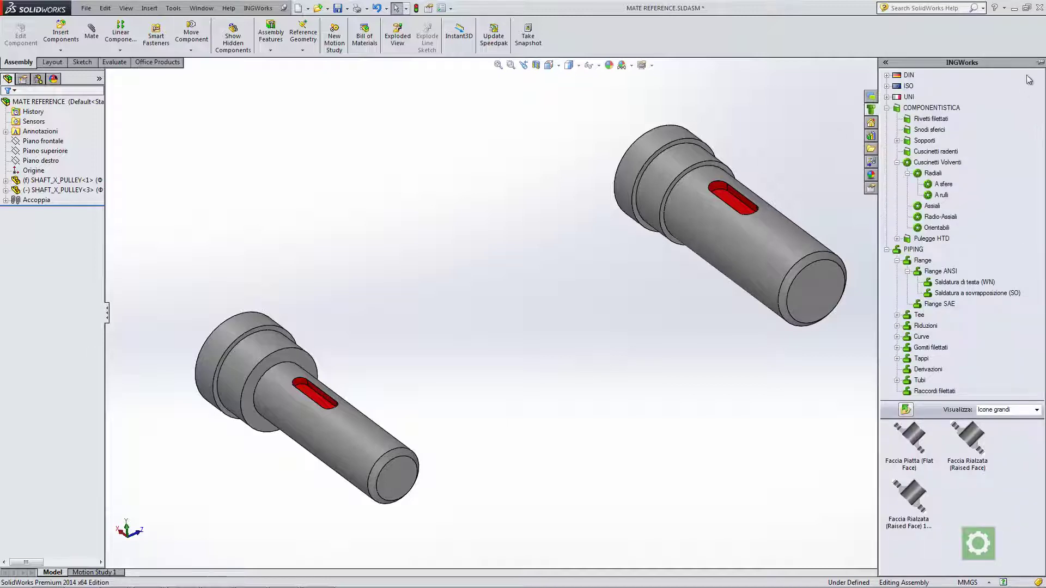
click(1041, 62)
ctrl+middle_drag(417, 296, 465, 261)
ctrl+middle_drag(547, 310, 497, 287)
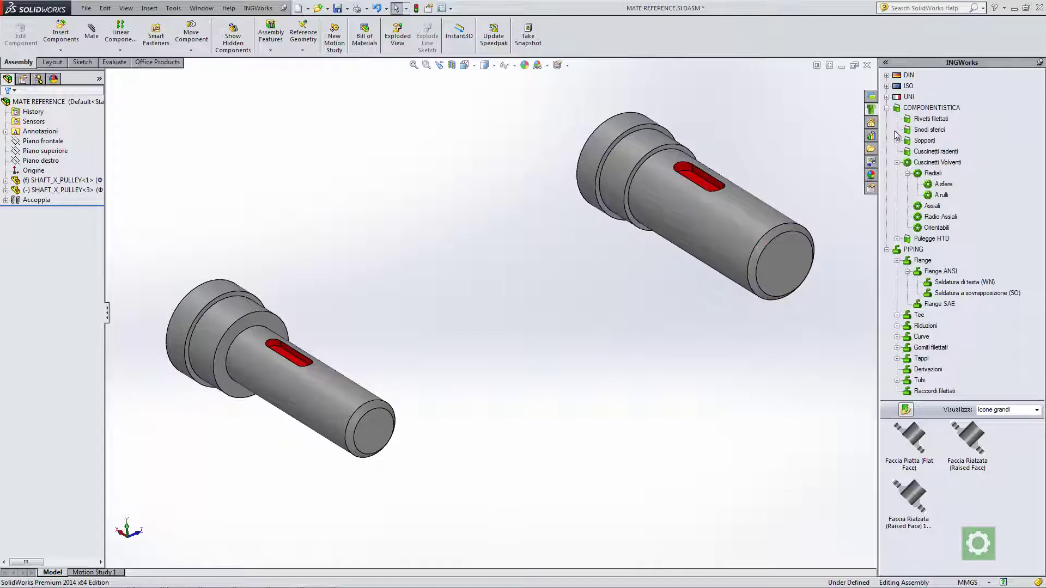
Step: Browse INGWorks UNI transmissions to Pulegge and drag the second V-belt pulley onto the left shaft
click(887, 98)
click(898, 240)
click(934, 249)
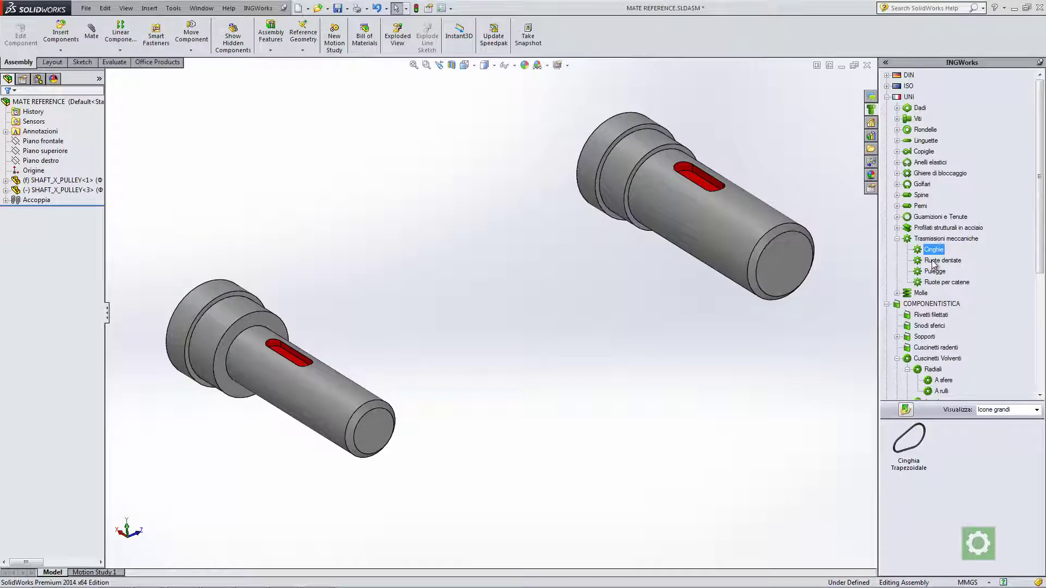
click(934, 271)
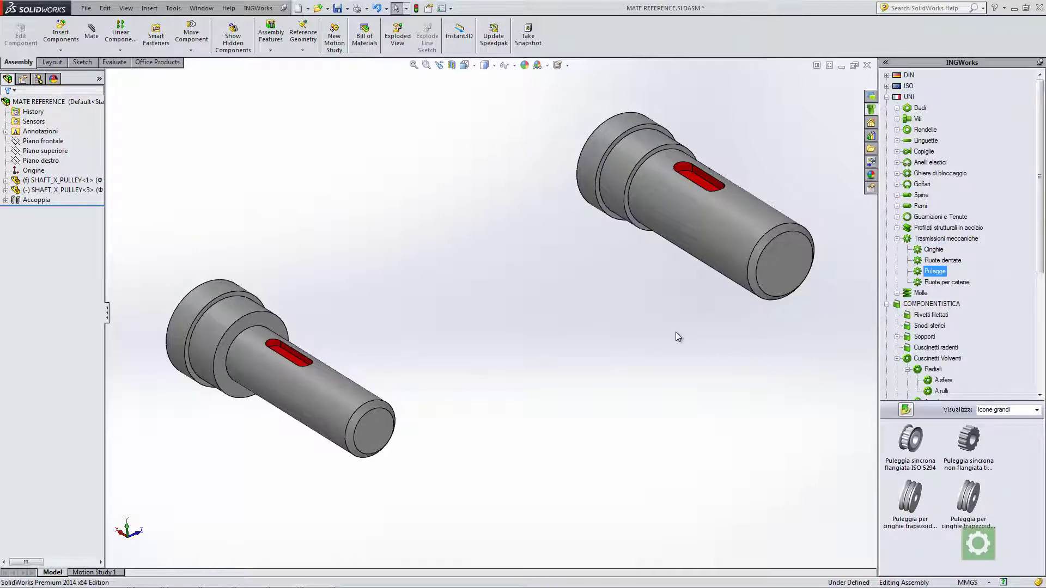
middle_drag(513, 344, 512, 333)
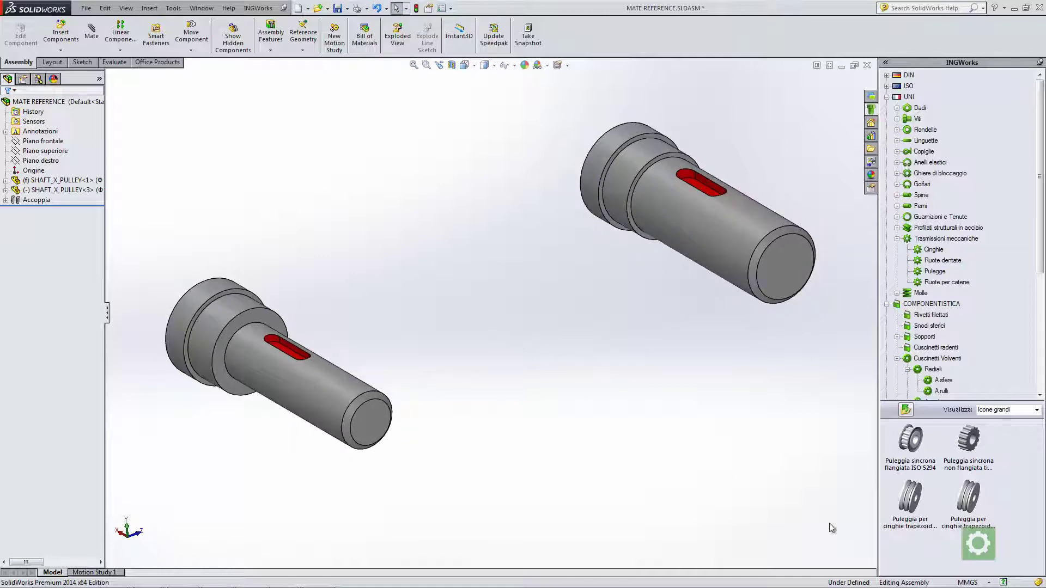
click(983, 526)
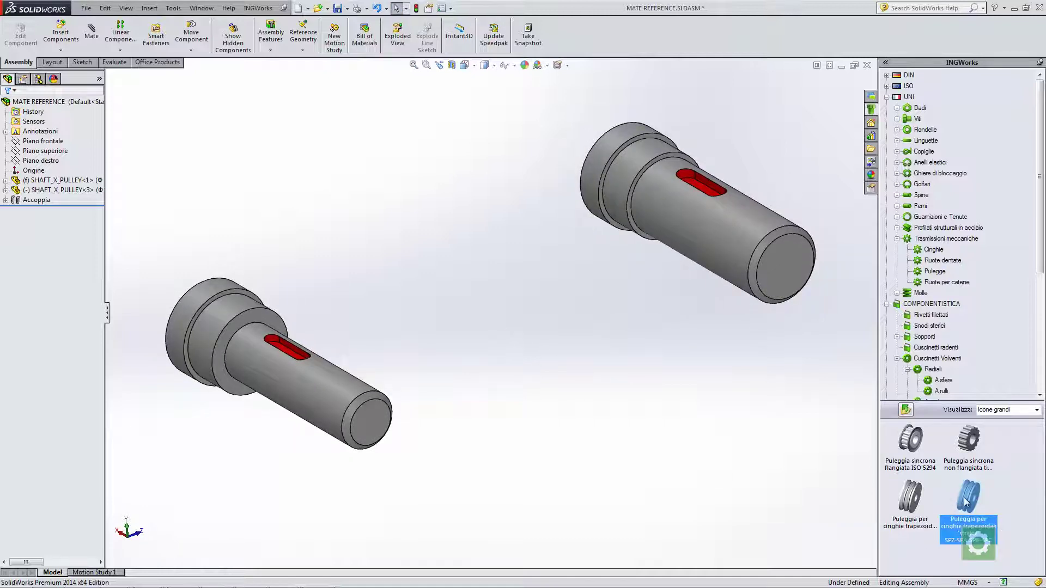
drag(969, 501, 356, 401)
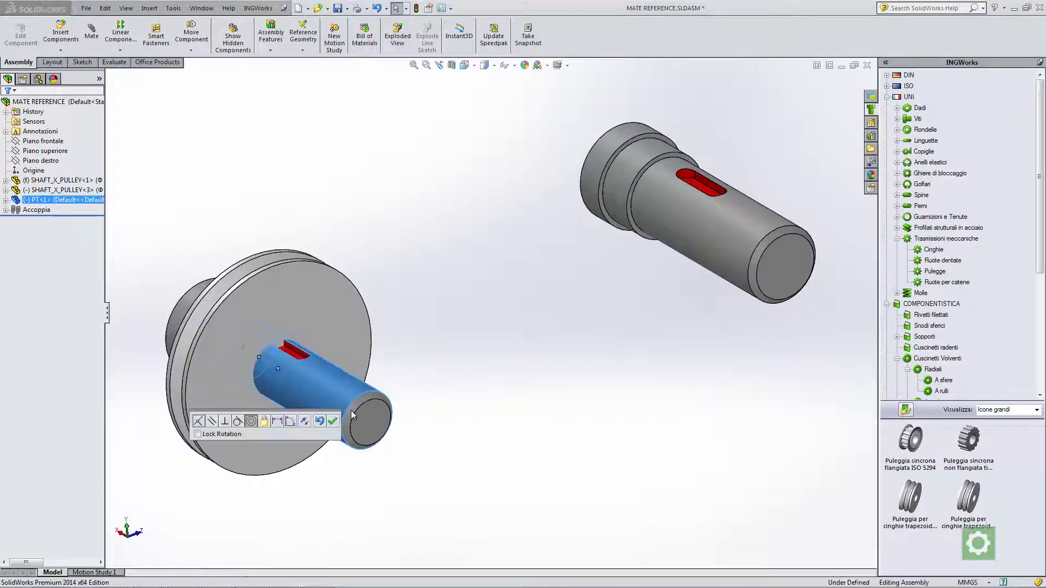
Step: Accept the lower pulley's mate and set belt type SPZ, pitch diameter 106, 3 belts
click(333, 422)
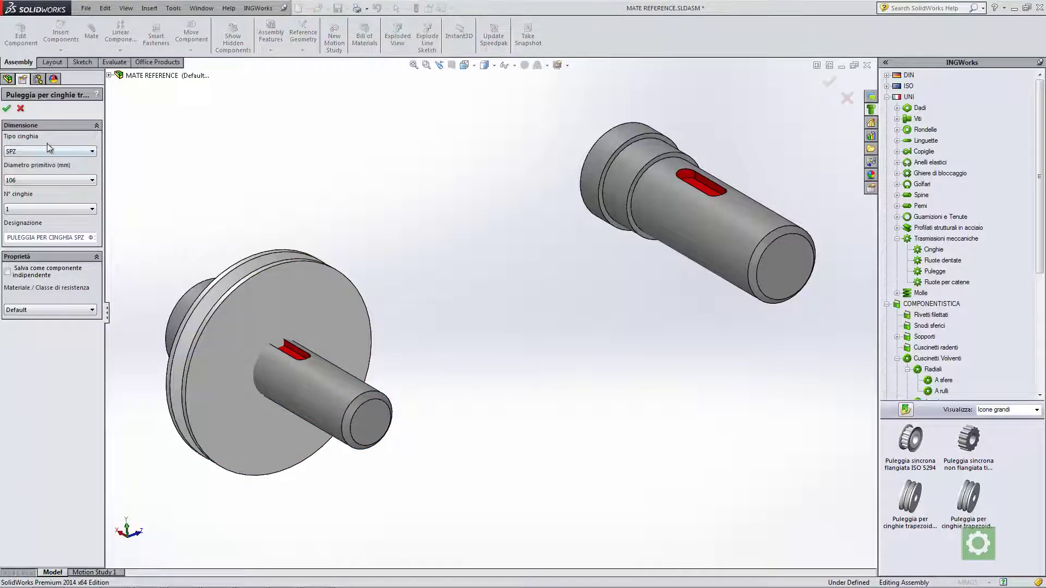
click(47, 152)
click(40, 179)
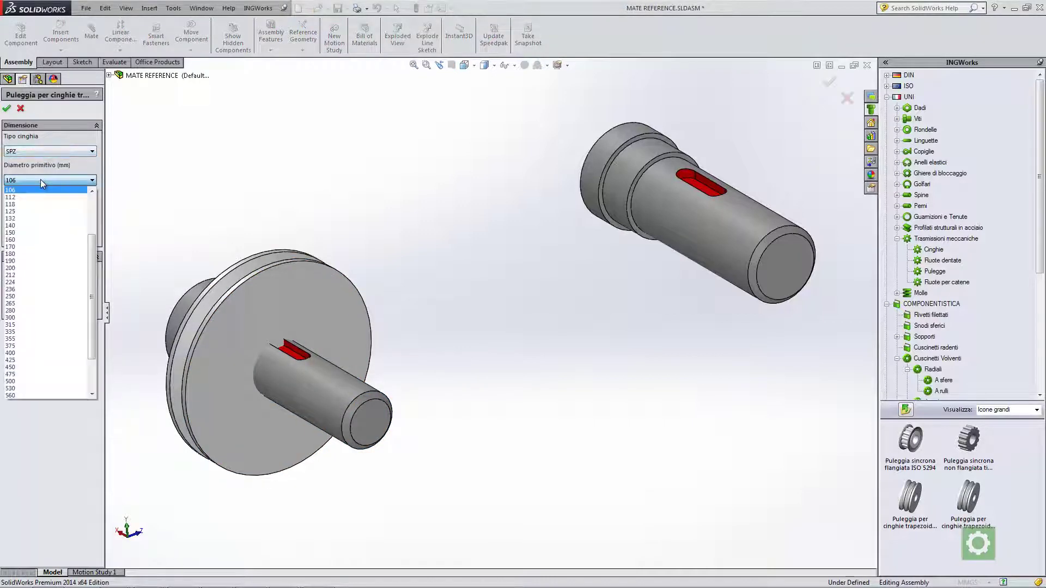
click(38, 204)
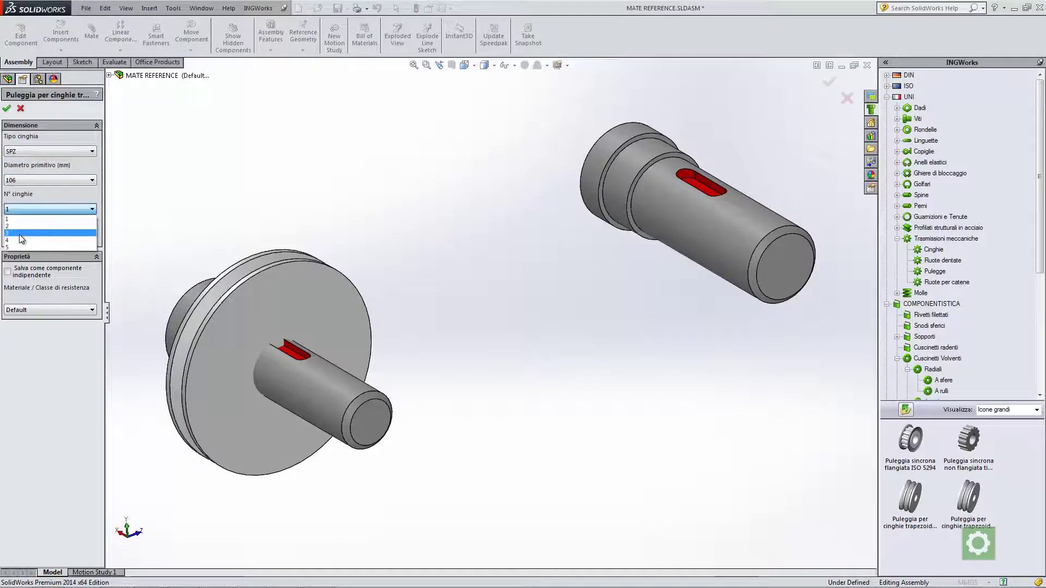
click(19, 234)
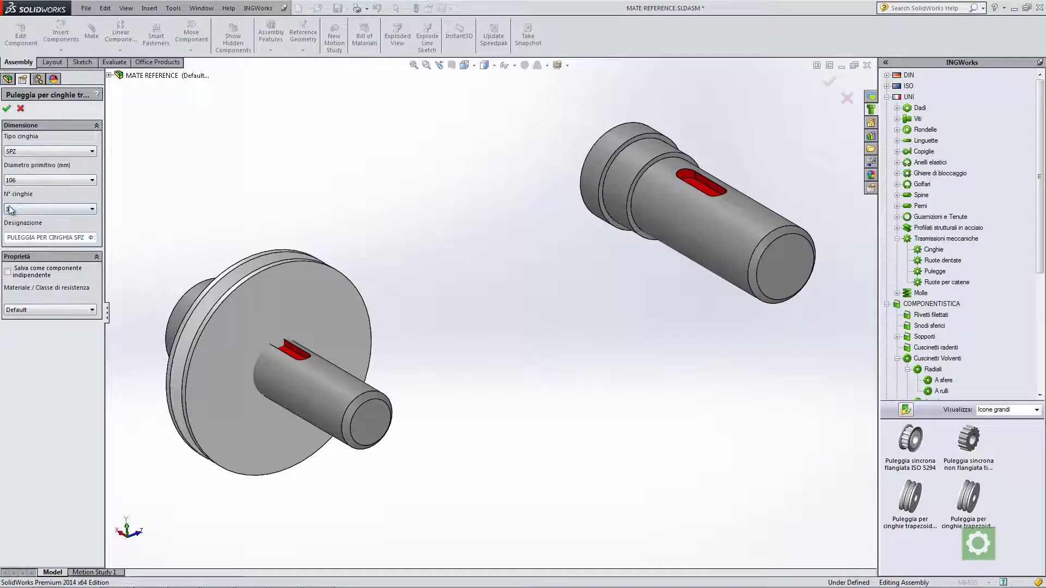
Step: Save the configured pulley as an independent component part file
click(8, 272)
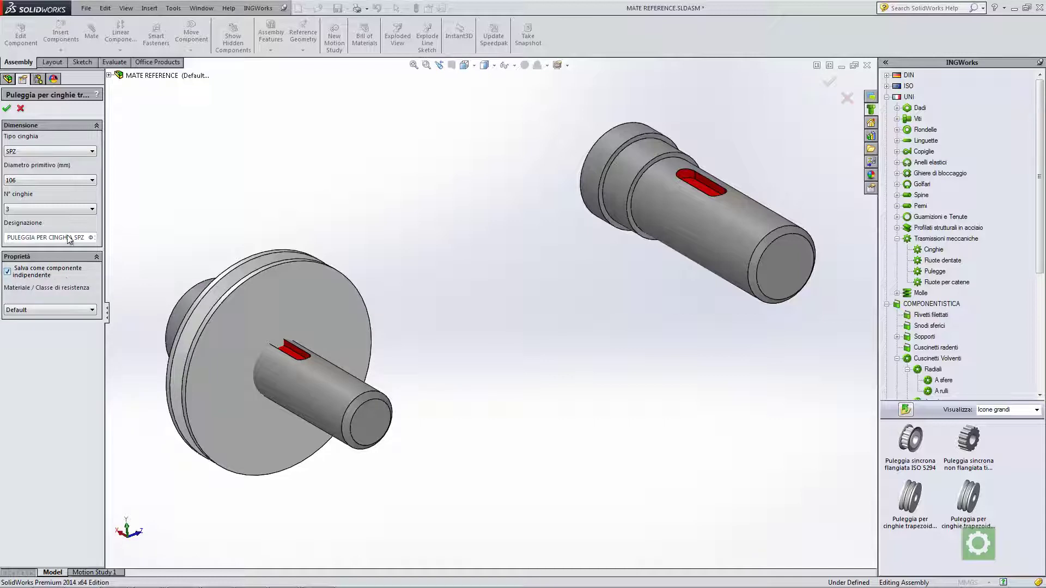
click(8, 109)
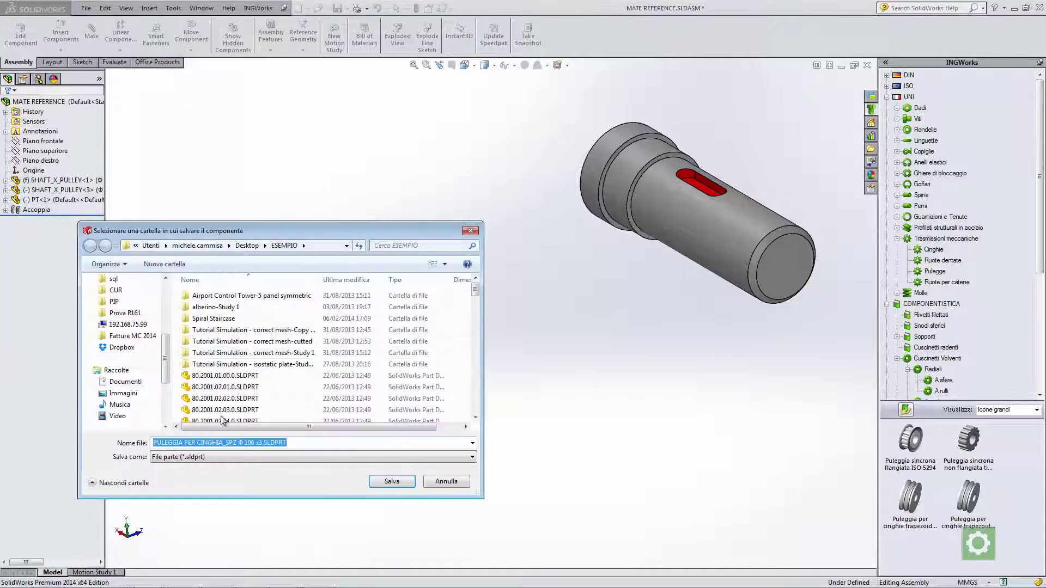
click(392, 482)
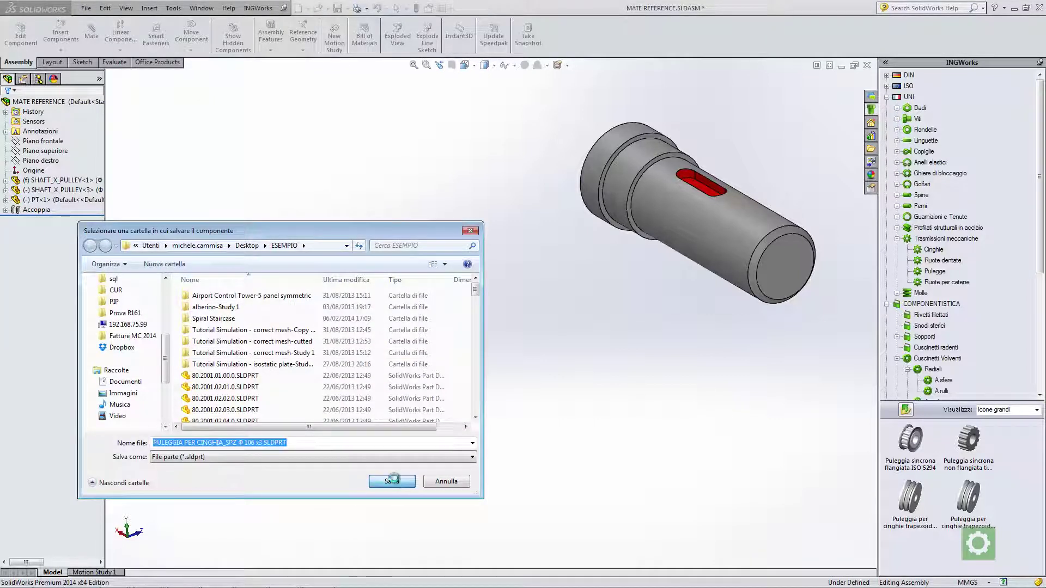
right_drag(309, 312, 370, 345)
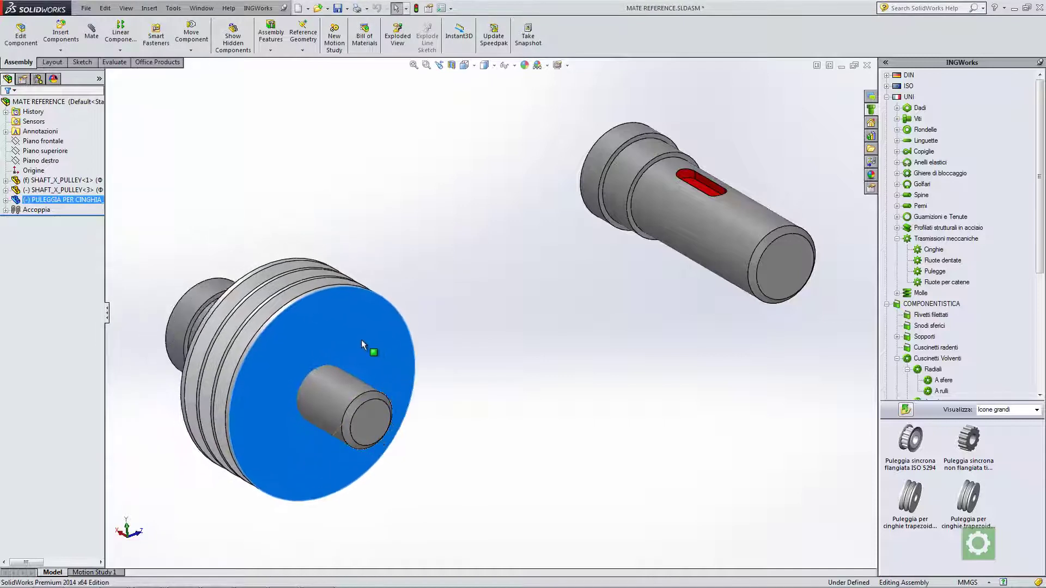
Step: Drop a Puleggia per cinghie trapezoidali onto the upper shaft and accept its mate
click(398, 290)
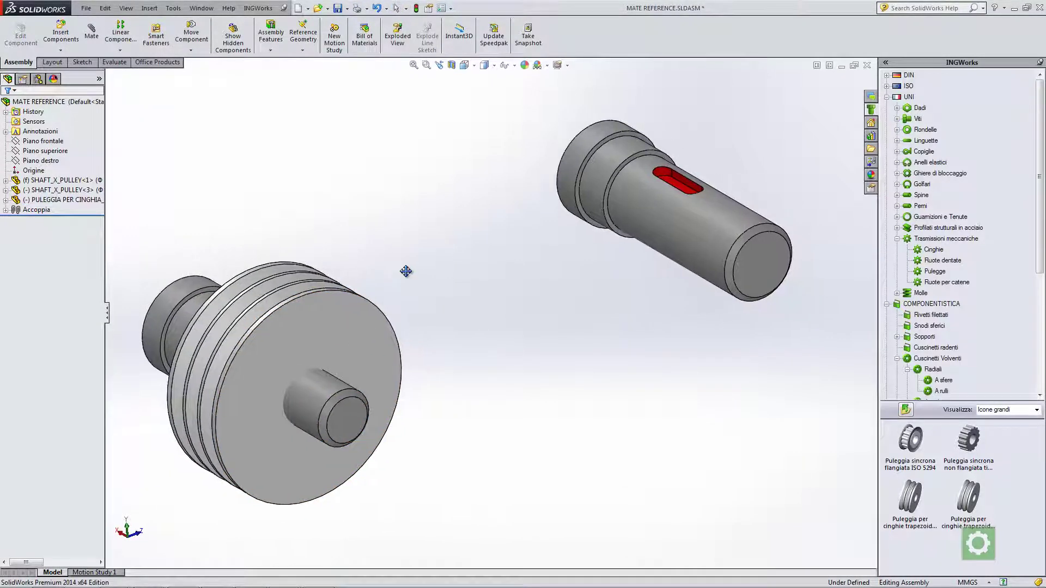
ctrl+middle_drag(619, 279, 552, 312)
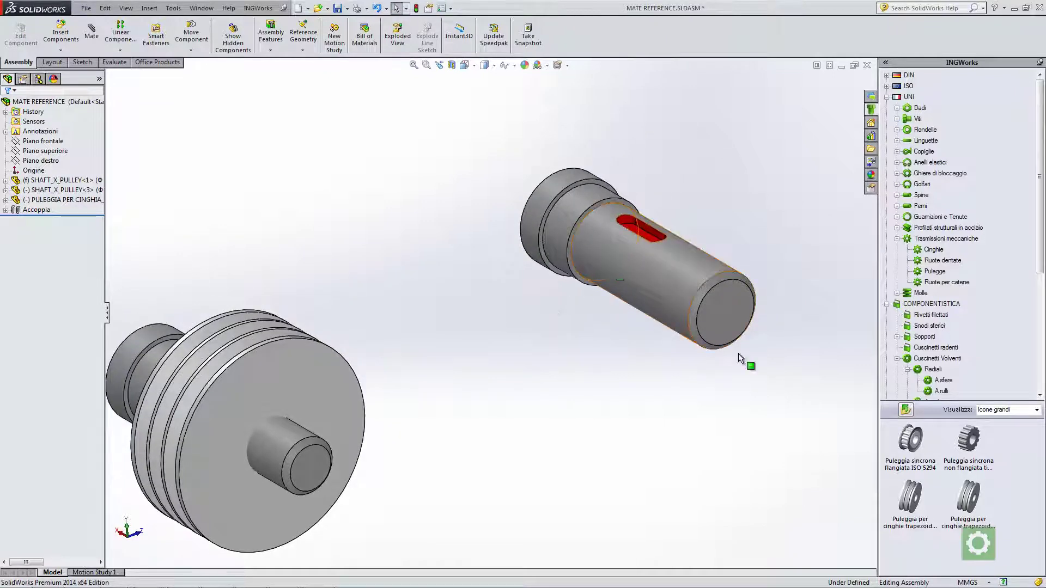
mouse_move(975, 497)
mouse_down()
mouse_move(731, 289)
mouse_move(672, 266)
mouse_up()
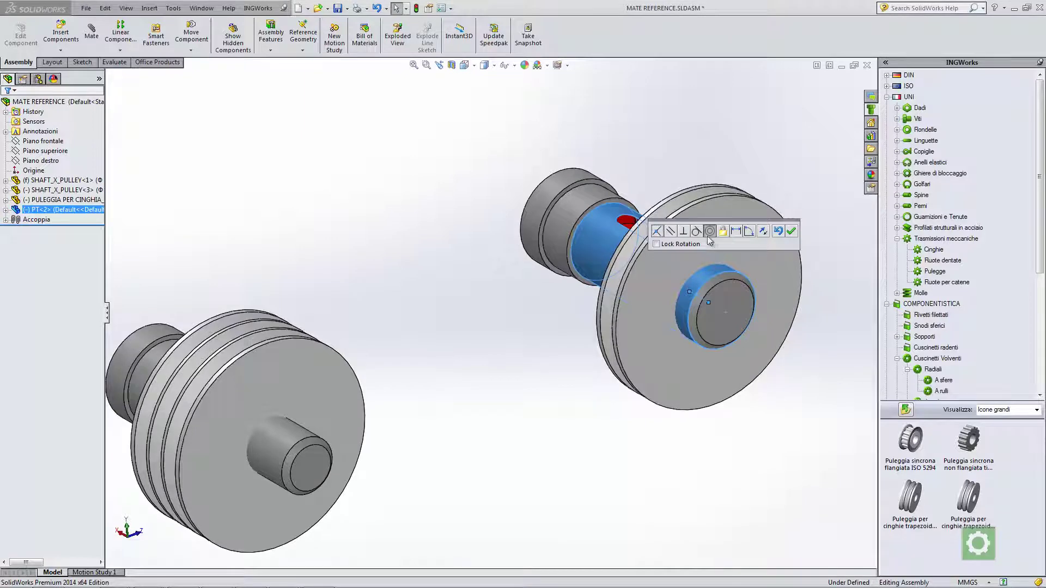
click(792, 232)
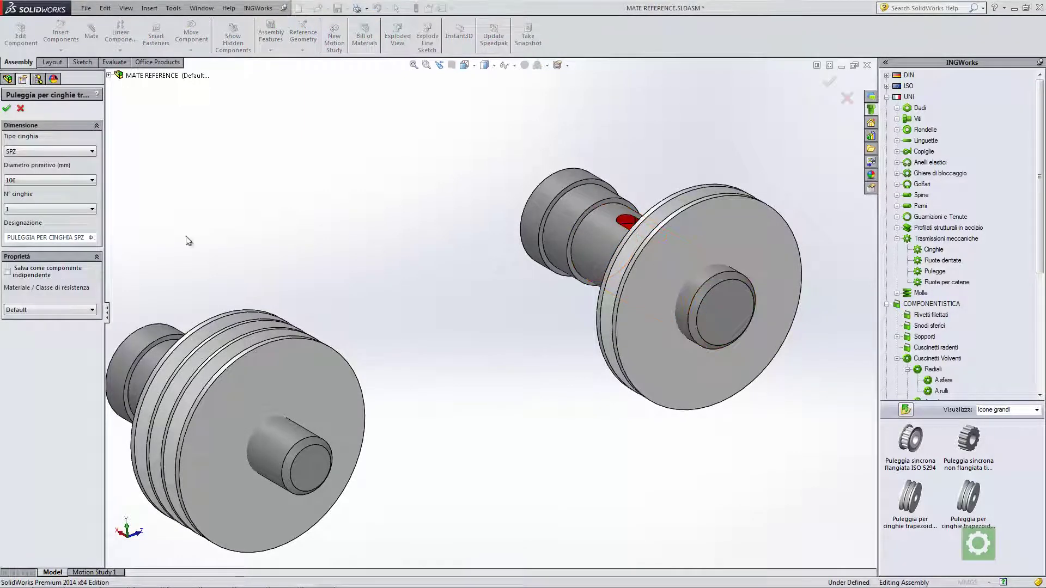
Step: Set the upper pulley to 3 belts and 180 mm pitch diameter, then save it
click(31, 210)
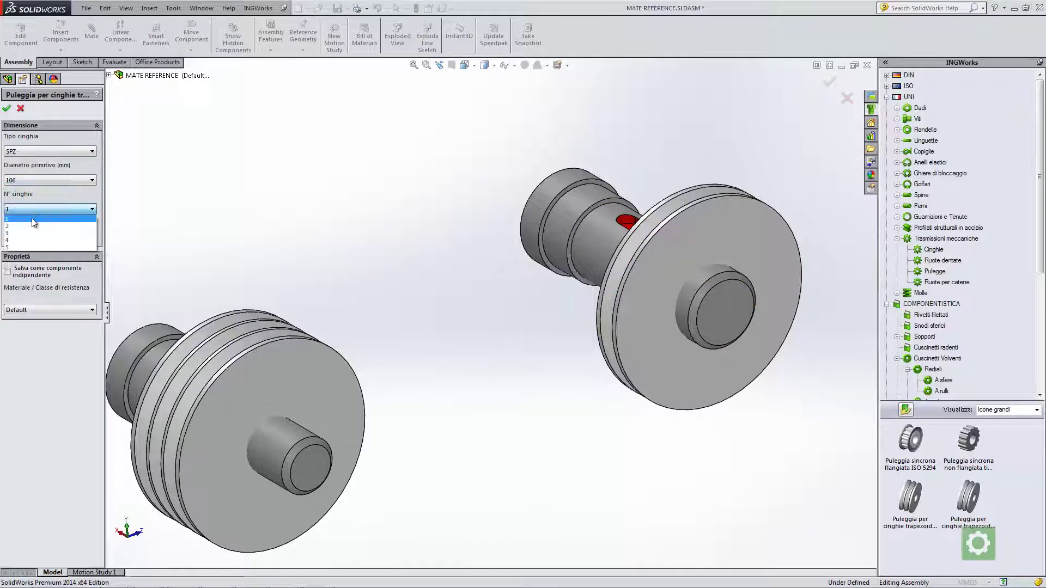
click(31, 234)
click(29, 182)
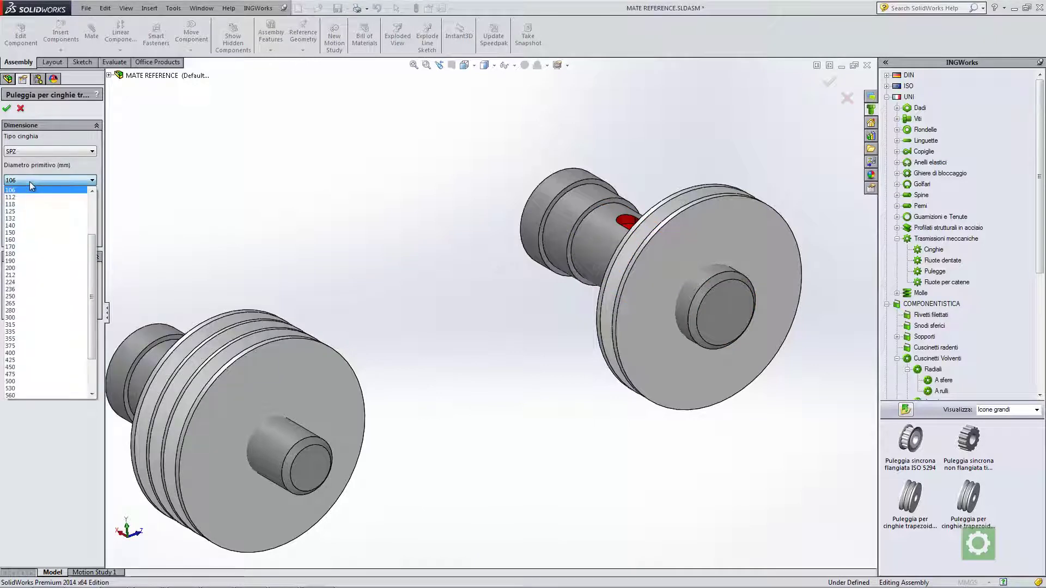
click(30, 257)
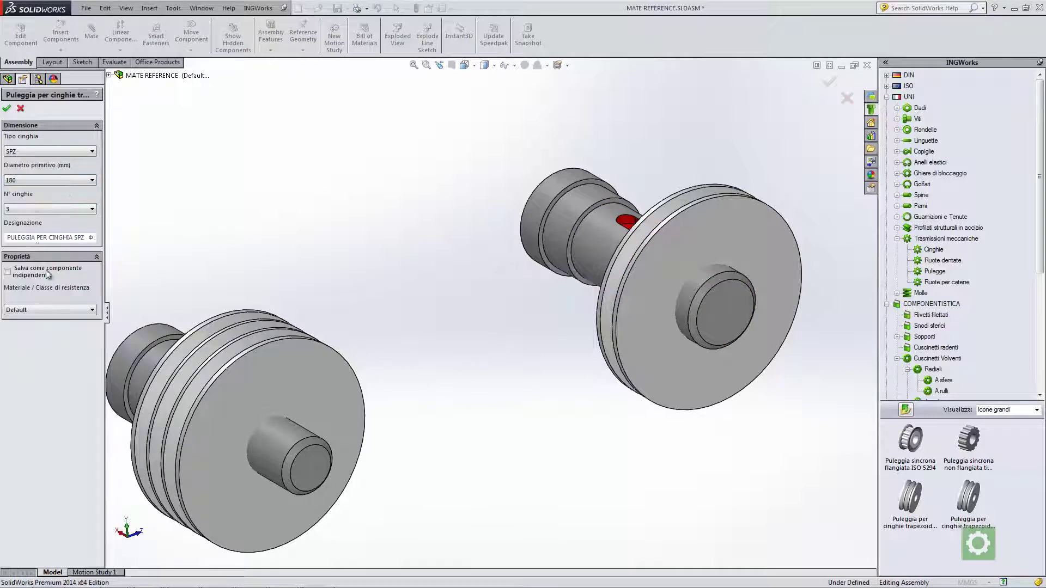
click(7, 108)
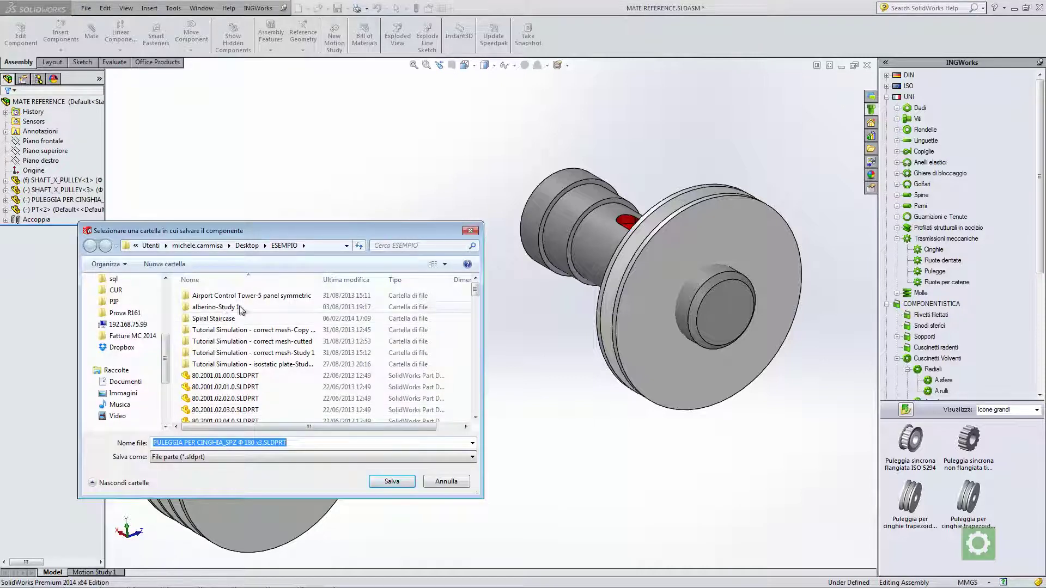
click(392, 482)
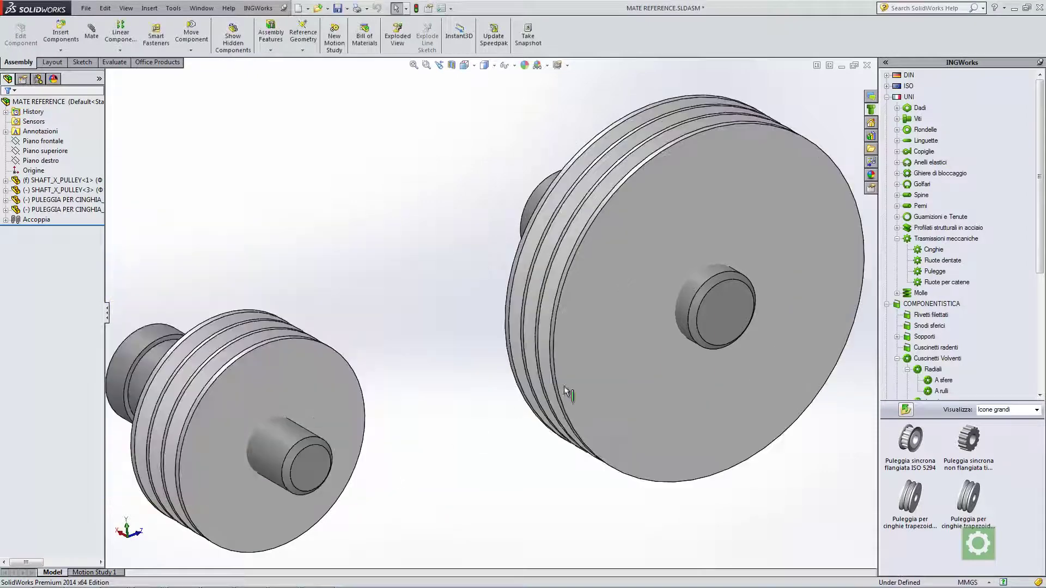
Step: Start a mate and pick the midpoint of the shaft edge as the mate point
mouse_move(637, 300)
middle_down()
mouse_move(495, 303)
mouse_move(397, 259)
mouse_move(355, 398)
mouse_move(388, 303)
mouse_move(411, 420)
mouse_move(427, 294)
middle_up()
click(398, 447)
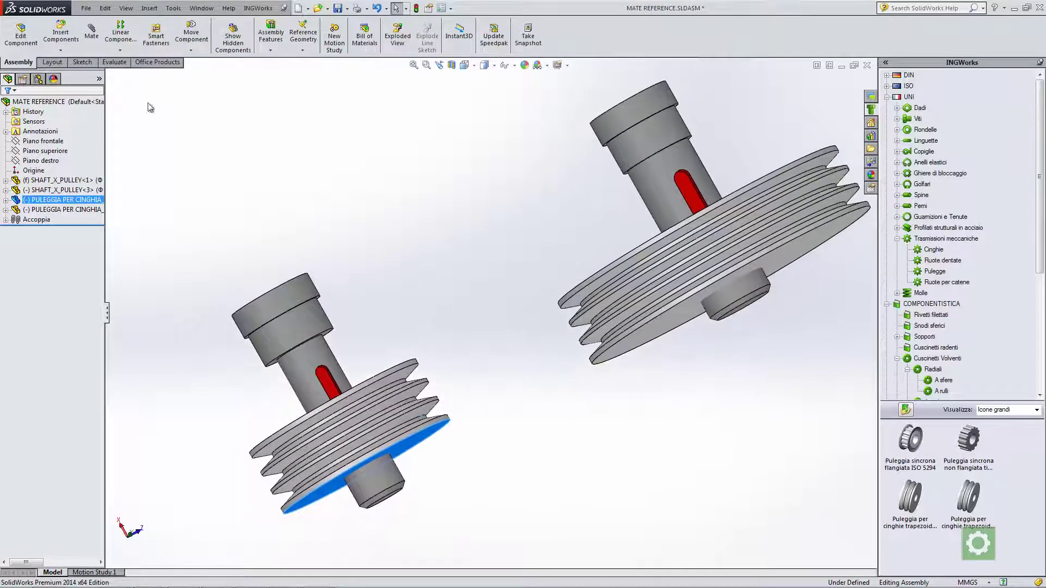
click(96, 40)
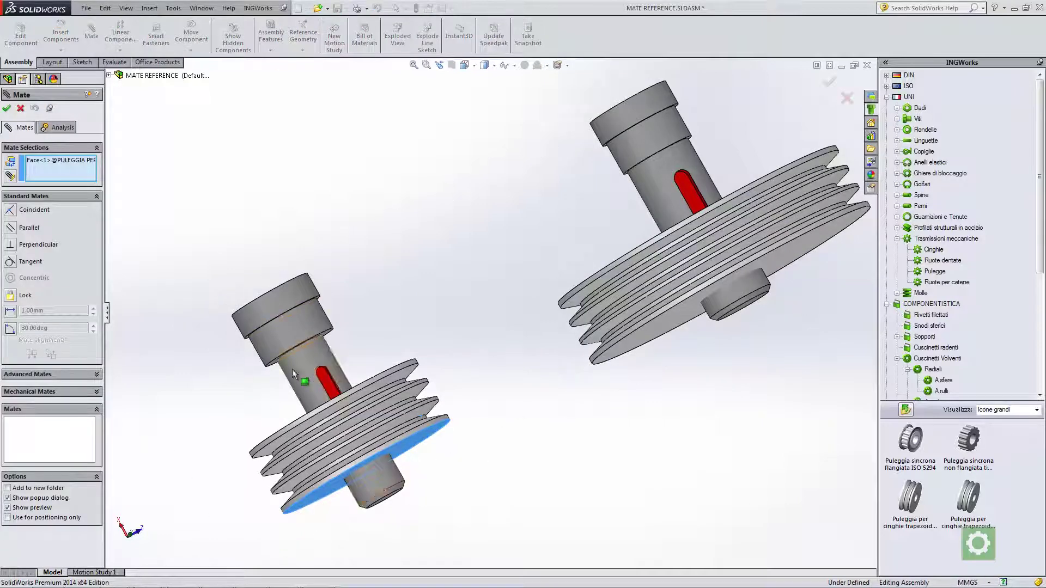
right_click(93, 163)
click(133, 169)
scroll(327, 379, down, 1)
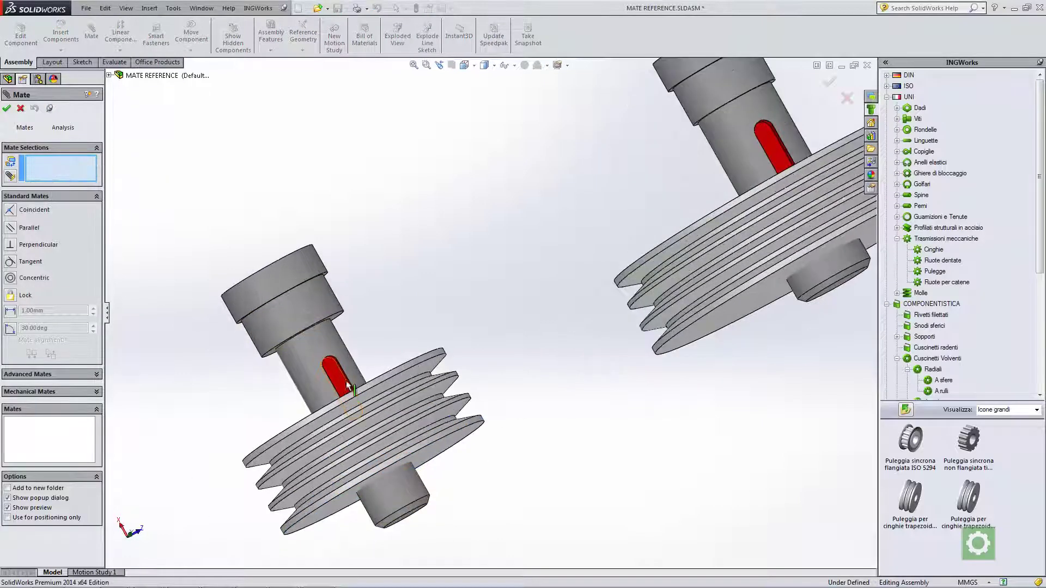
right_click(349, 382)
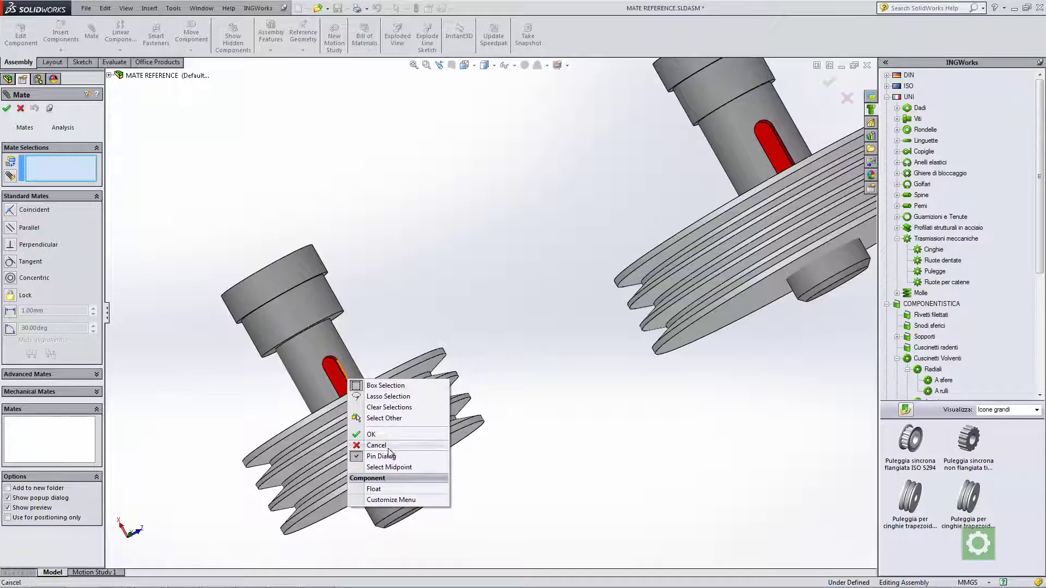
click(389, 467)
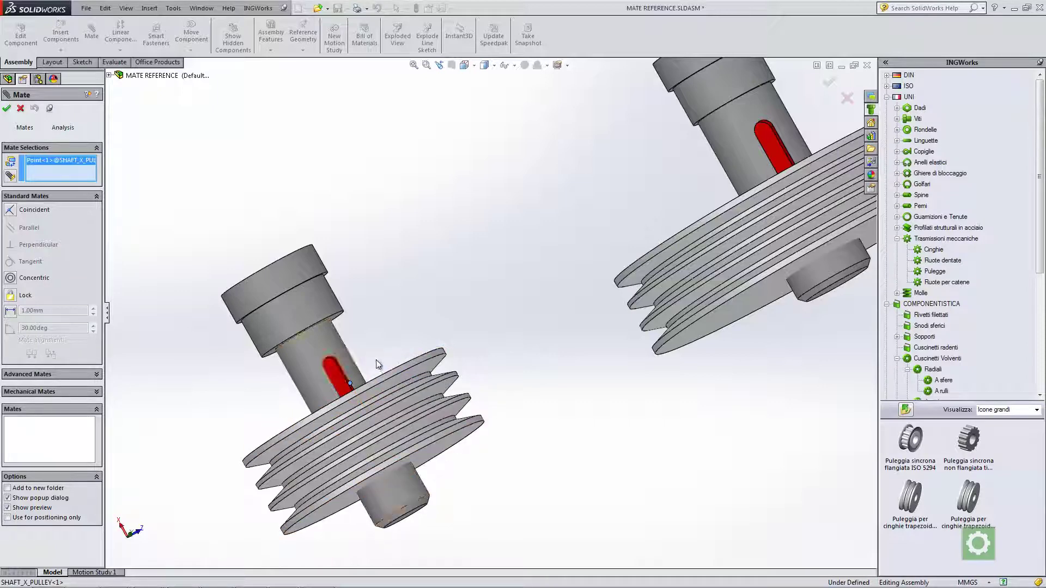
middle_drag(408, 292, 404, 285)
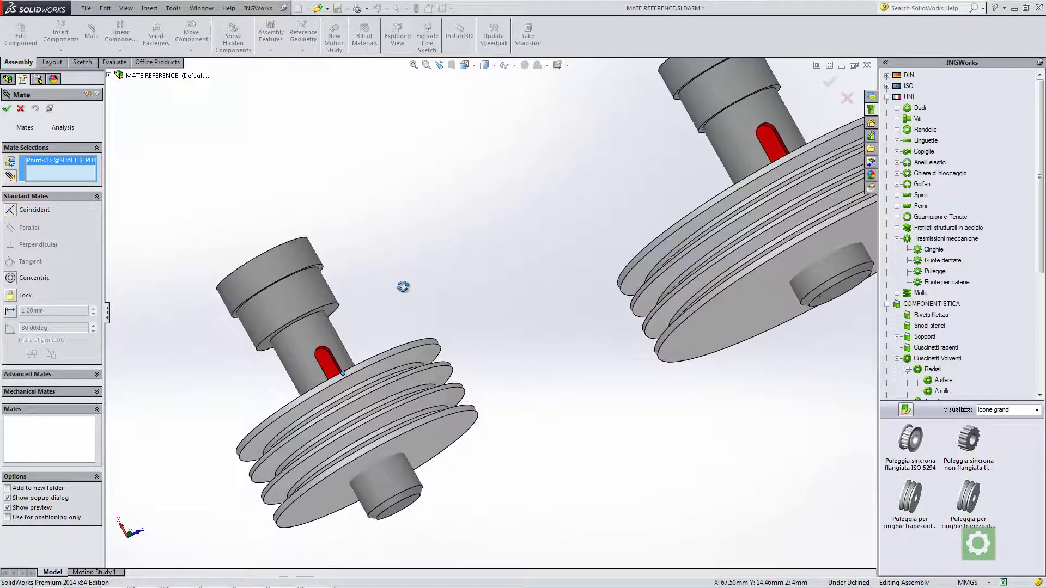
Step: Coincide that point with the second pulley's simmetry plane, then reopen Coincident8 for editing
click(10, 176)
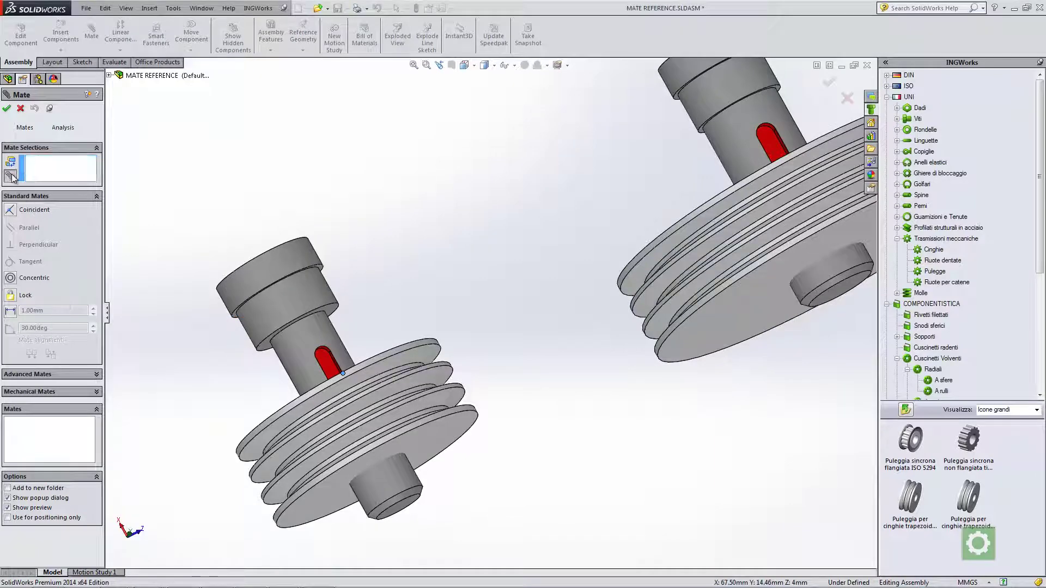
ctrl+middle_drag(220, 223, 202, 157)
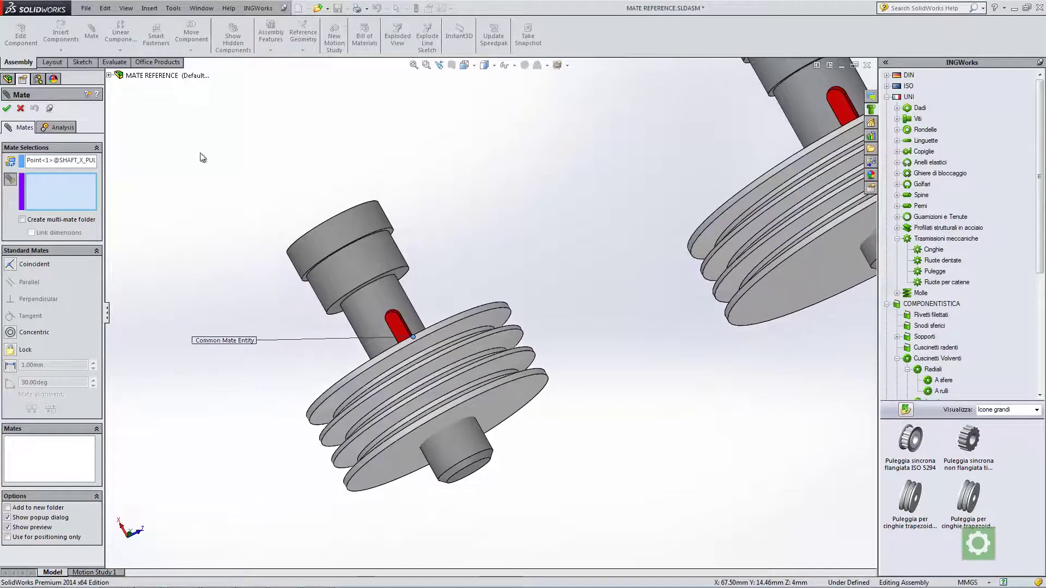
click(110, 75)
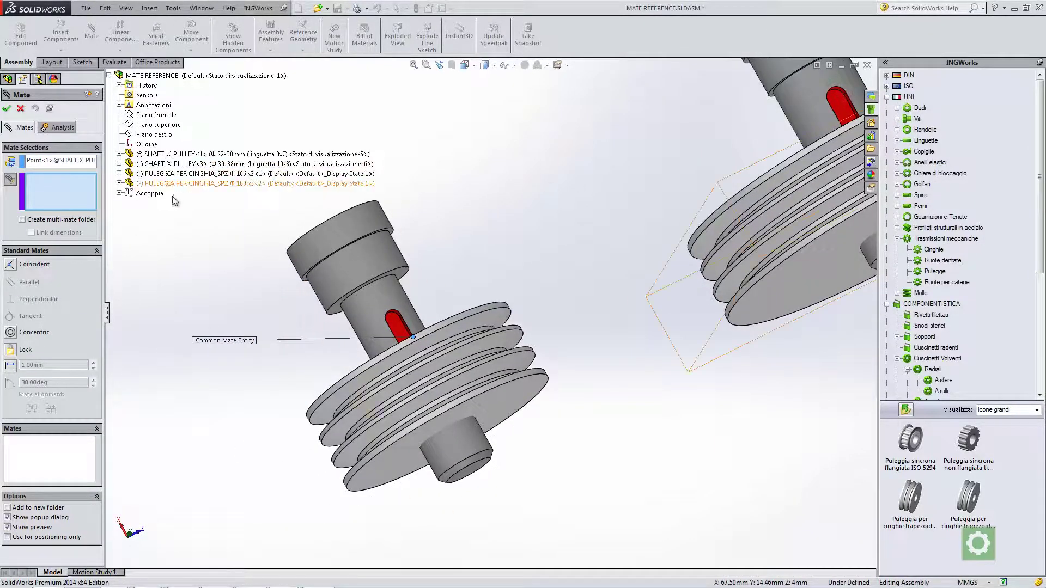
click(119, 173)
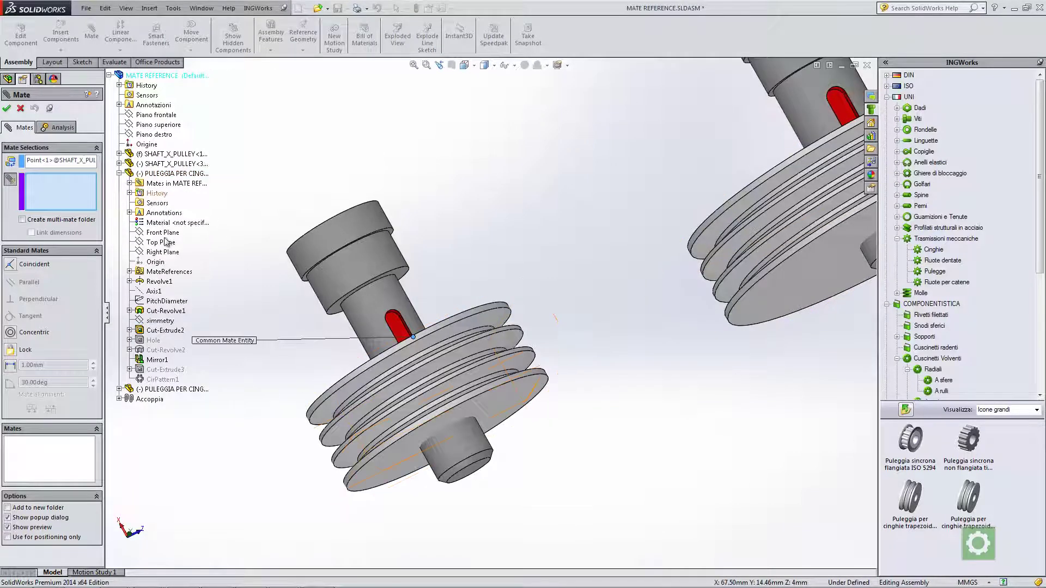
click(164, 326)
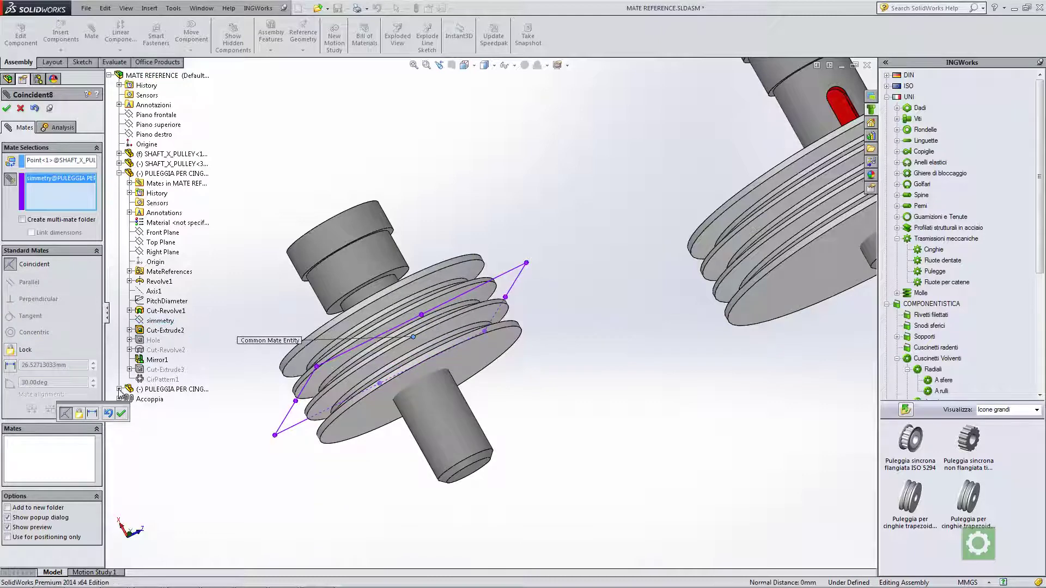
click(122, 413)
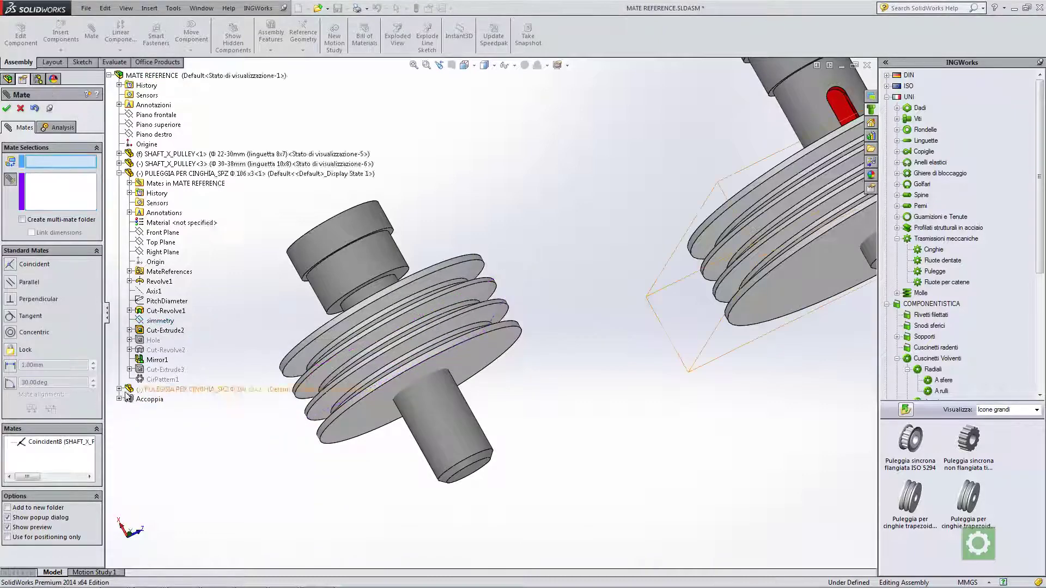
click(119, 389)
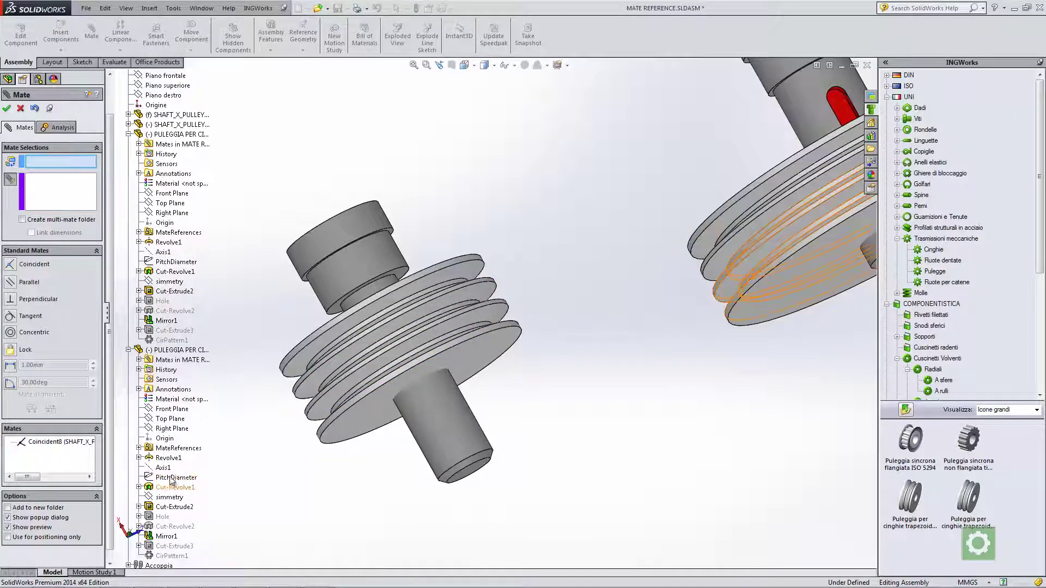
click(60, 442)
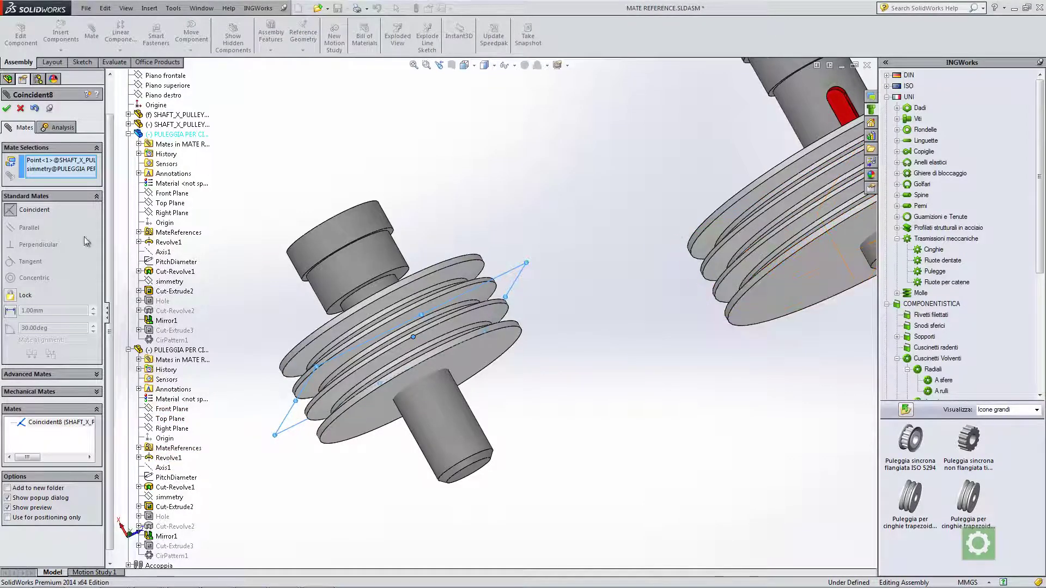
Step: Undo Coincident8, select the keyway edge's midpoint and enable multiple mates
click(36, 109)
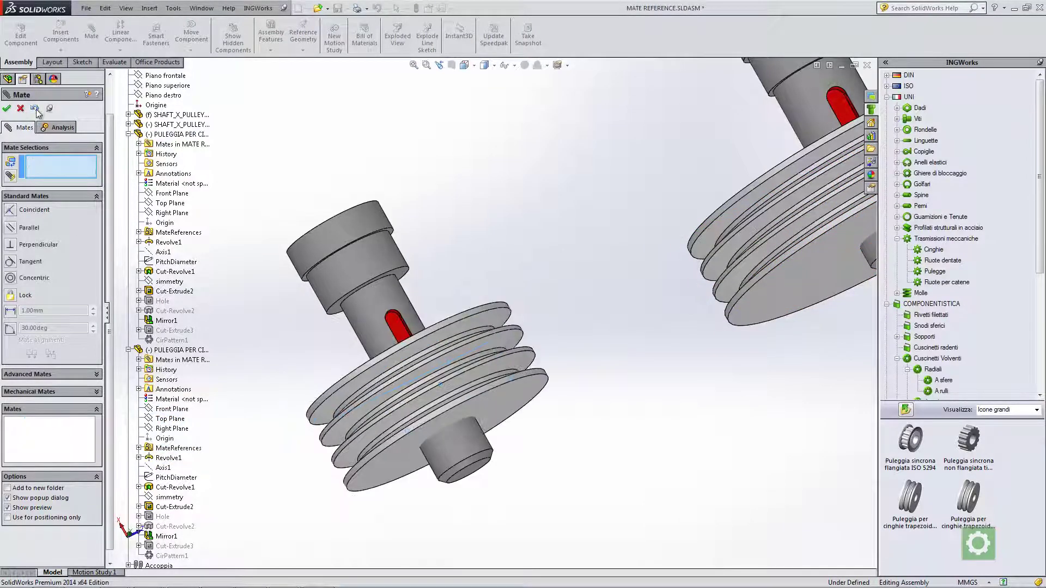
middle_drag(493, 256, 507, 243)
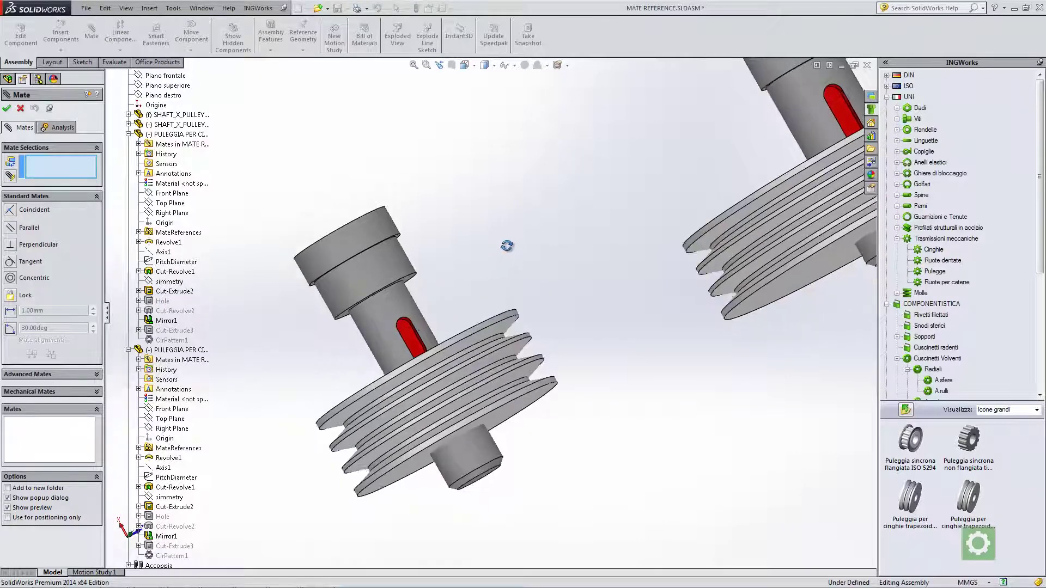
right_click(432, 333)
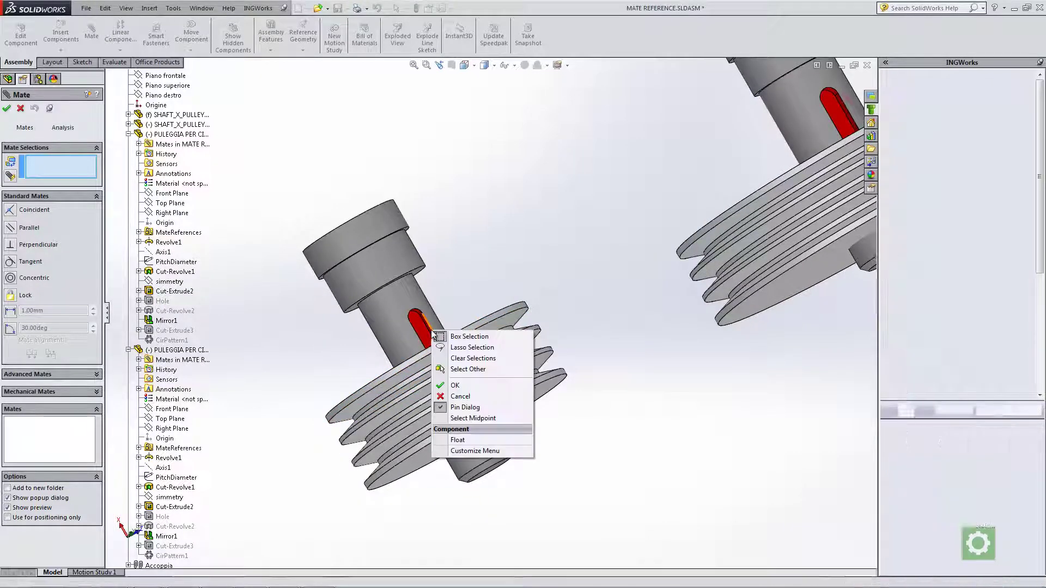
click(469, 418)
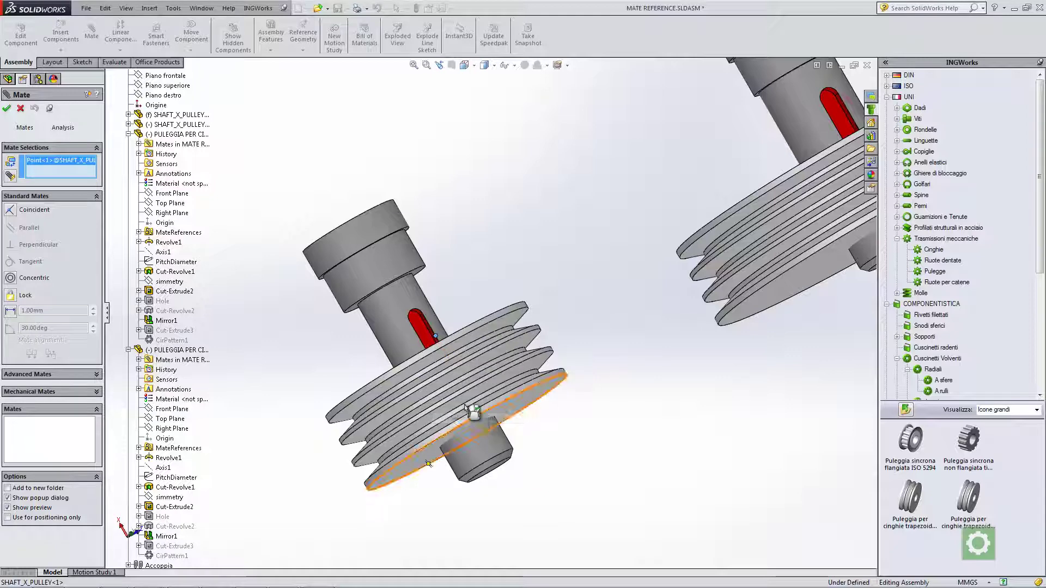
click(10, 177)
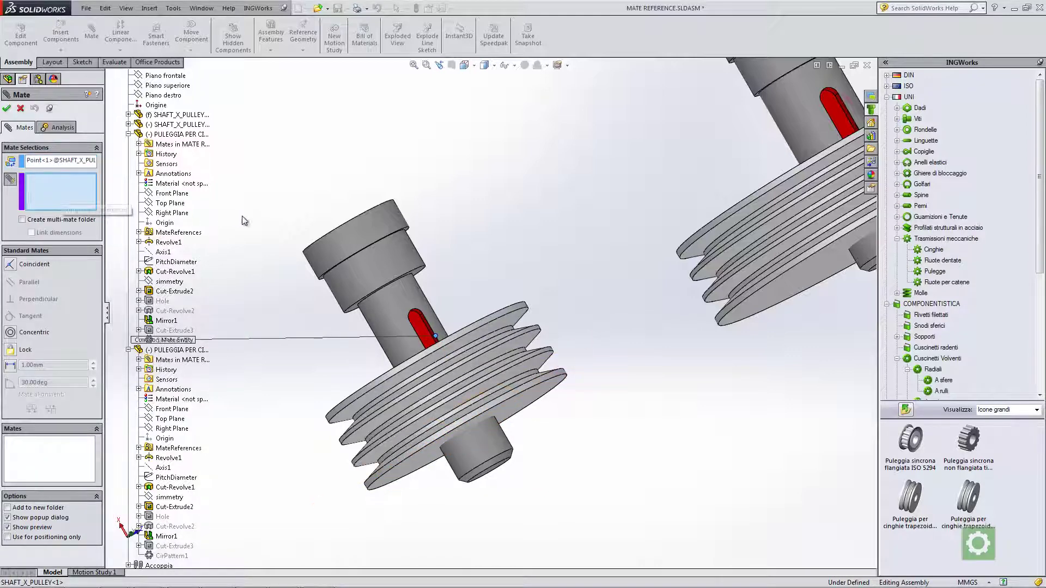
Step: Mate the midpoint coincident to both pulleys' simmetry planes and finish
mouse_move(282, 187)
ctrl+middle_down()
mouse_move(311, 165)
mouse_move(328, 186)
ctrl+middle_up()
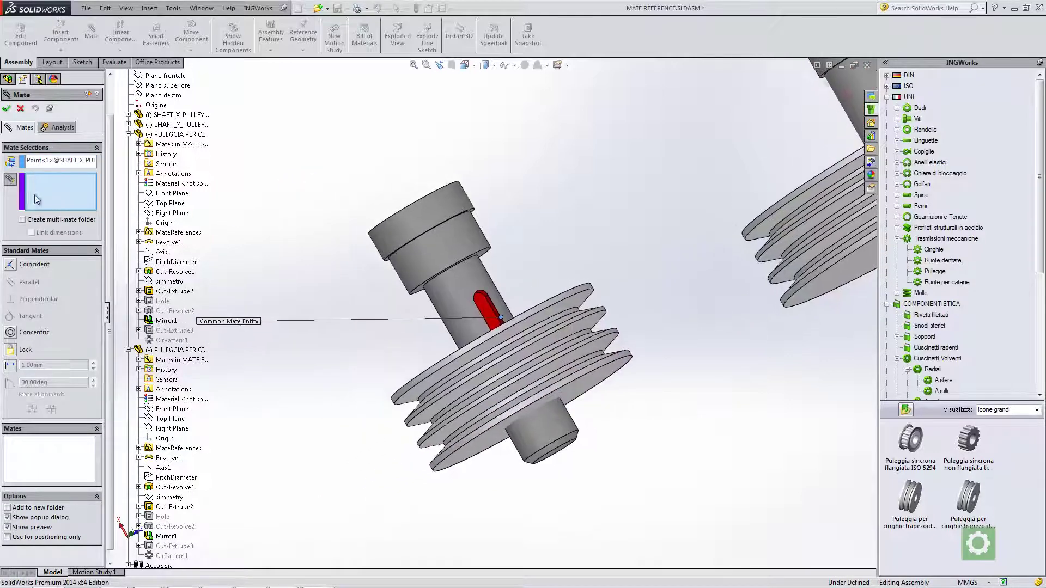
click(178, 499)
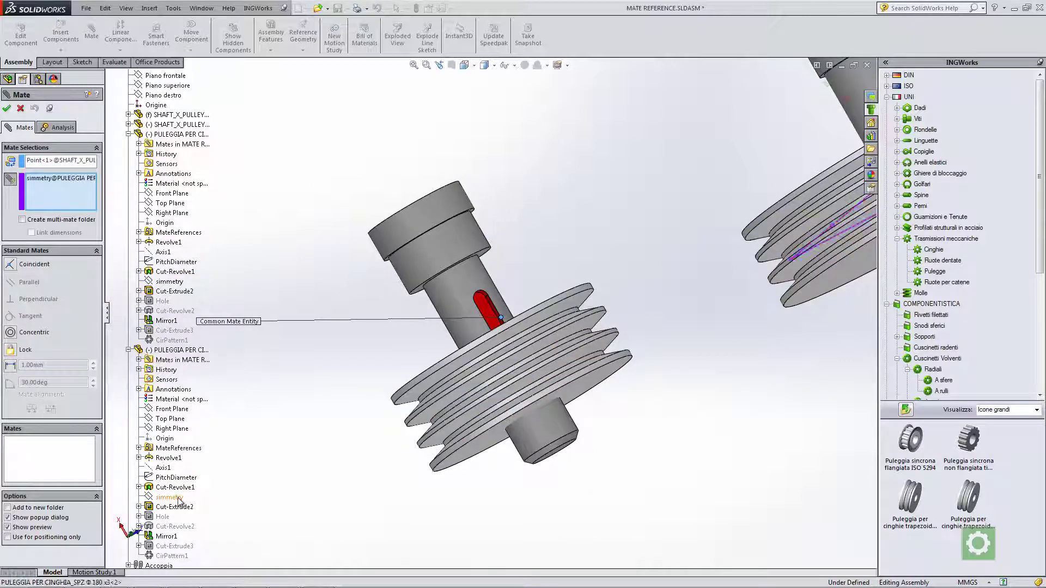
click(166, 282)
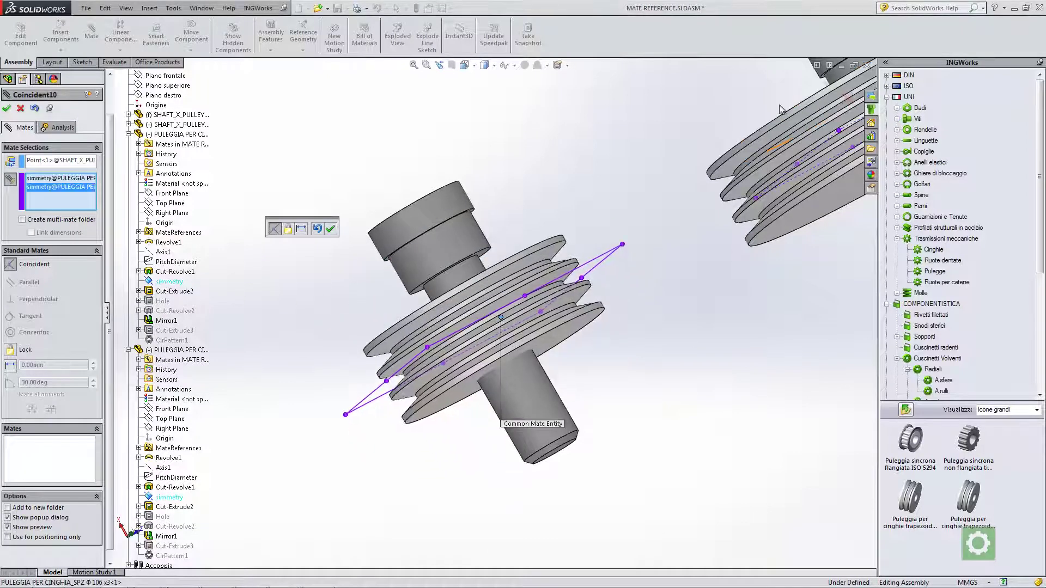
click(330, 228)
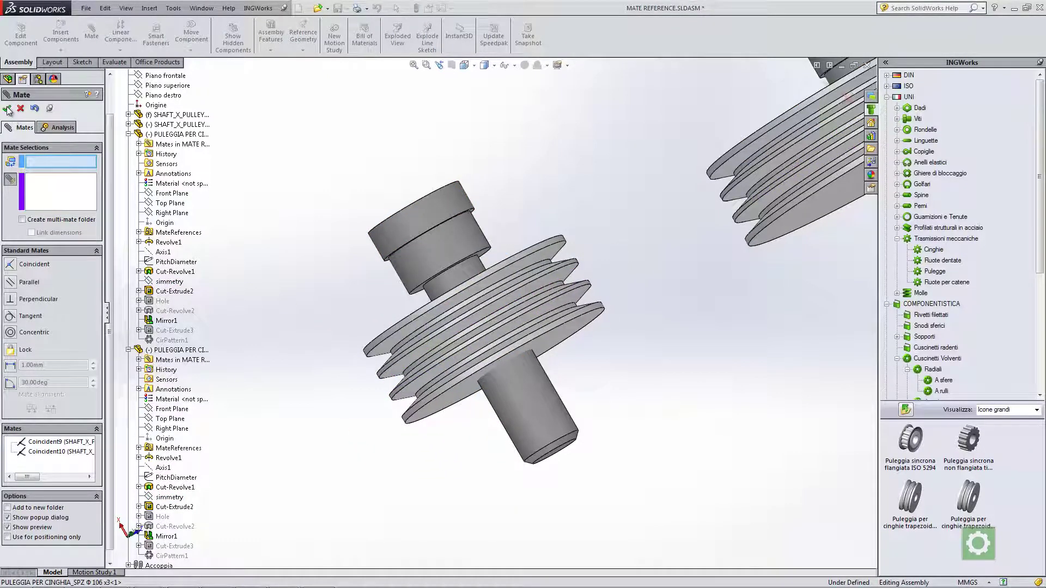
click(8, 110)
Step: Shift the large pulley aside and unsuppress Cut-Revolve2 on the small pulley
middle_drag(385, 135, 661, 257)
scroll(670, 257, down, 2)
scroll(580, 194, down, 2)
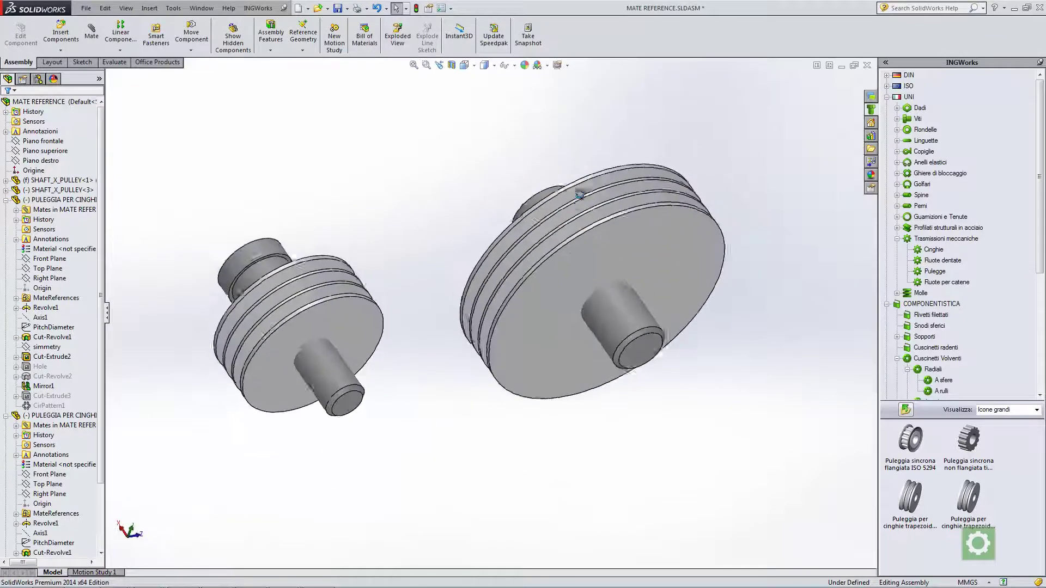
mouse_move(617, 259)
mouse_down()
mouse_move(643, 261)
mouse_move(609, 257)
mouse_up()
mouse_move(458, 194)
middle_down()
mouse_move(448, 231)
mouse_move(443, 211)
mouse_move(472, 185)
mouse_move(444, 233)
mouse_move(424, 224)
mouse_move(439, 222)
mouse_move(442, 235)
mouse_move(434, 214)
middle_up()
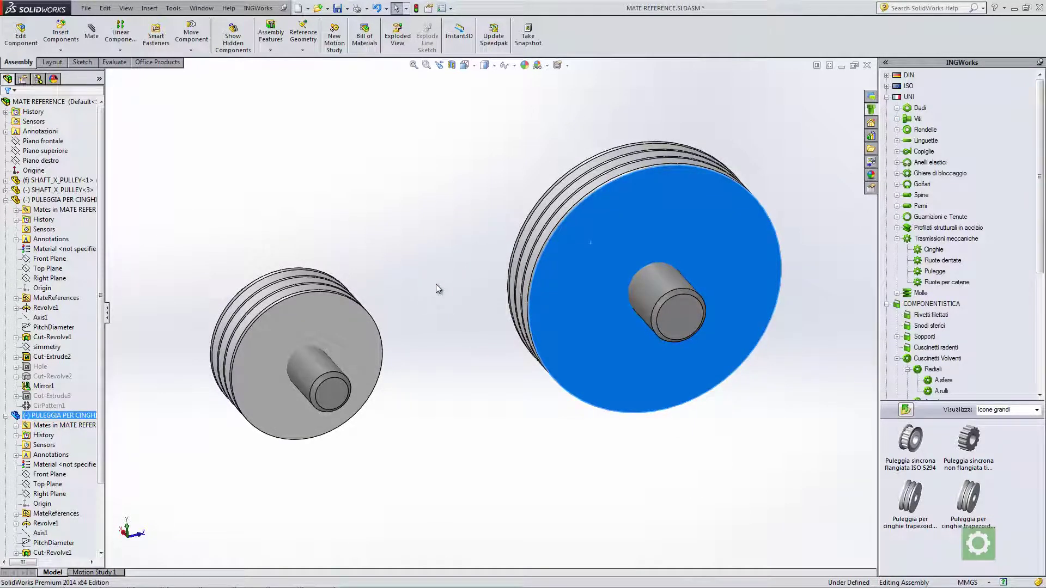
click(416, 315)
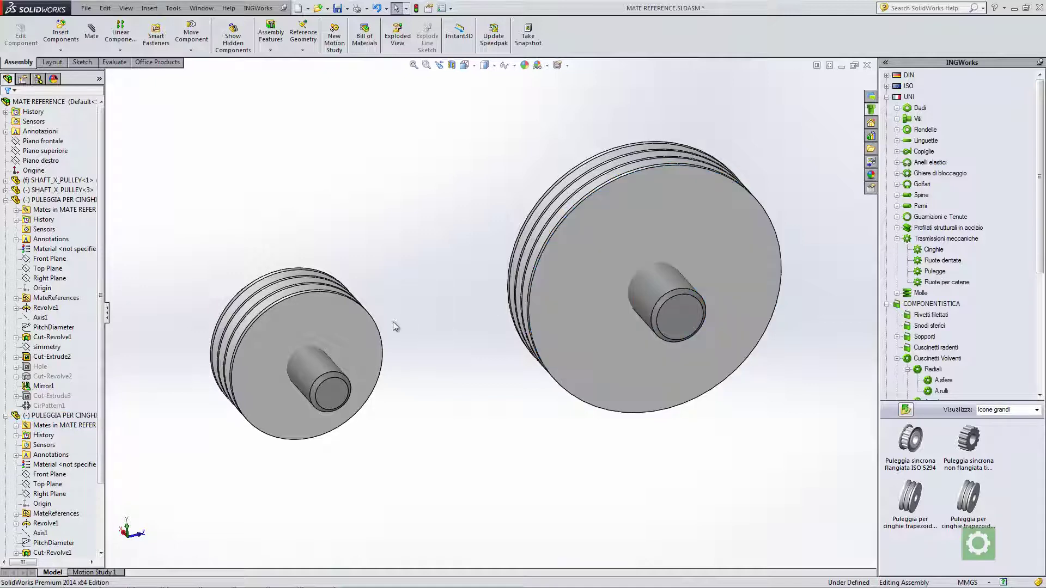
click(352, 334)
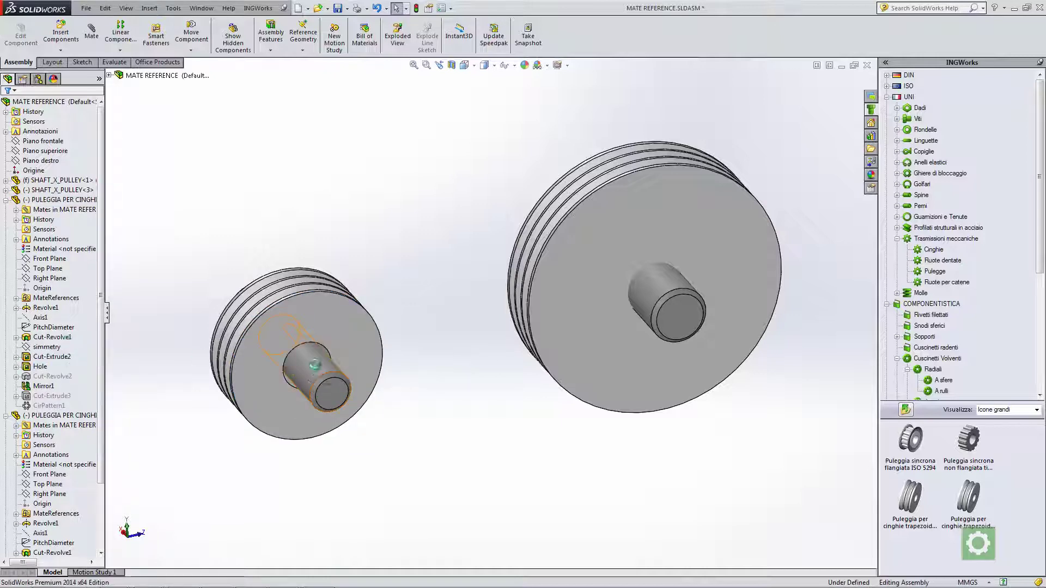
scroll(311, 357, down, 2)
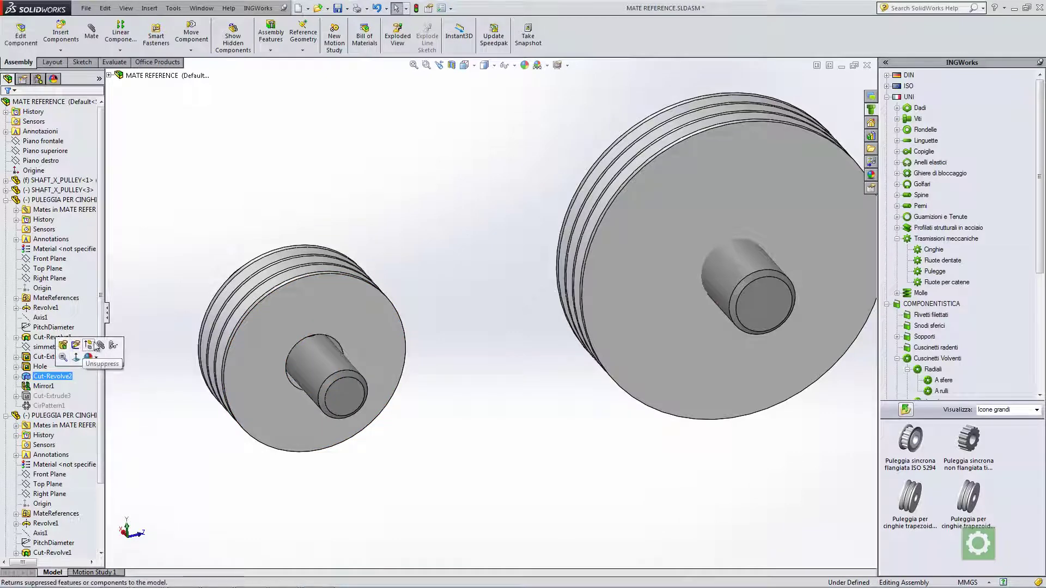
click(97, 348)
Step: Change the small pulley's D@Sketch3 bore-cut diameter from 35 to 30 mm
middle_drag(306, 355, 322, 316)
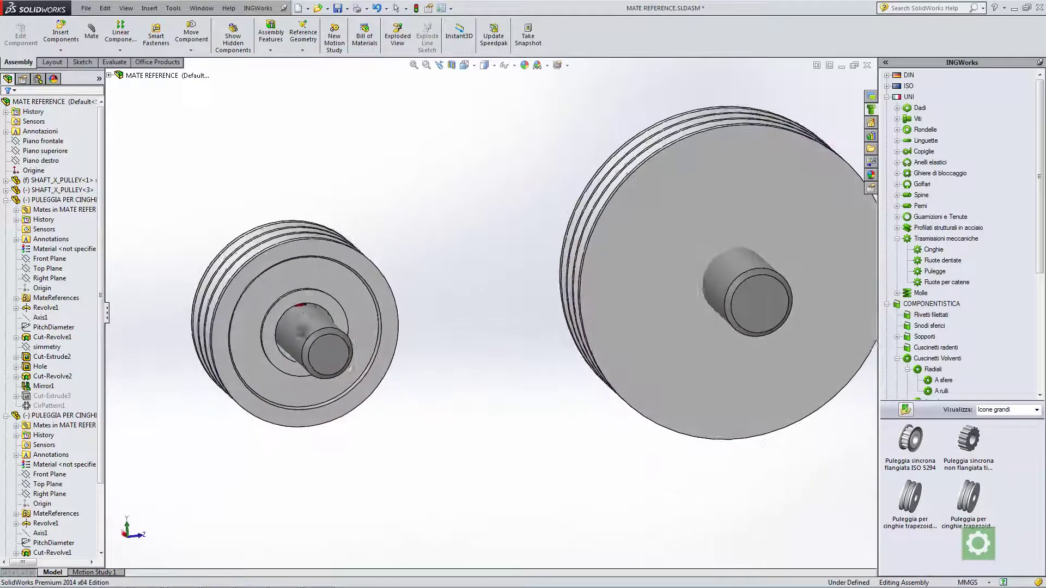
scroll(316, 305, down, 2)
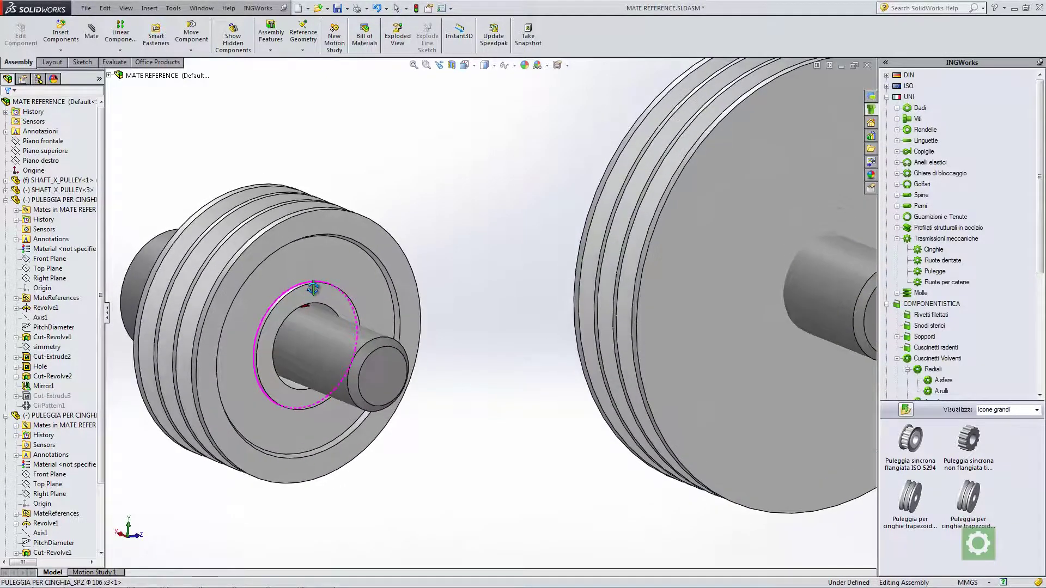
scroll(311, 305, down, 2)
scroll(327, 317, down, 2)
click(394, 328)
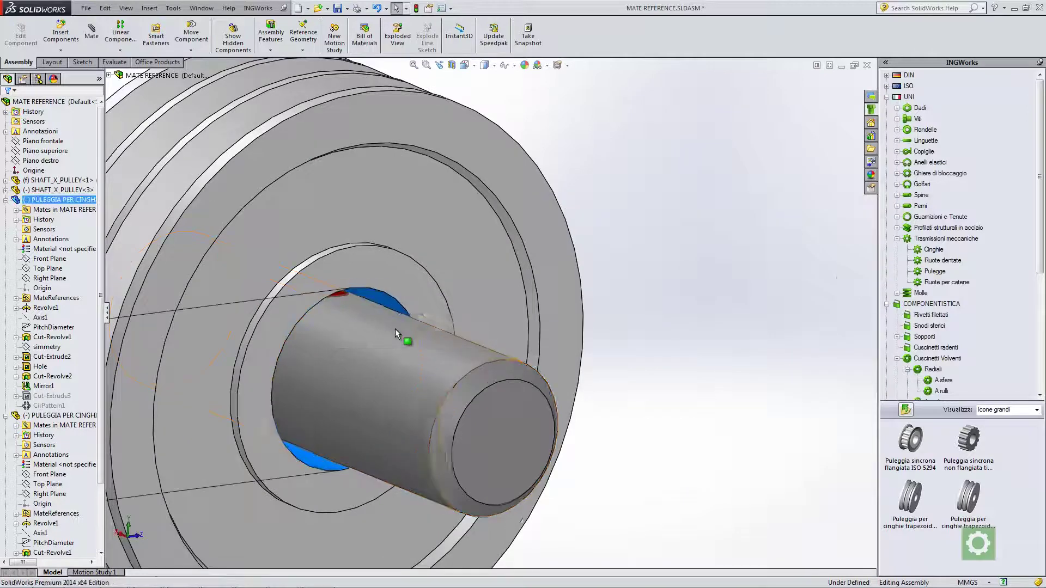
scroll(382, 338, up, 3)
scroll(352, 354, up, 2)
click(283, 351)
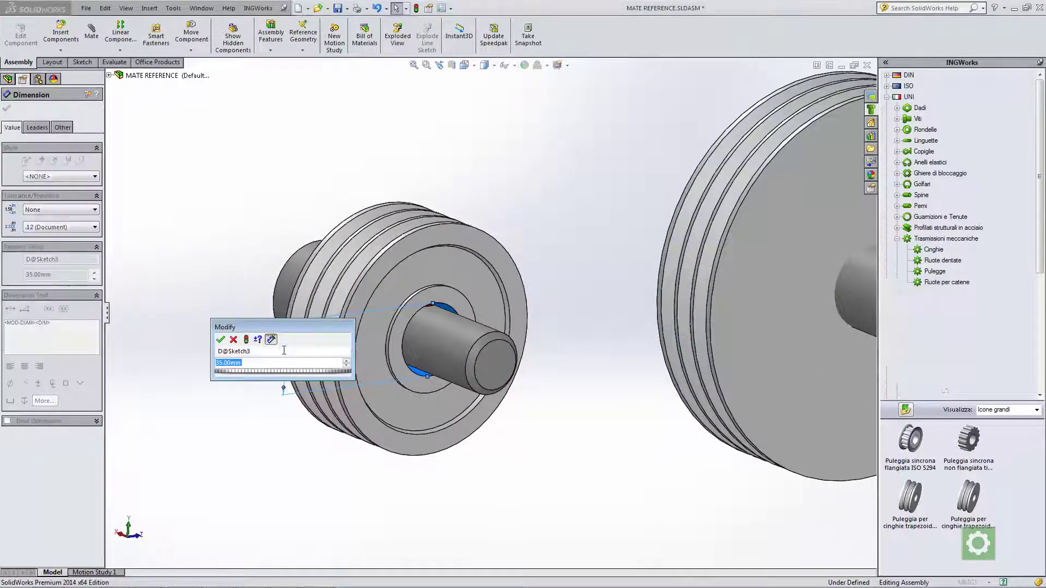
text(30)
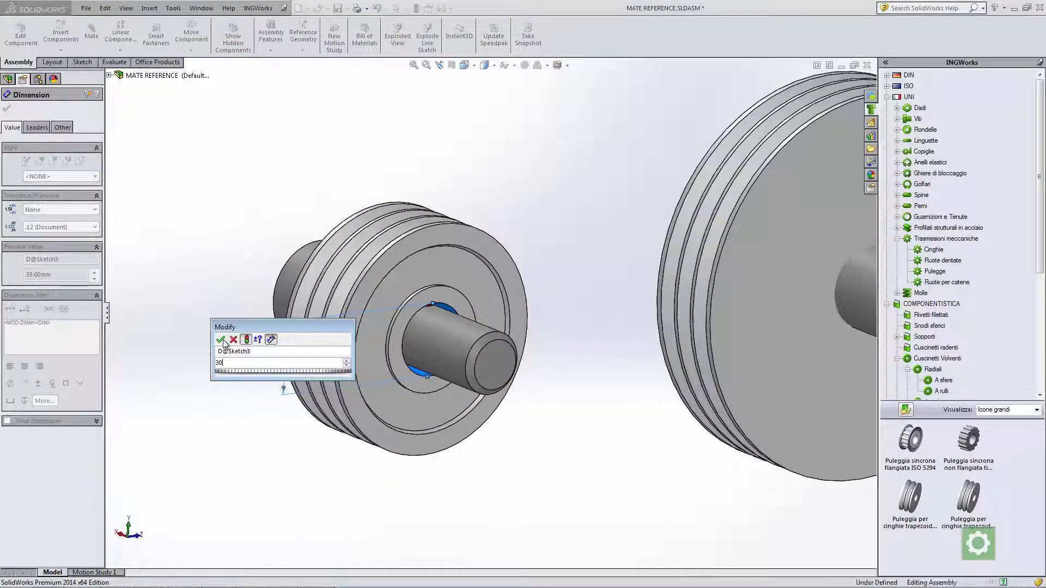
click(220, 340)
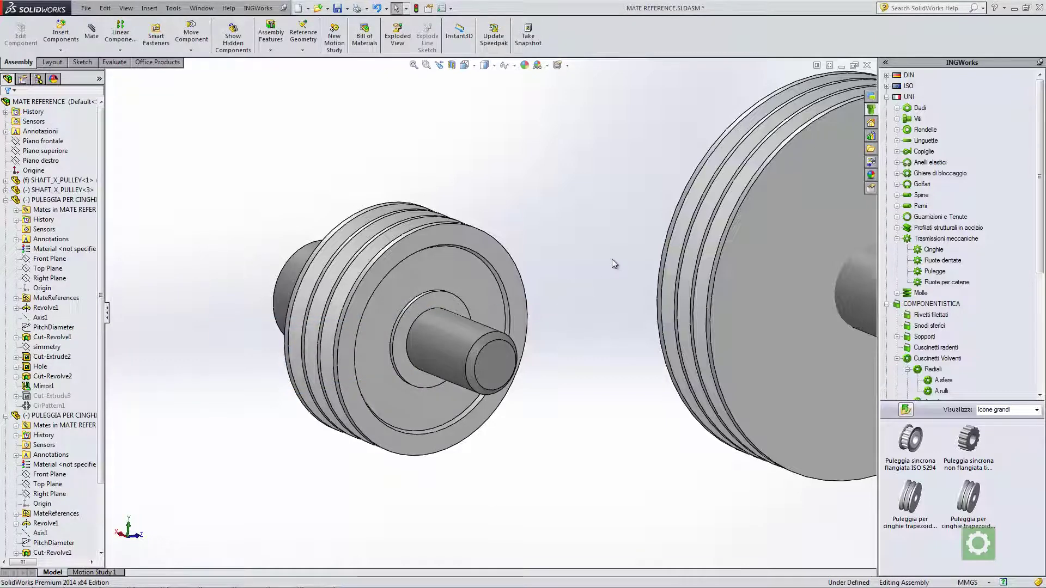
middle_drag(612, 259, 500, 281)
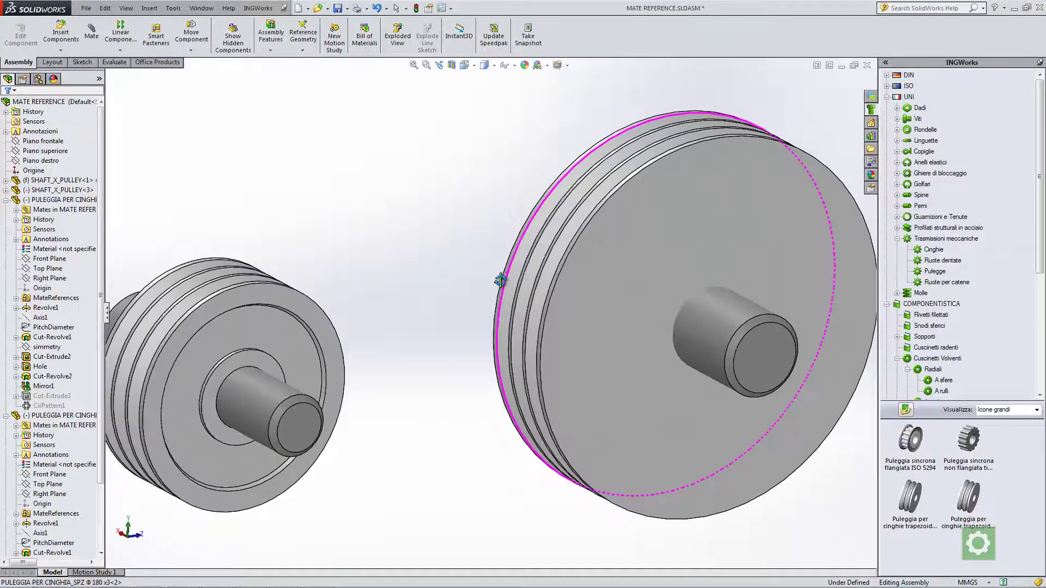
Step: Unsuppress the Hole and Cut-Revolve2 features on the large pulley
click(627, 280)
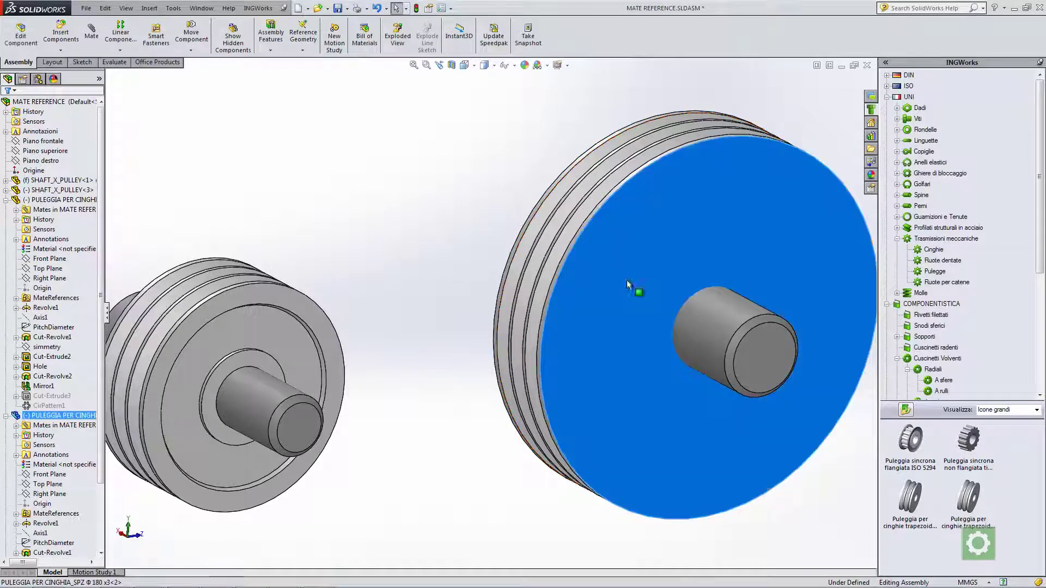
scroll(33, 463, down, 2)
scroll(33, 480, down, 1)
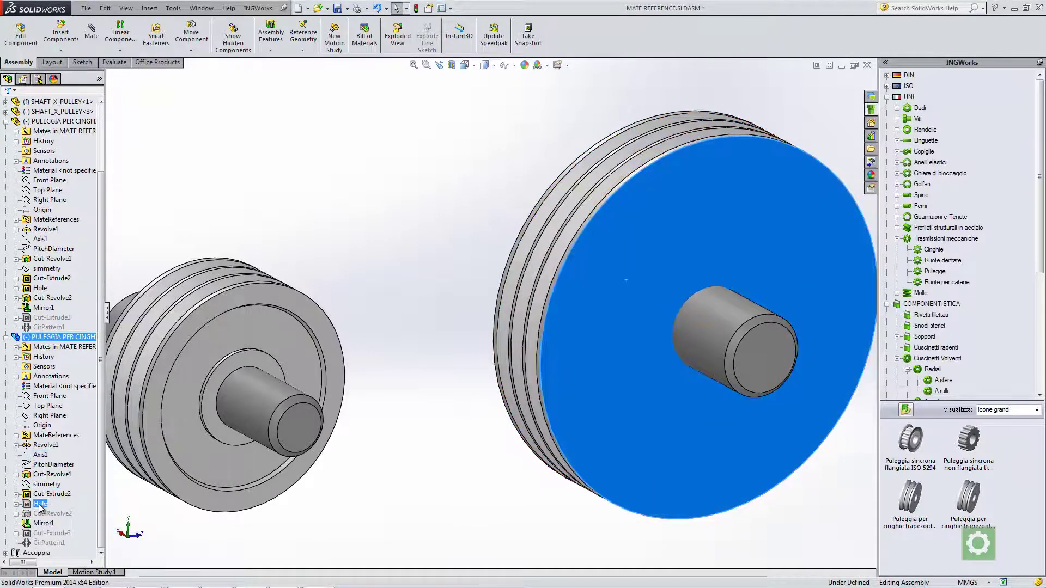
click(40, 504)
click(71, 474)
click(51, 514)
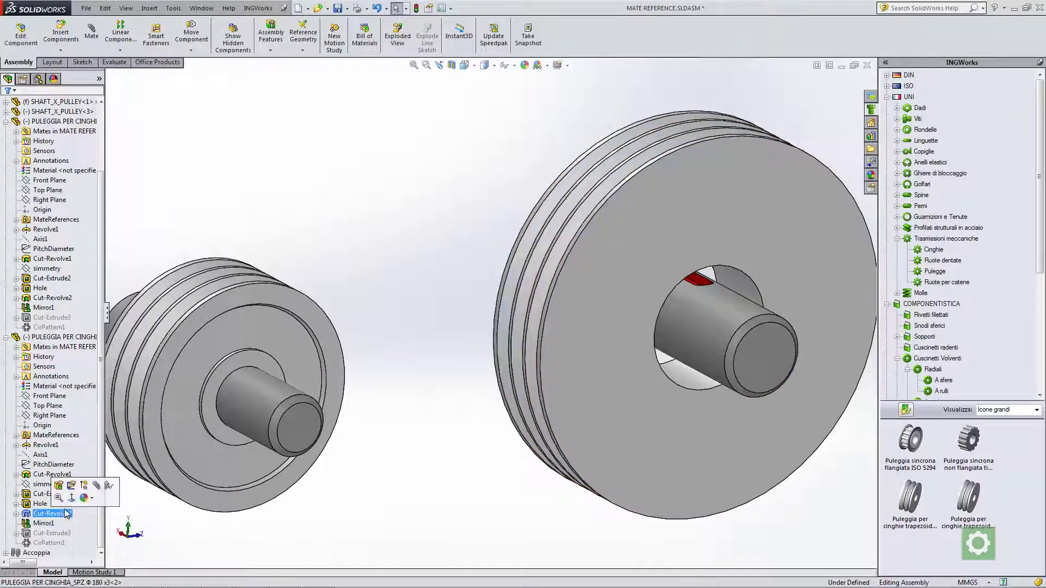
click(83, 489)
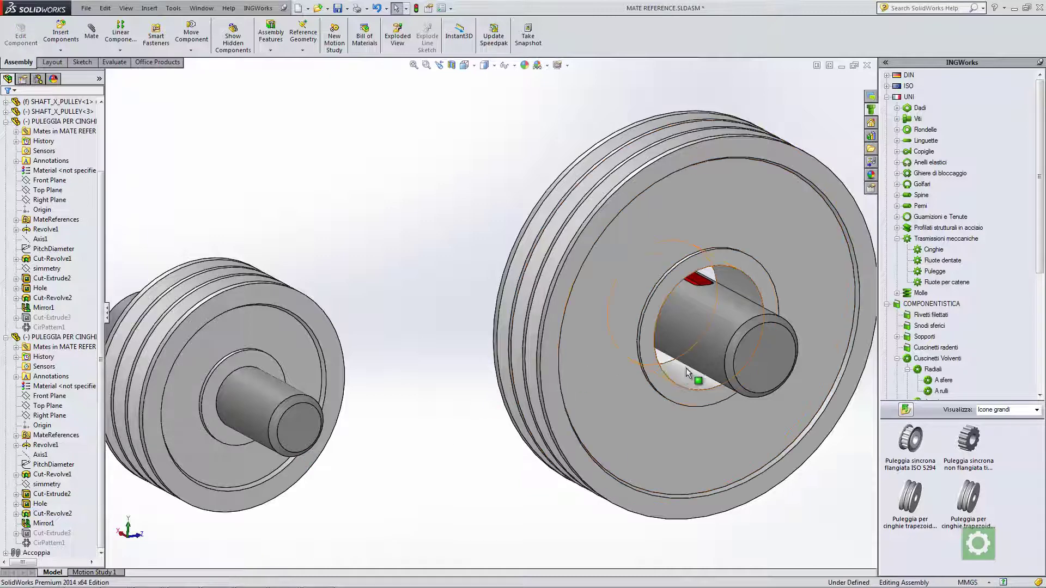
Step: Set the large pulley's bore diameter to 40
click(766, 321)
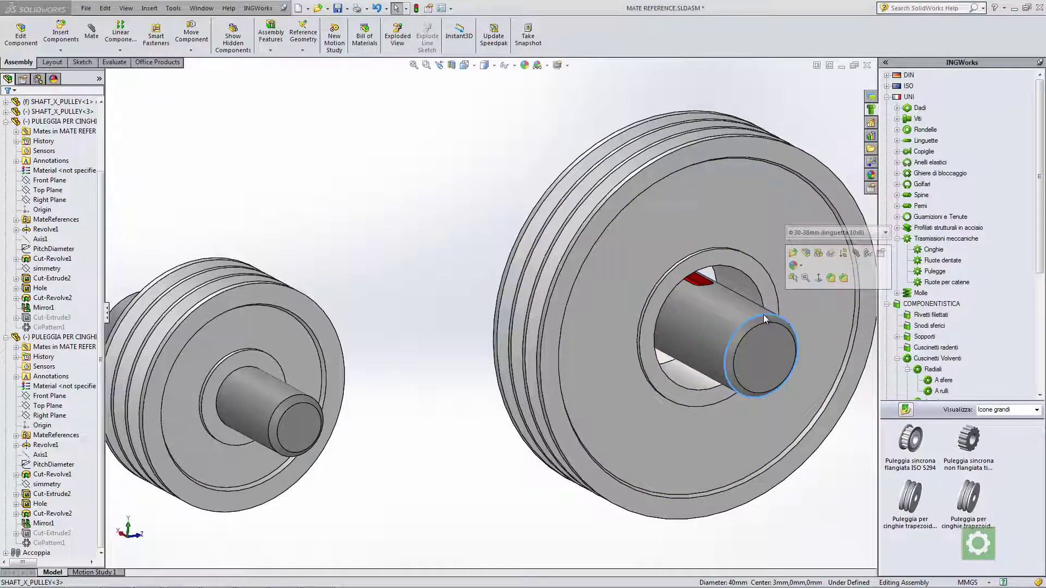
click(738, 289)
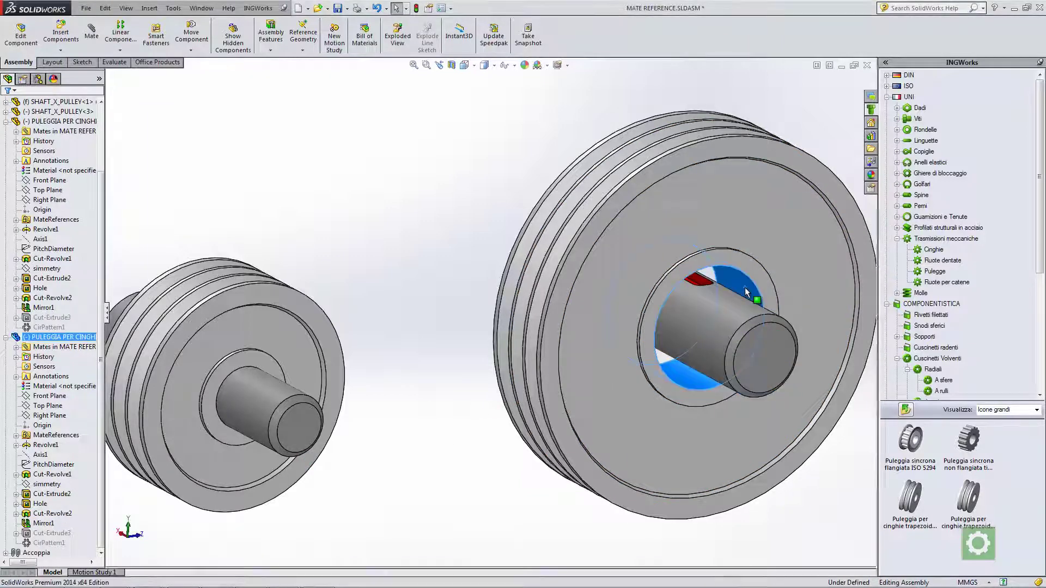
click(558, 312)
text(40)
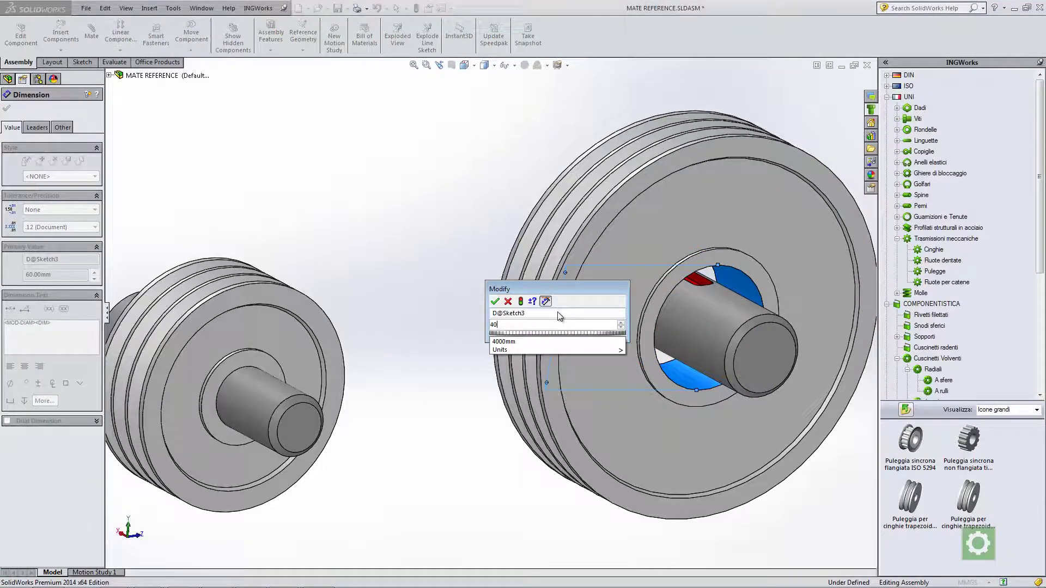
click(521, 302)
click(495, 301)
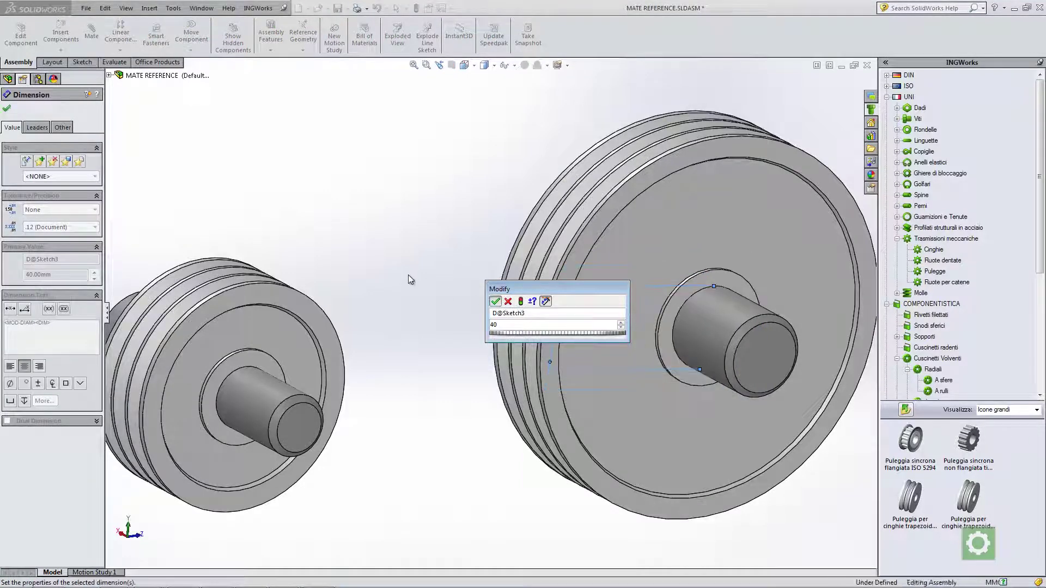
Step: Unsuppress Cut-Extrude3 and CirPattern1 to create four spoked openings
click(649, 256)
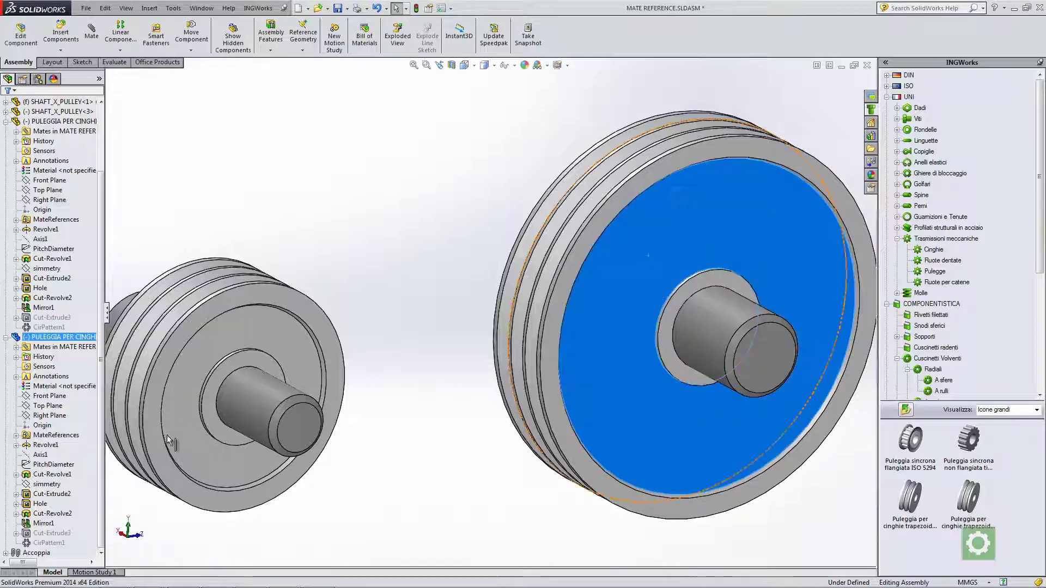
click(52, 533)
click(76, 504)
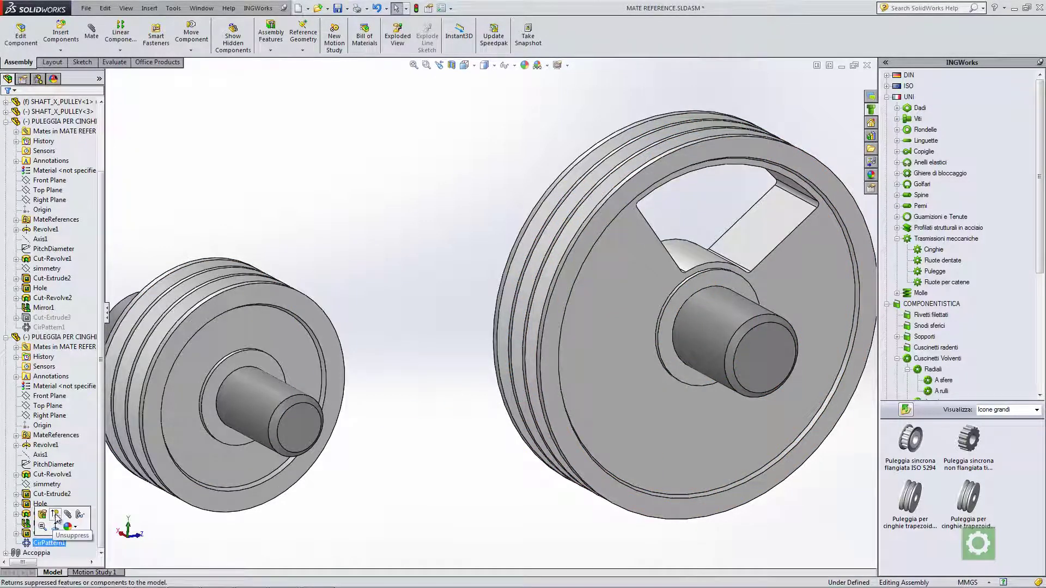
click(57, 516)
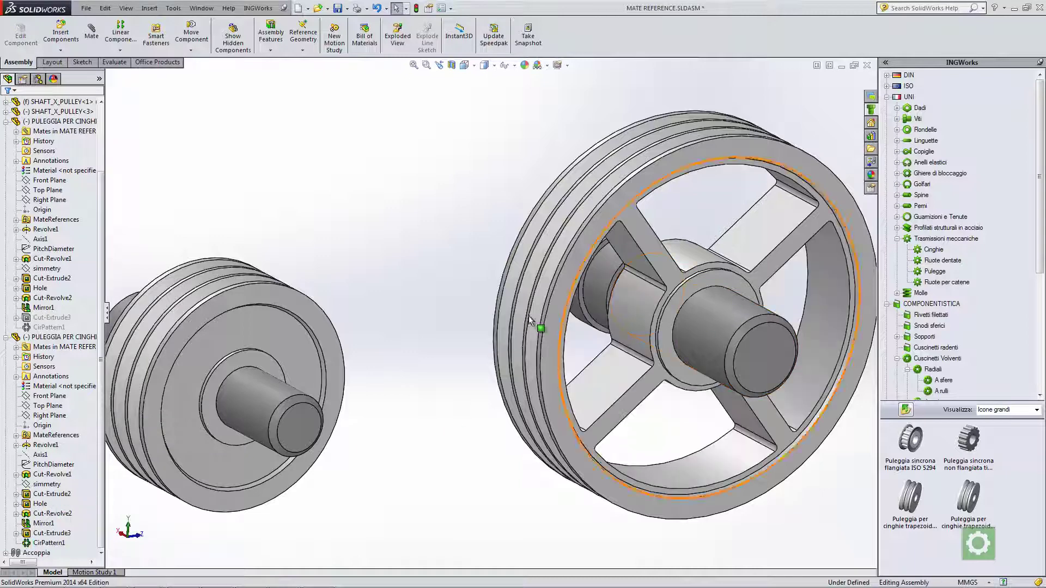
Step: Set the spoke dimension D4 to 10 mm and rotate to view the assembly
mouse_move(685, 299)
middle_down()
mouse_move(666, 263)
mouse_move(724, 273)
middle_up()
click(749, 276)
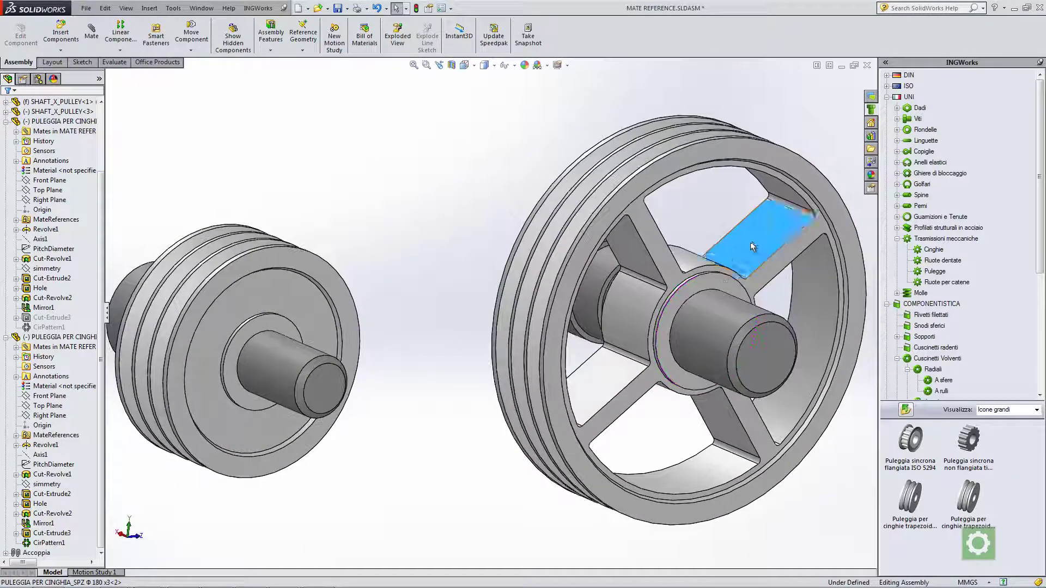
double_click(782, 254)
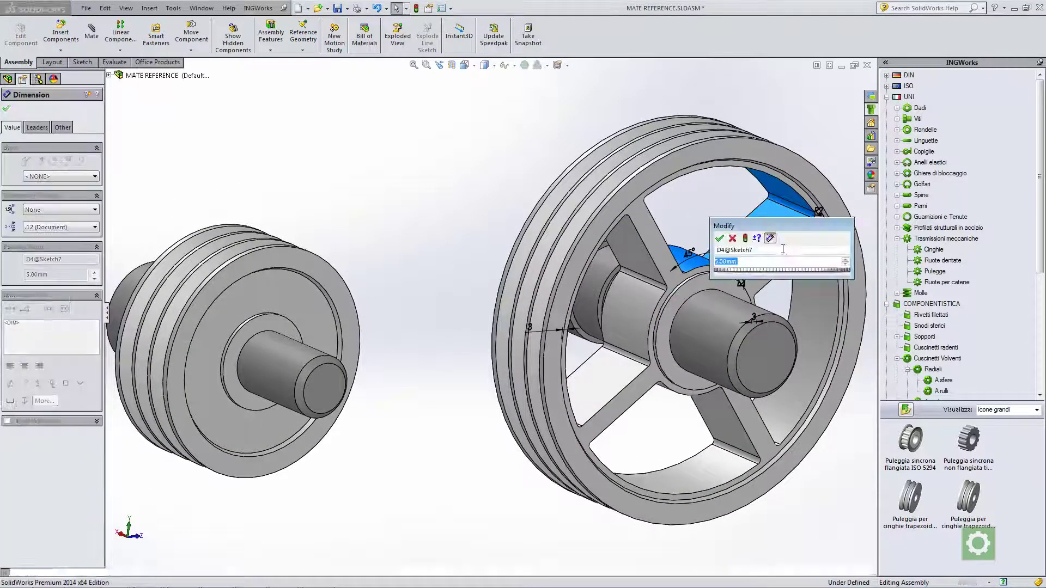
text(10)
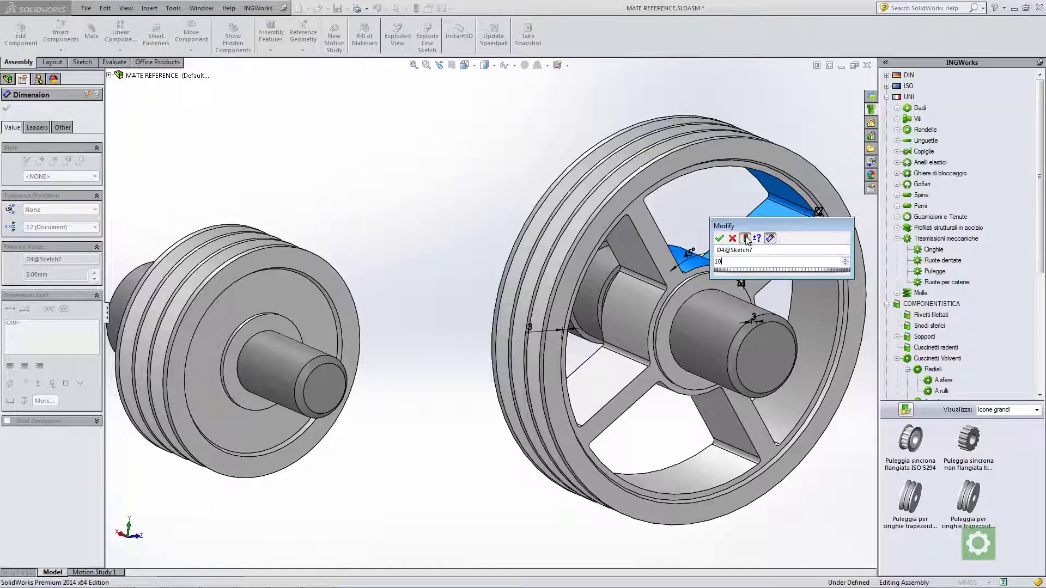
click(719, 238)
click(702, 215)
middle_drag(702, 215, 678, 266)
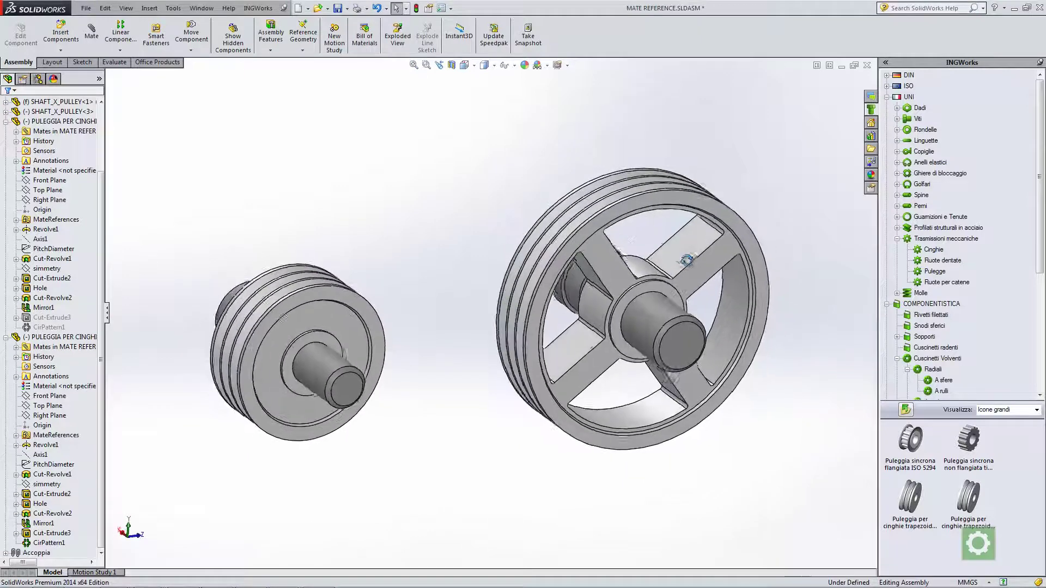
mouse_move(679, 266)
middle_down()
mouse_move(657, 238)
mouse_move(643, 246)
mouse_move(631, 238)
mouse_move(637, 209)
mouse_move(633, 233)
mouse_move(642, 215)
mouse_move(638, 224)
mouse_move(662, 212)
middle_up()
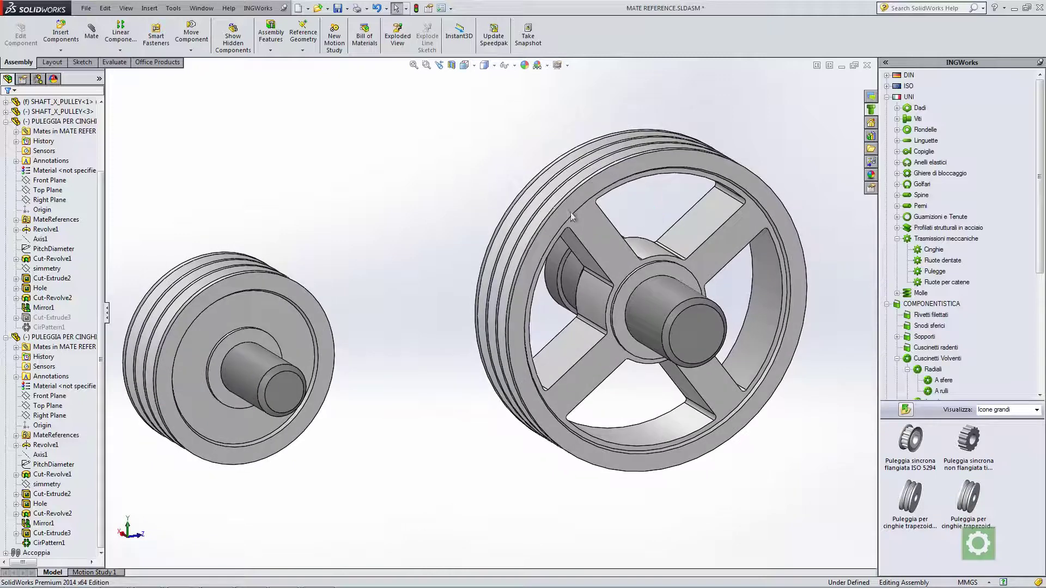
Step: Start a Gear mechanical mate using the rim edges of both pulleys
click(92, 35)
key(f)
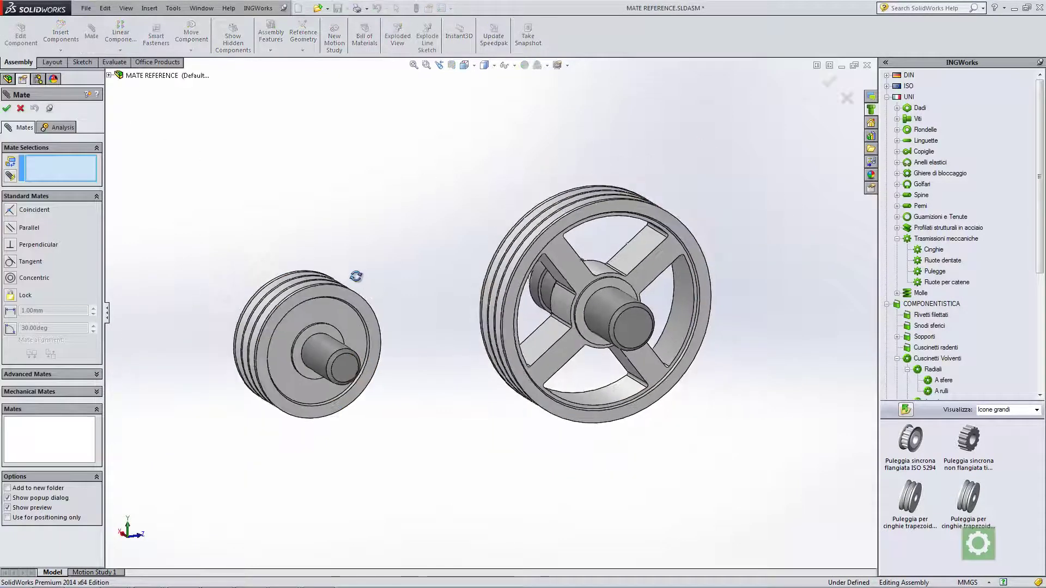
click(30, 392)
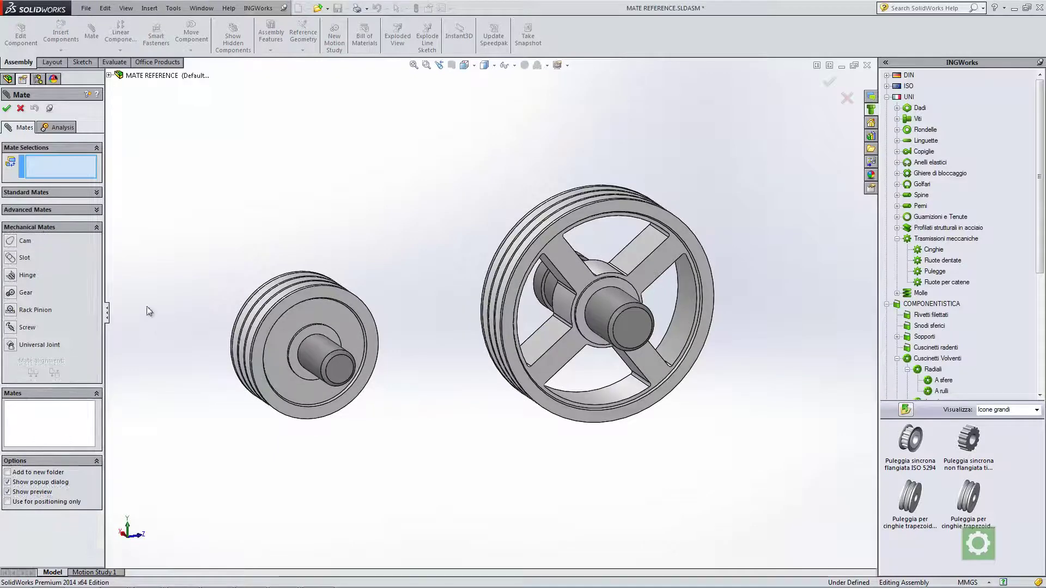
click(13, 294)
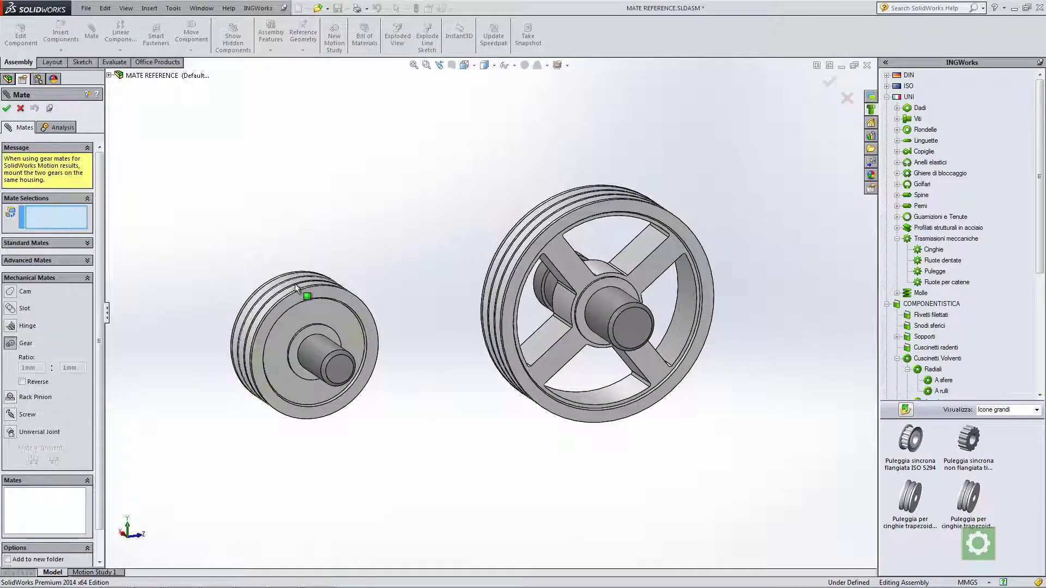
click(301, 295)
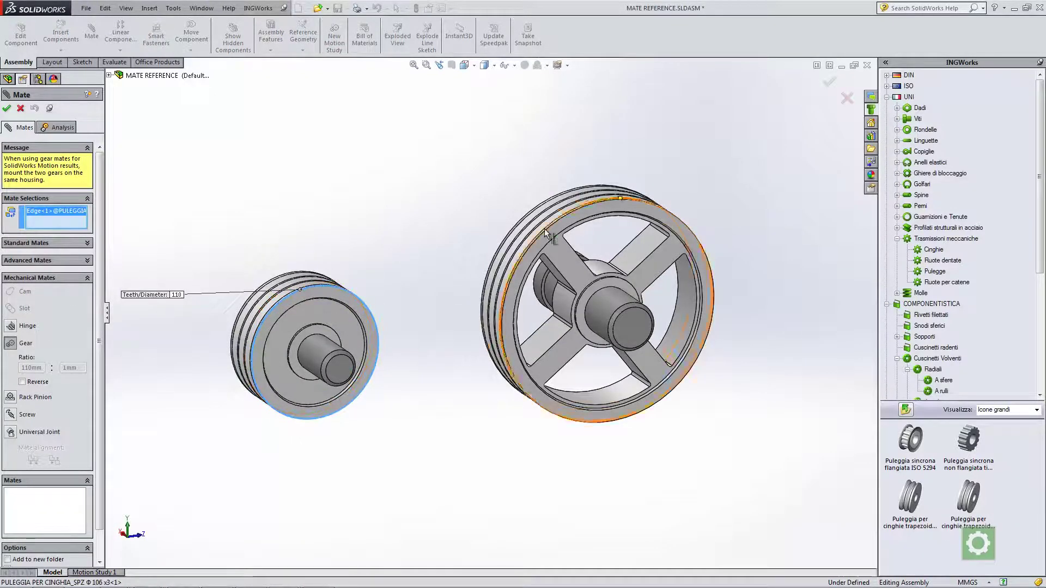
click(579, 212)
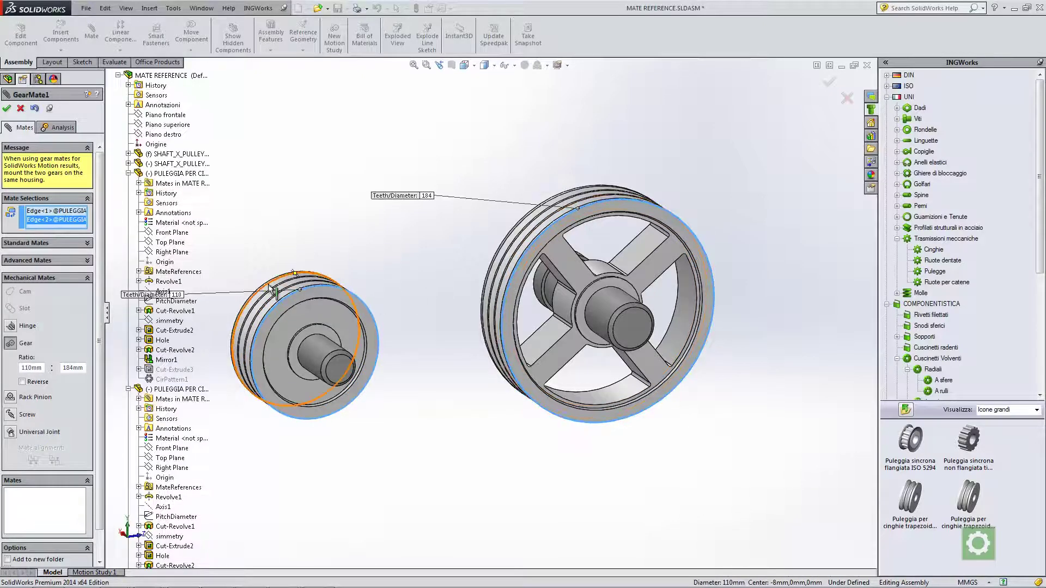
ctrl+middle_drag(383, 280, 453, 270)
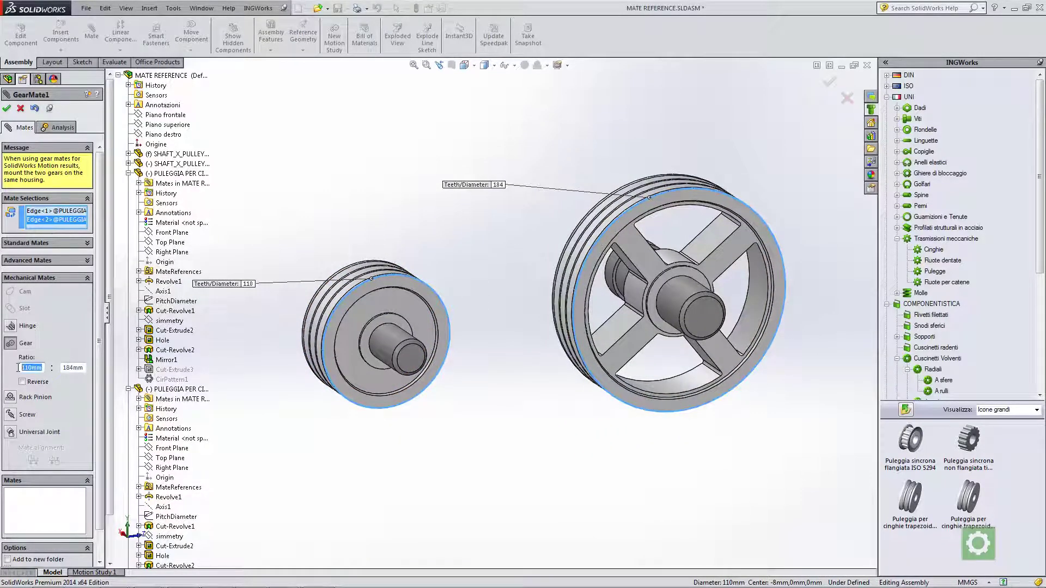
Step: Set the gear ratio to 106 : 180, accept, and turn the pulleys to test
text(106)
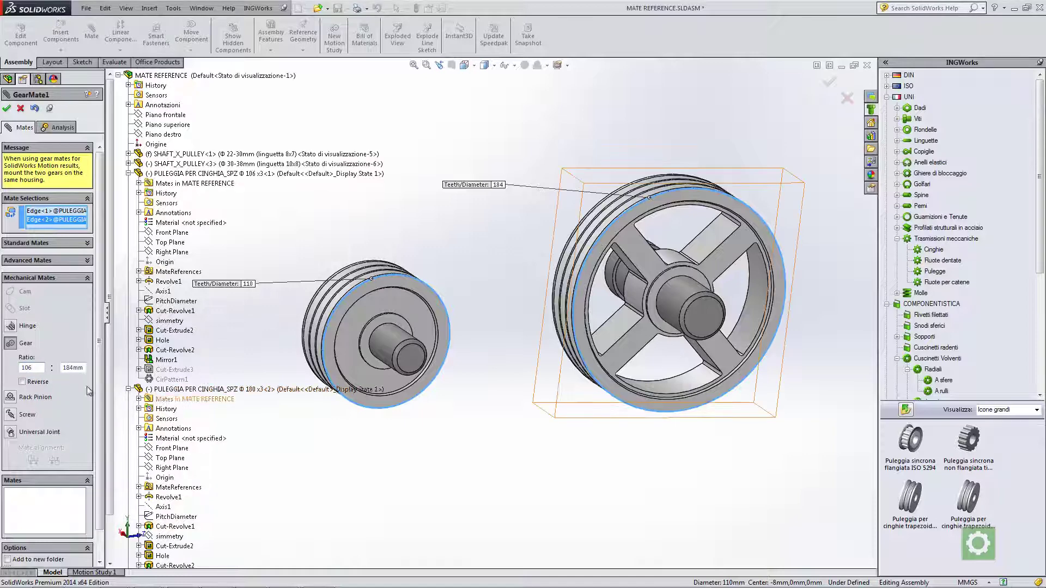
click(72, 368)
text(180)
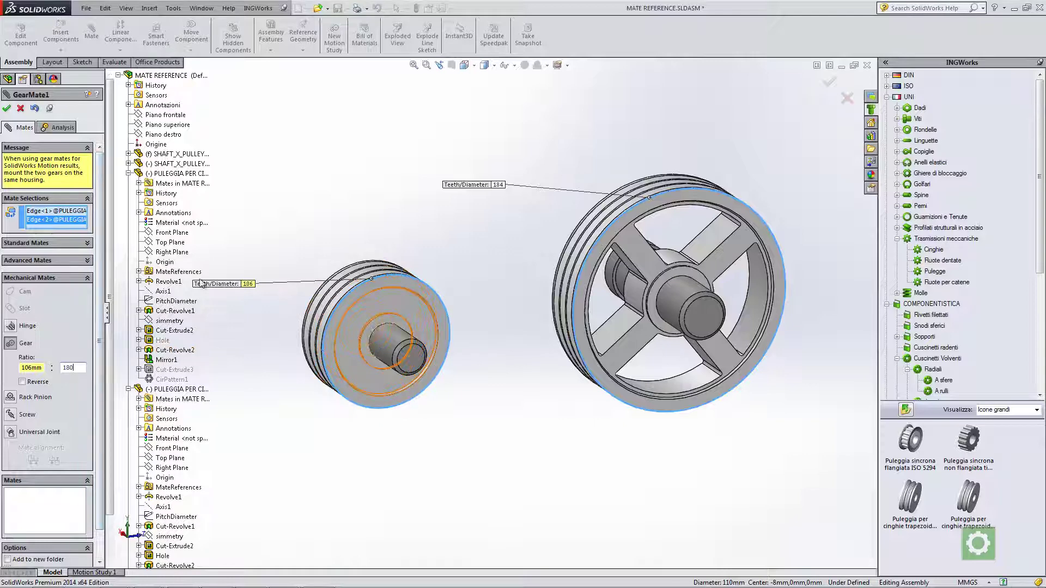
click(7, 110)
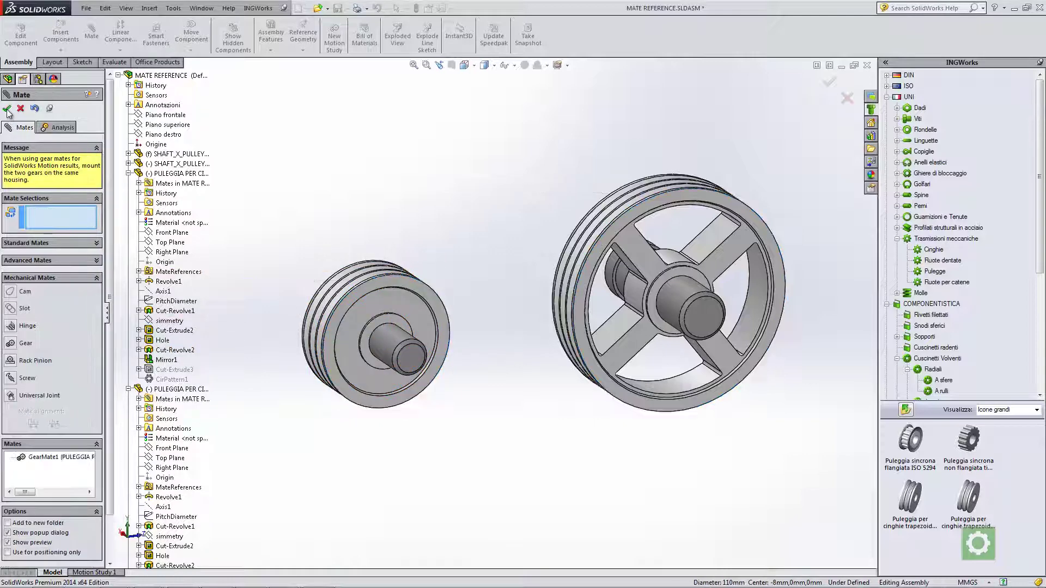
mouse_move(583, 214)
mouse_down()
mouse_move(432, 191)
mouse_move(443, 206)
mouse_up()
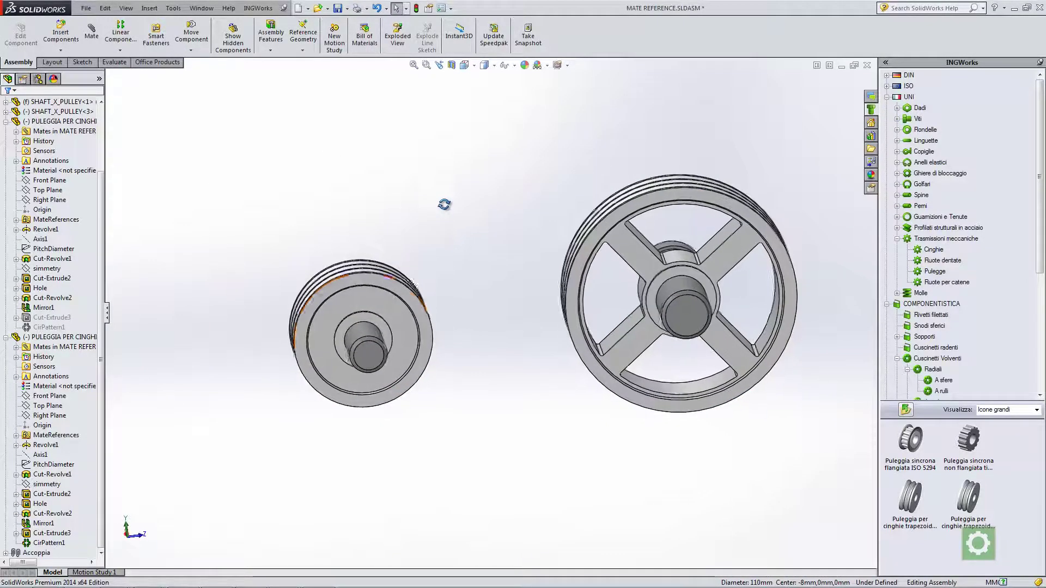
Step: Spin the small pulley to check that both pulleys turn together through GearMate1, then reframe the view
click(427, 345)
mouse_move(426, 344)
mouse_down()
mouse_move(352, 380)
mouse_move(325, 302)
mouse_move(394, 349)
mouse_move(386, 358)
mouse_up()
click(493, 236)
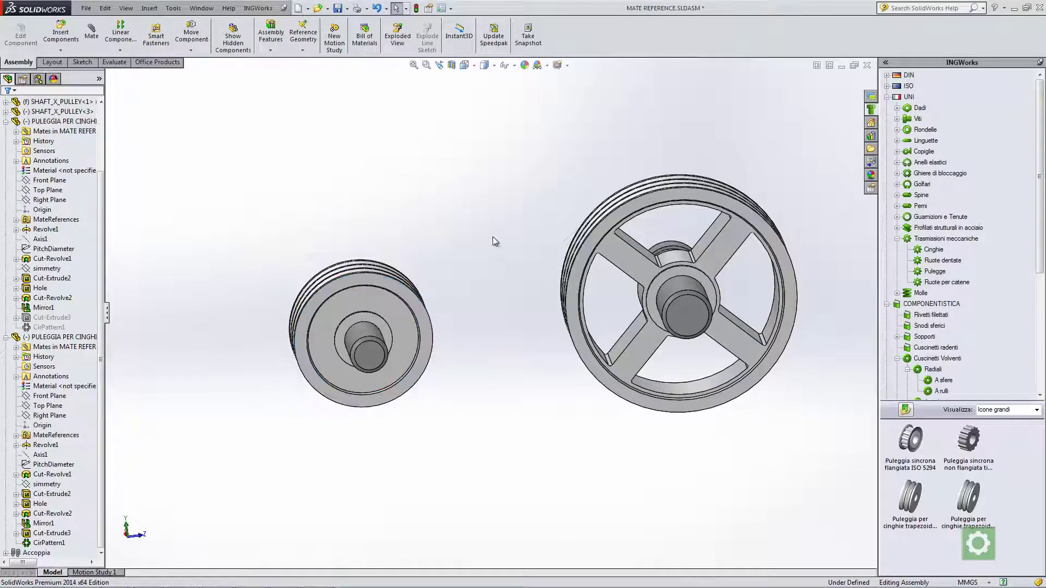
ctrl+middle_drag(503, 240, 450, 243)
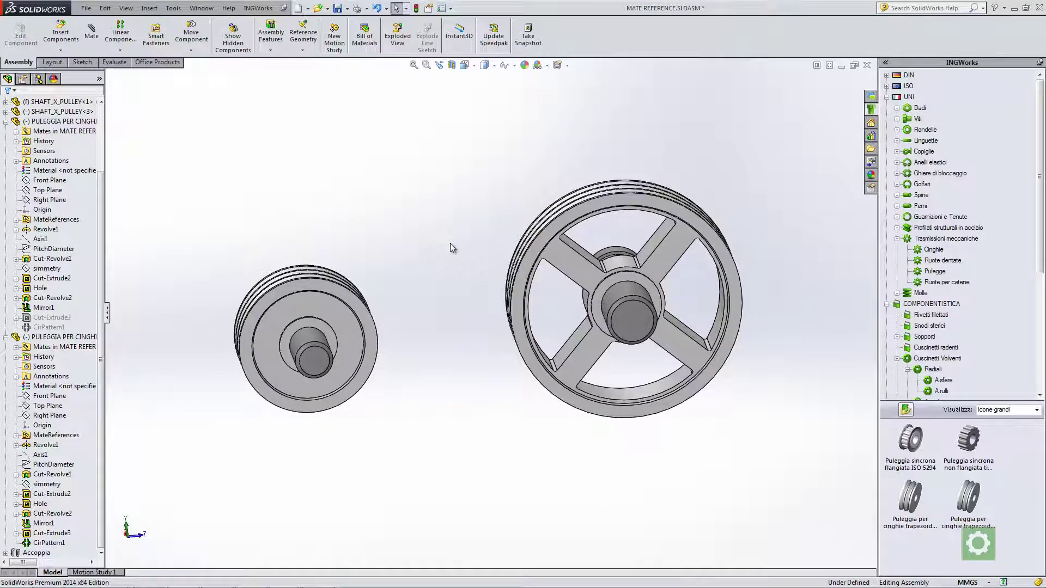
mouse_move(427, 251)
middle_down()
mouse_move(437, 235)
mouse_move(453, 264)
middle_up()
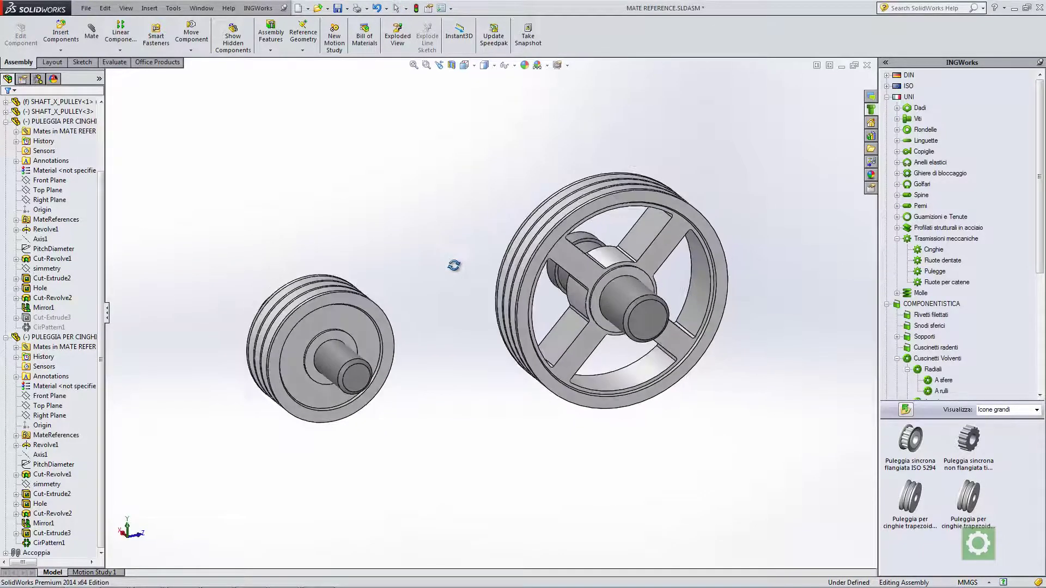
scroll(391, 330, down, 3)
mouse_move(489, 294)
ctrl+middle_down()
mouse_move(440, 251)
mouse_move(445, 231)
mouse_move(444, 257)
ctrl+middle_up()
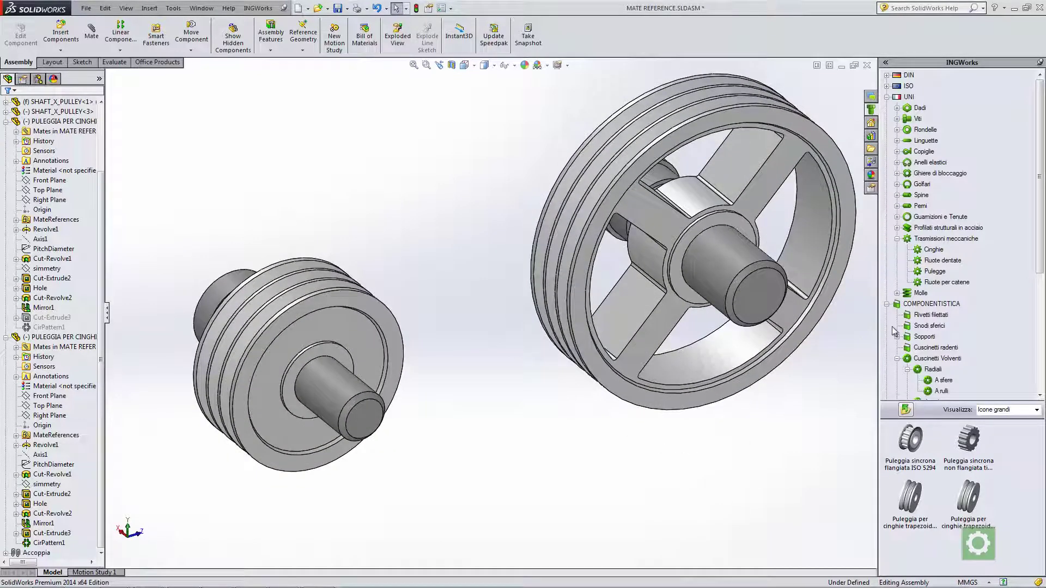
Step: Drop a Cinghia Trapezoidale belt on the small pulley: SPZ, pulleys 106 and 180, length 850 mm
click(934, 251)
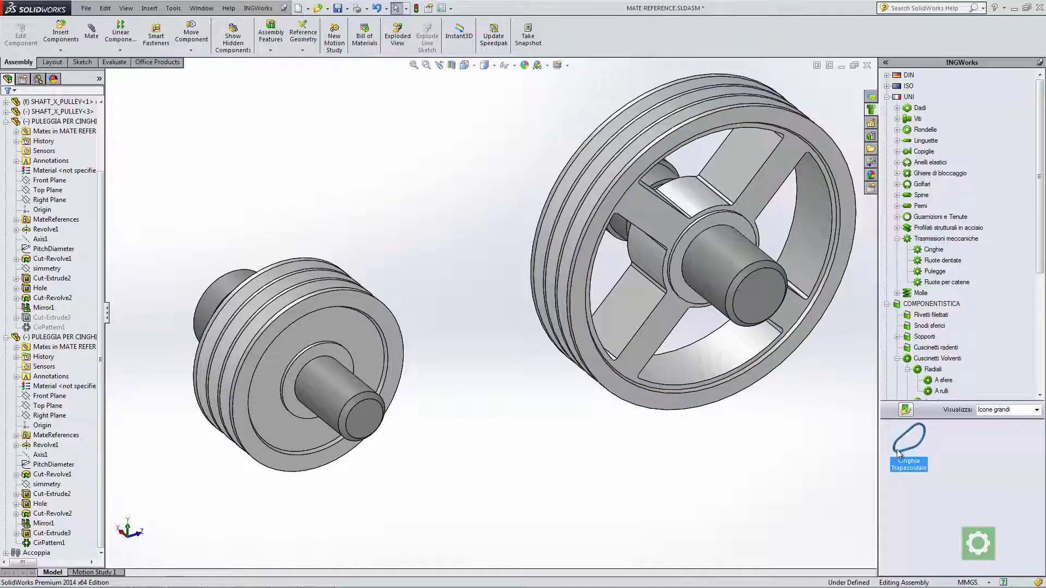
drag(897, 450, 328, 293)
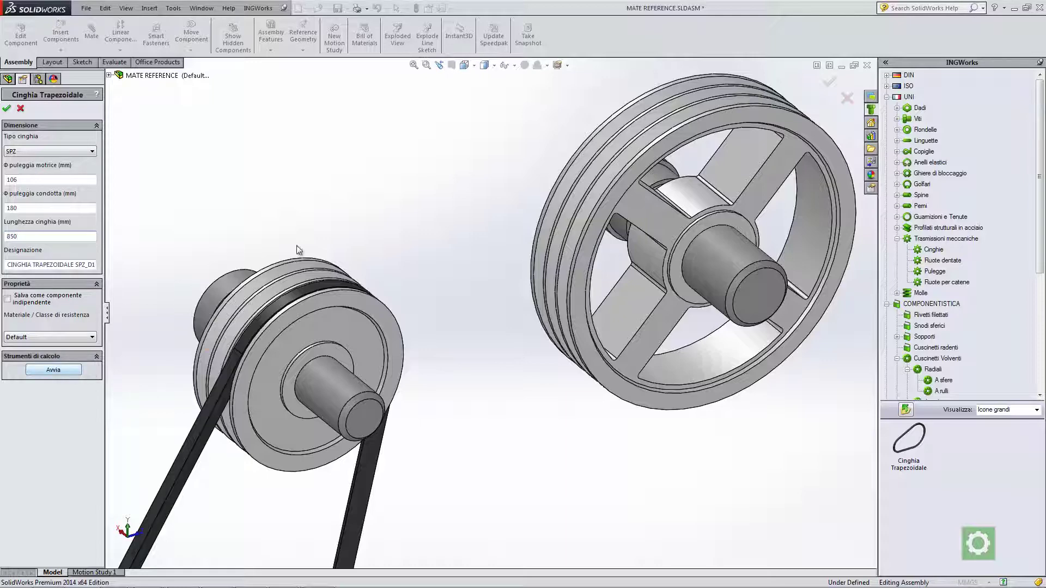
mouse_move(419, 235)
middle_down()
mouse_move(481, 234)
mouse_move(441, 218)
middle_up()
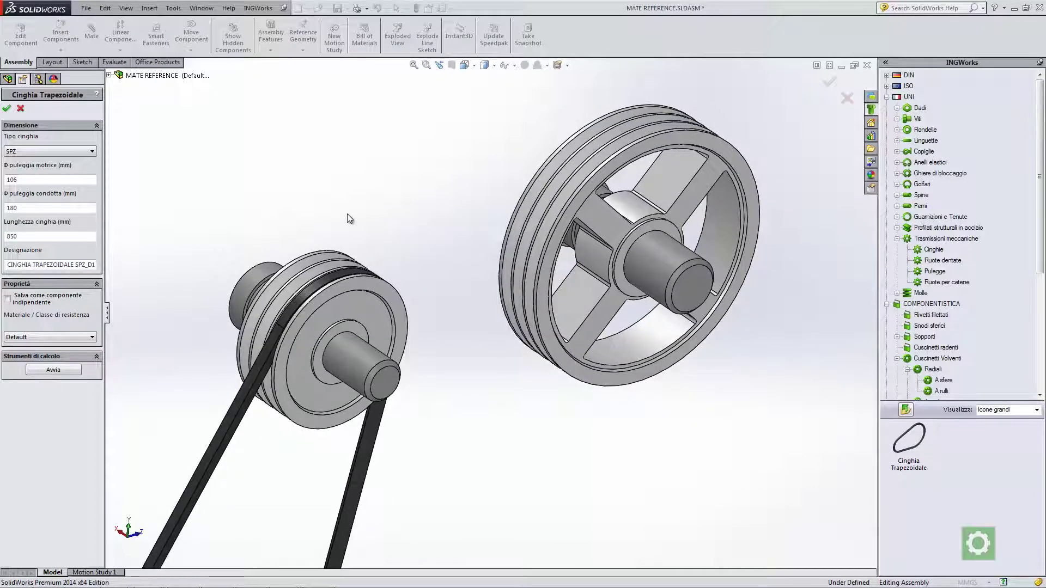
click(13, 114)
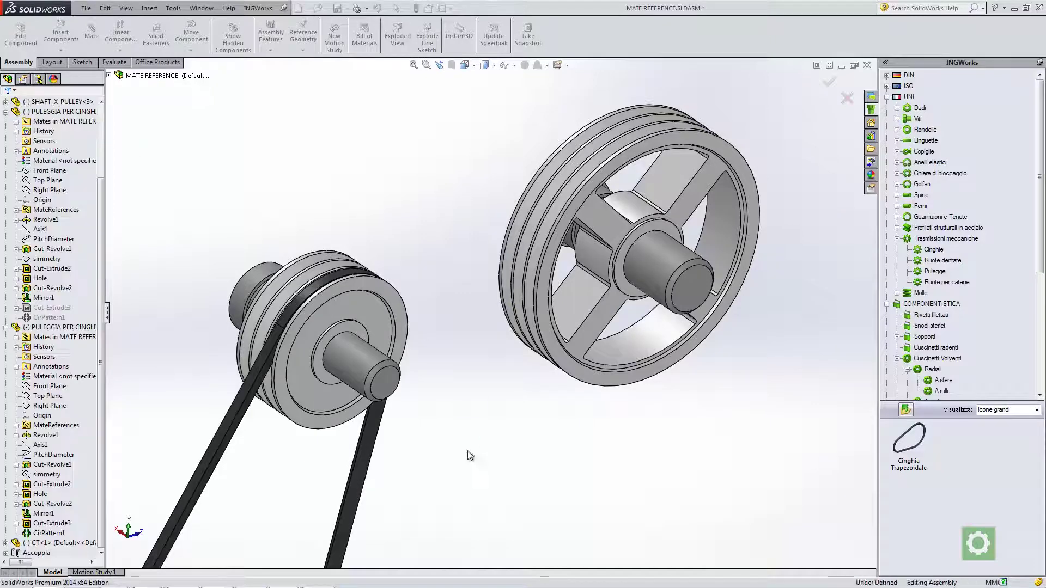
Step: Move the SPZ belt up so it sits over both pulleys
drag(410, 461, 557, 94)
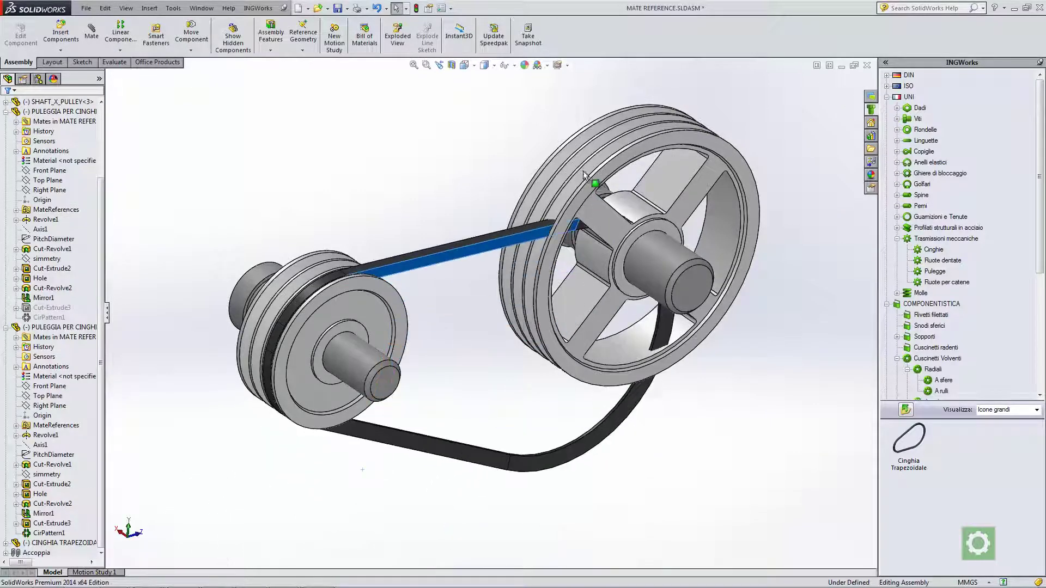
key(Escape)
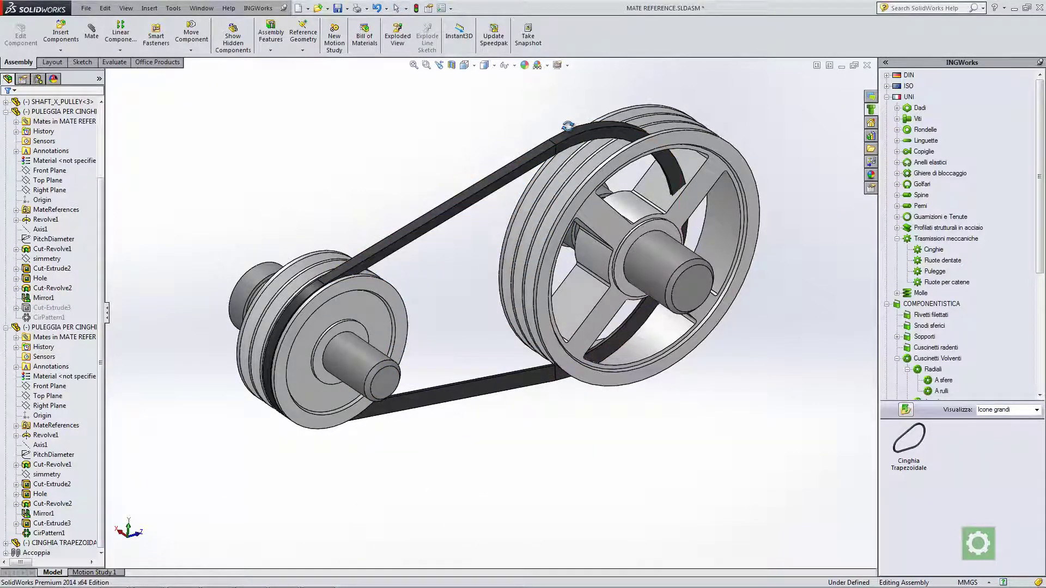
middle_drag(562, 124, 566, 134)
scroll(566, 135, down, 3)
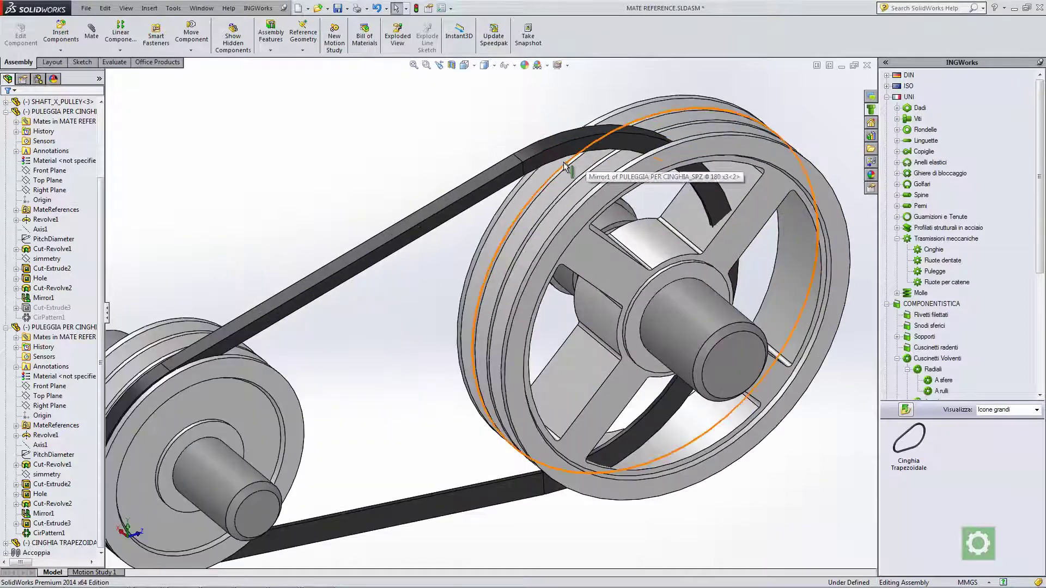
Step: Mate the belt face concentric with the large pulley's groove face
click(91, 33)
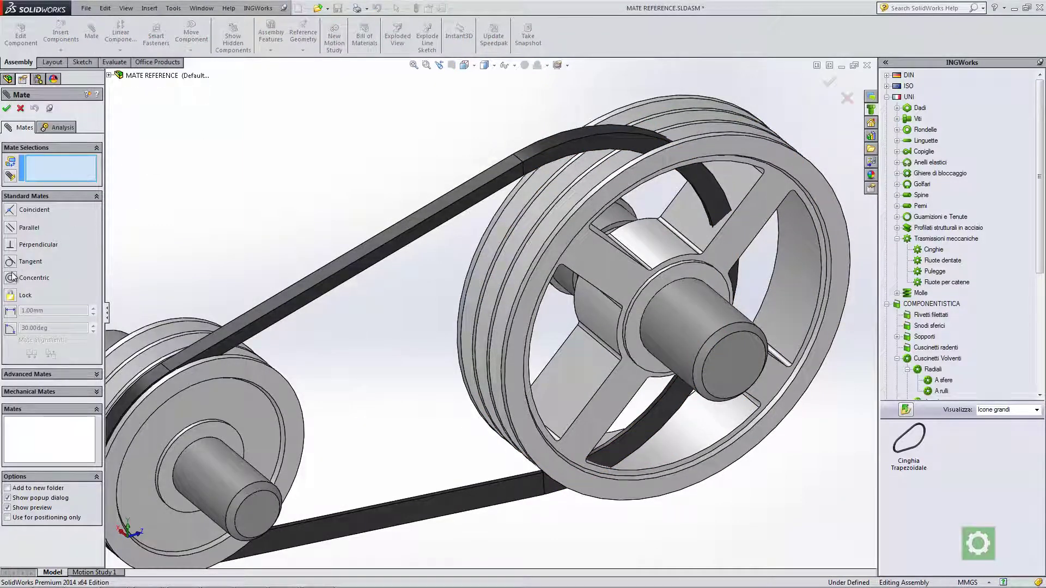
scroll(709, 152, down, 2)
scroll(703, 152, down, 2)
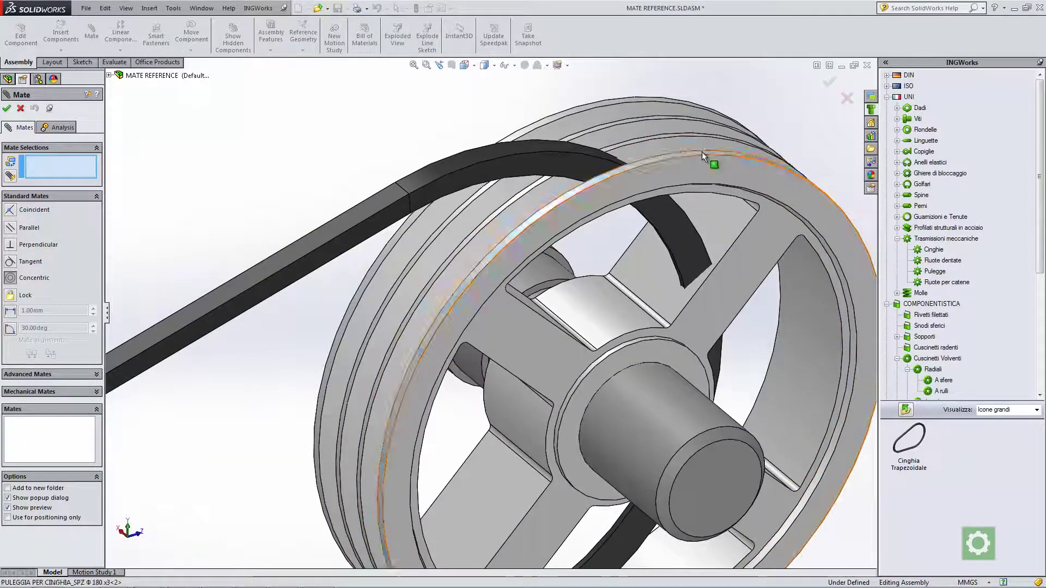
click(702, 151)
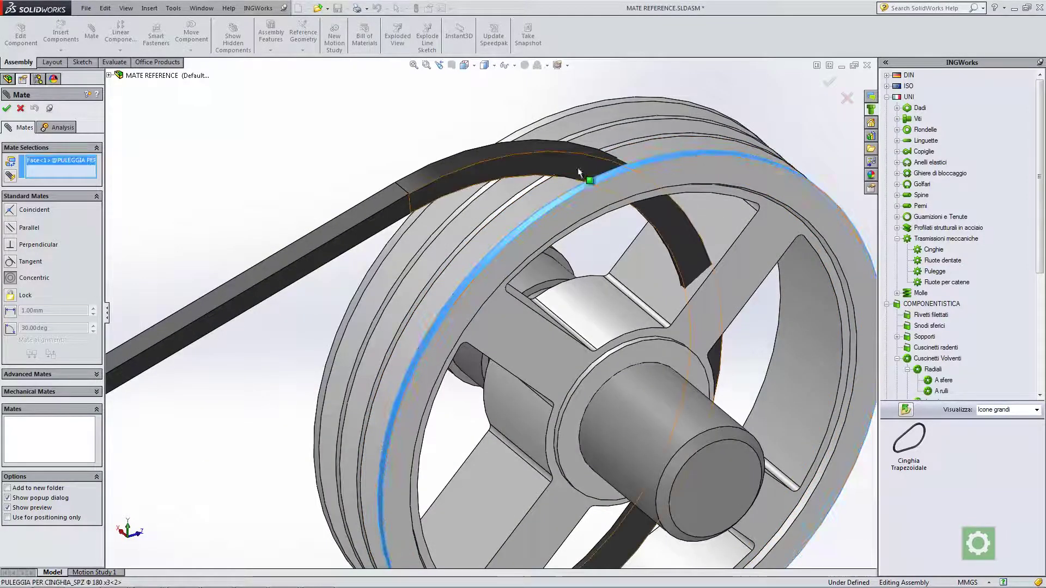
click(525, 146)
click(662, 125)
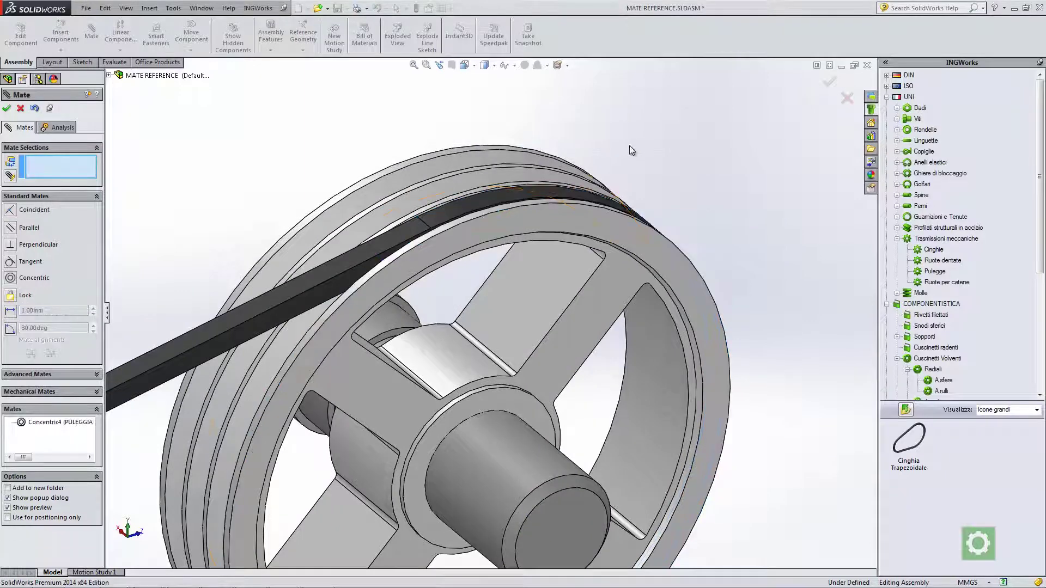
key(f)
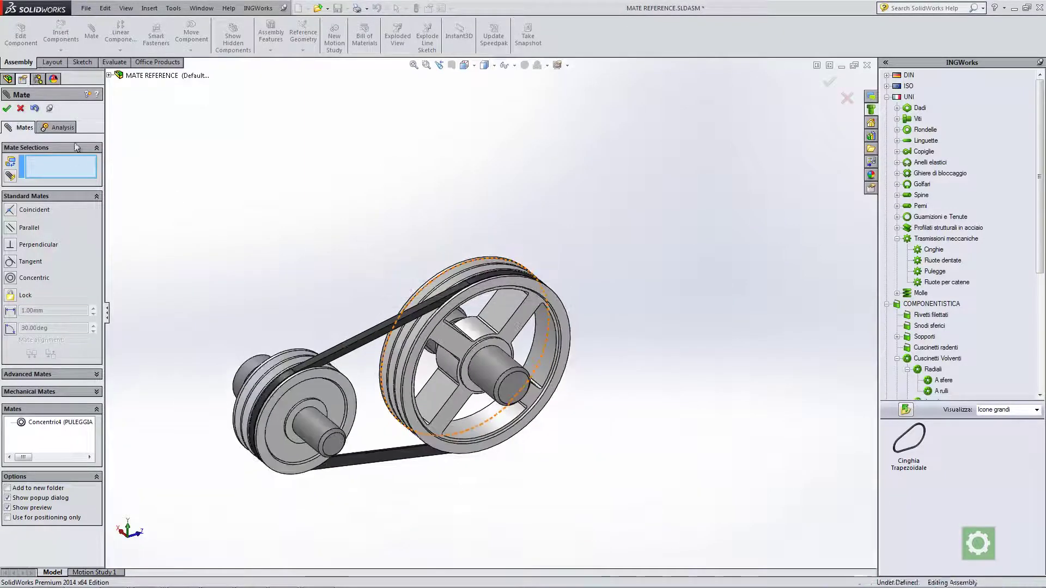
key(Escape)
scroll(303, 245, up, 2)
Step: Linear-pattern the belt along its edge: 3 instances at 12 mm spacing
scroll(273, 408, up, 4)
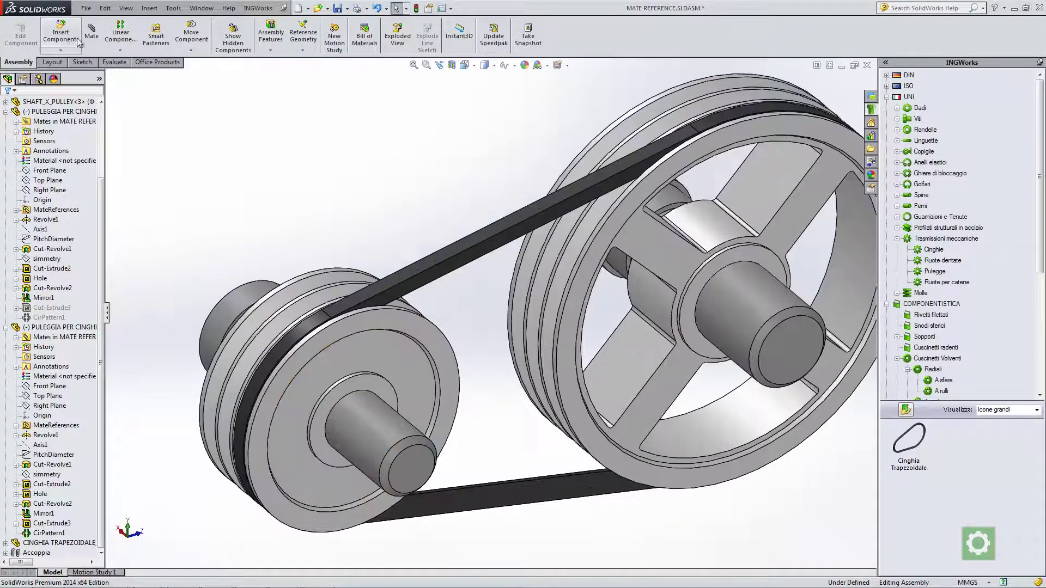
click(120, 32)
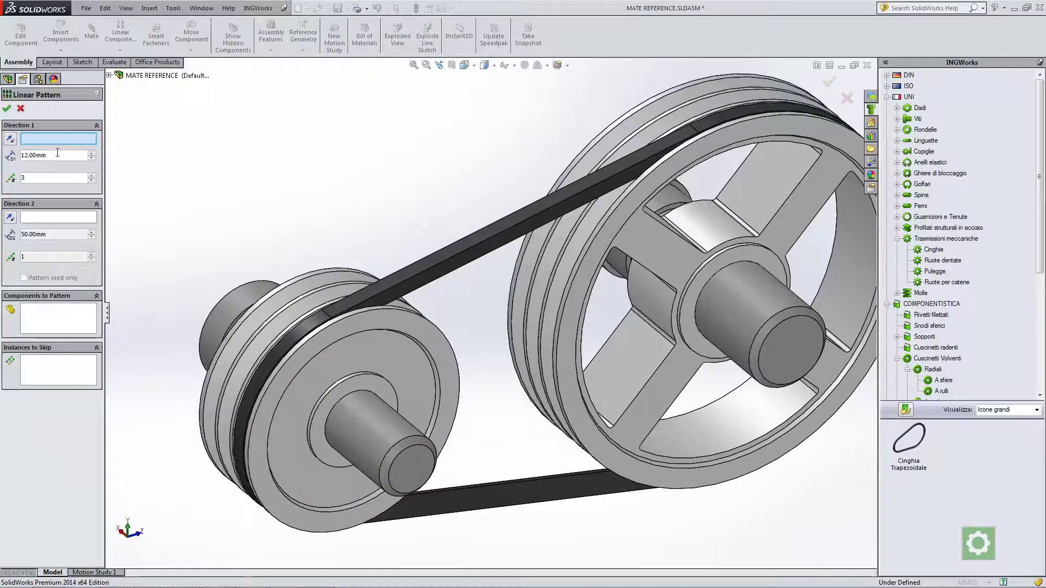
click(328, 317)
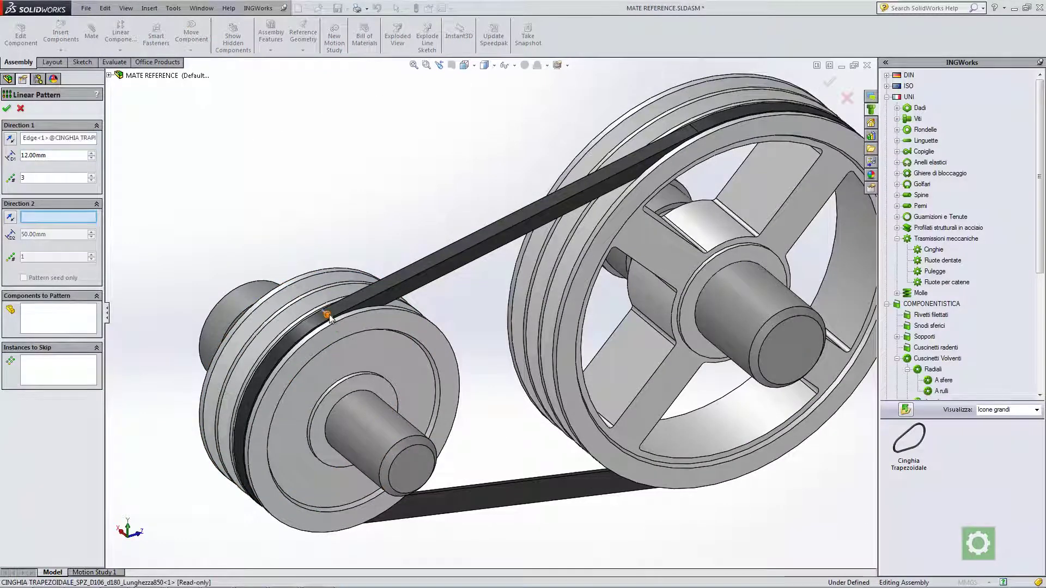
middle_drag(220, 209, 229, 214)
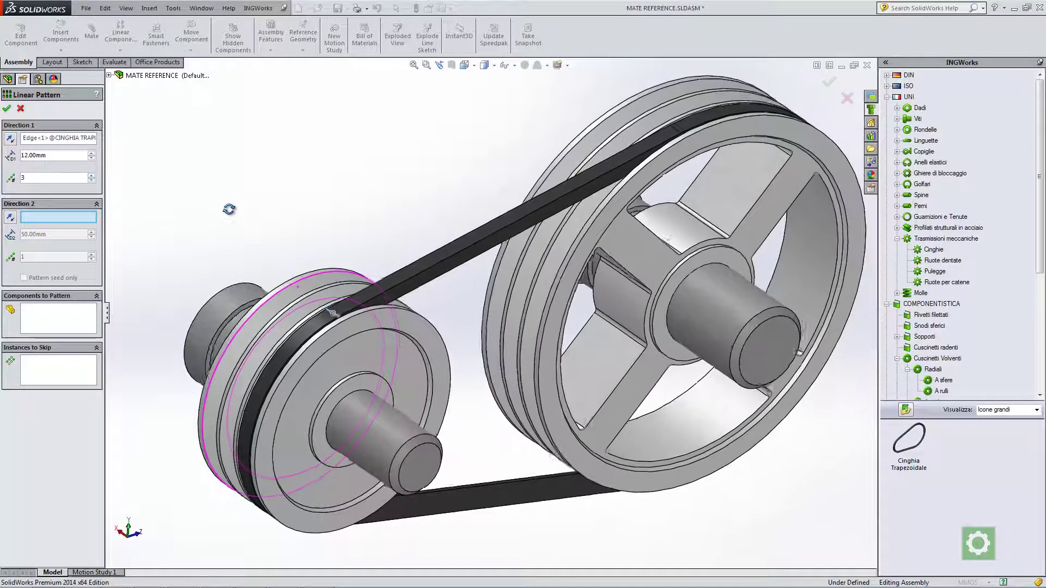
click(54, 319)
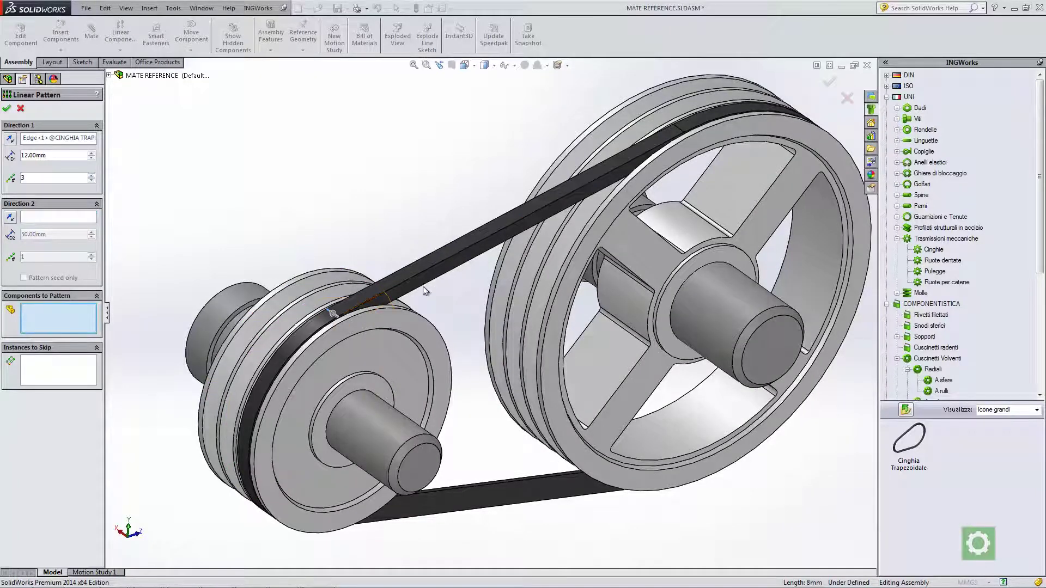
click(420, 273)
mouse_move(305, 261)
middle_down()
mouse_move(341, 215)
mouse_move(327, 205)
mouse_move(396, 181)
mouse_move(394, 168)
mouse_move(390, 185)
middle_up()
key(Return)
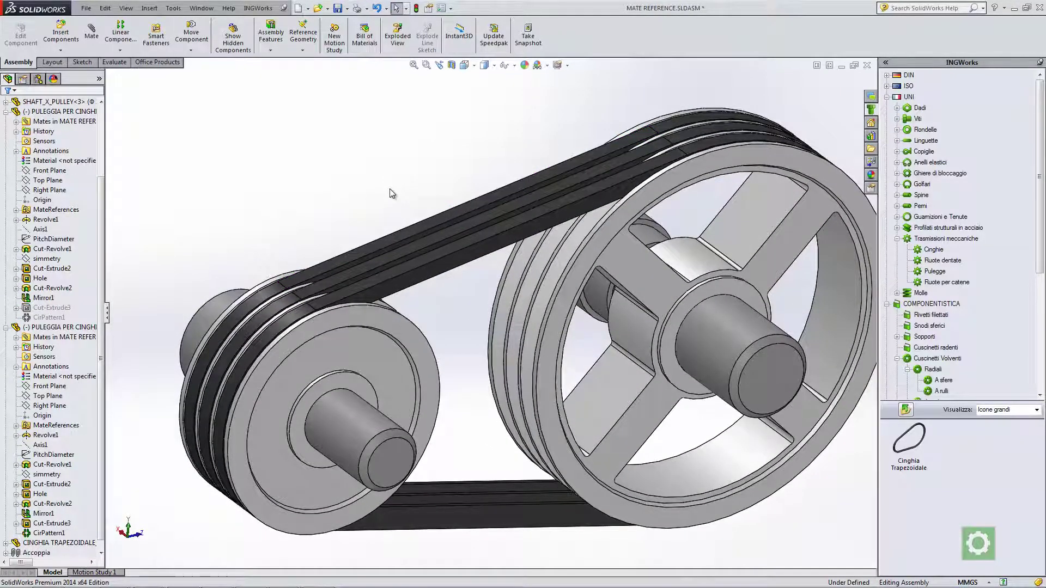
mouse_move(390, 189)
middle_down()
mouse_move(391, 175)
mouse_move(436, 322)
mouse_move(430, 310)
middle_up()
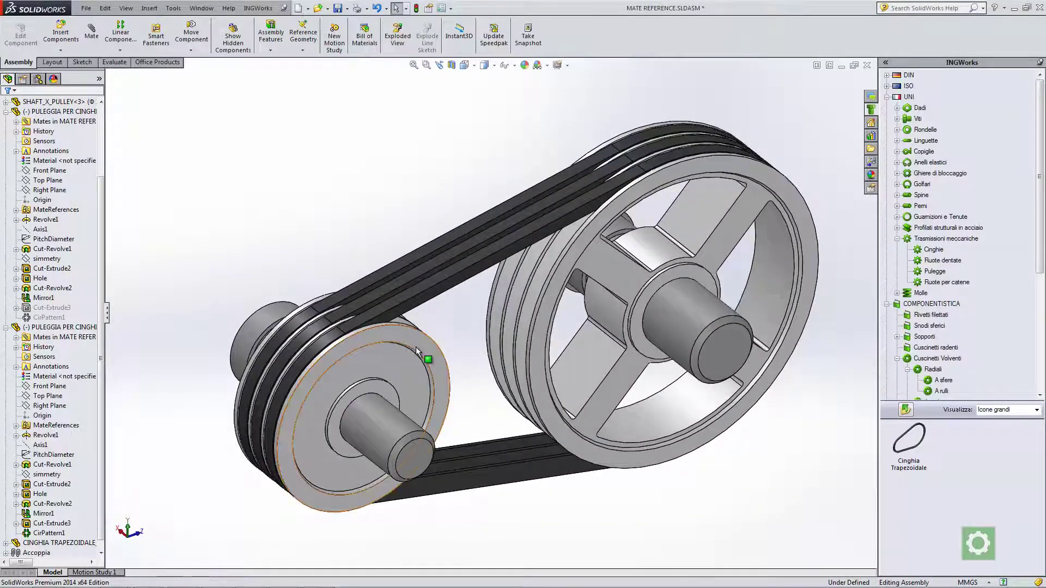
scroll(416, 347, down, 2)
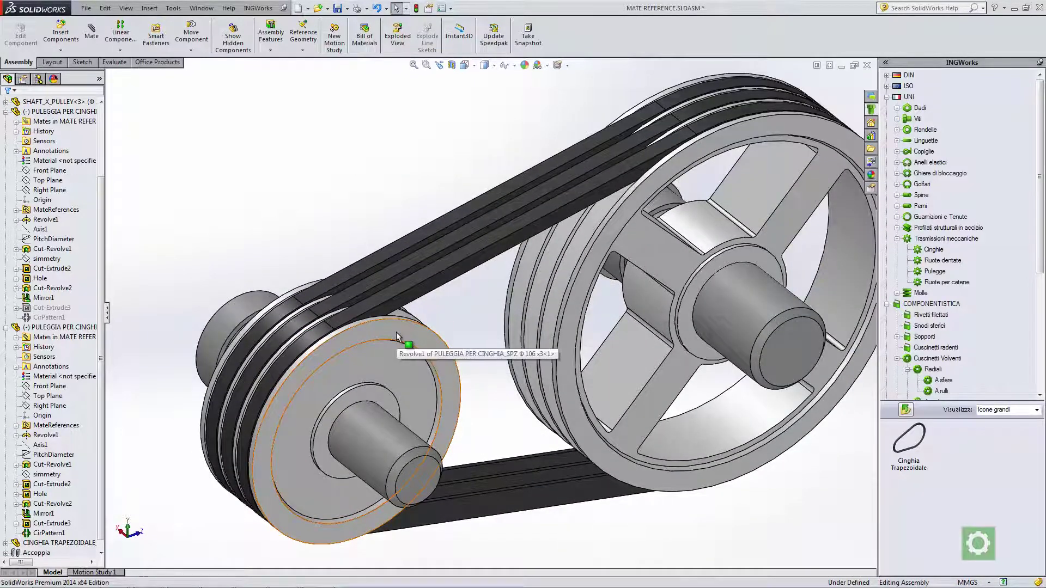
click(385, 300)
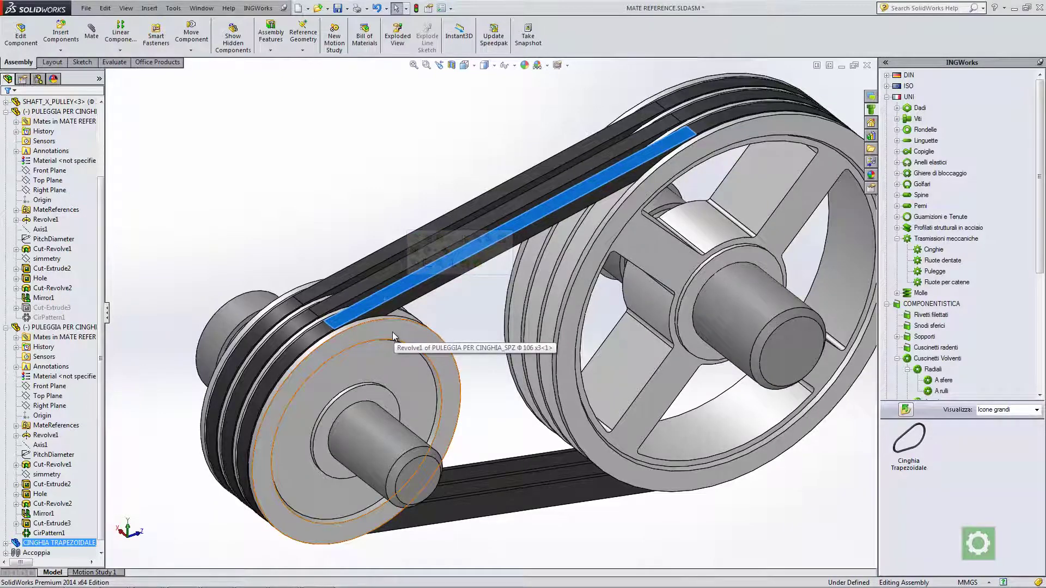
click(422, 336)
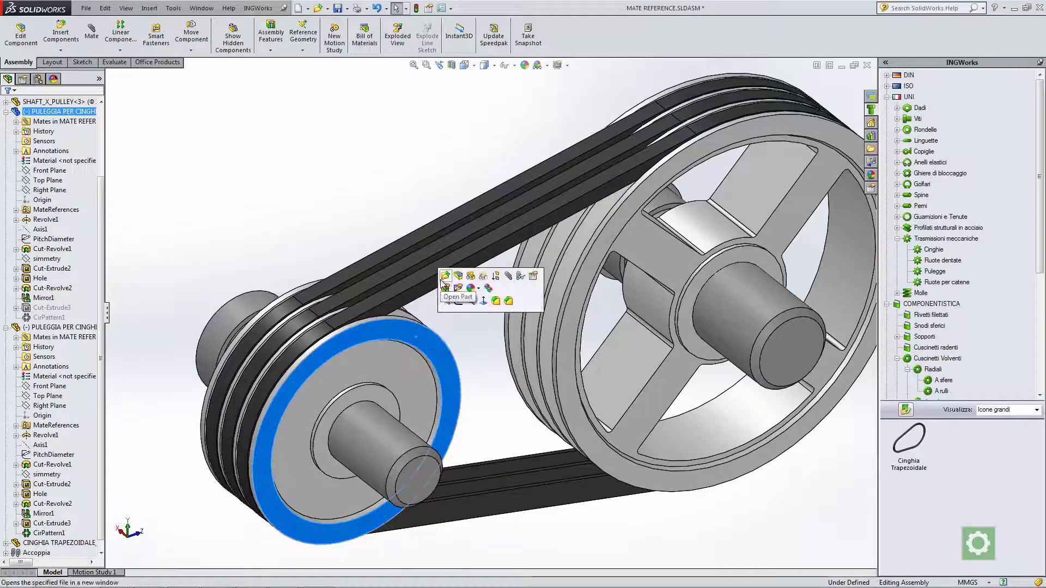
click(444, 288)
mouse_move(383, 296)
middle_down()
mouse_move(474, 233)
mouse_move(528, 278)
mouse_move(509, 273)
middle_up()
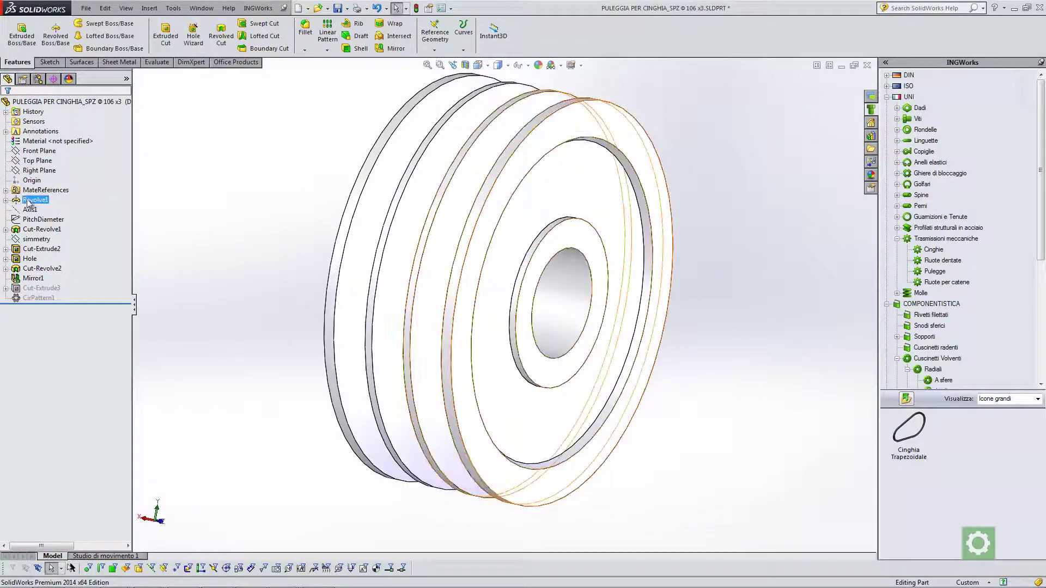
click(6, 190)
click(44, 200)
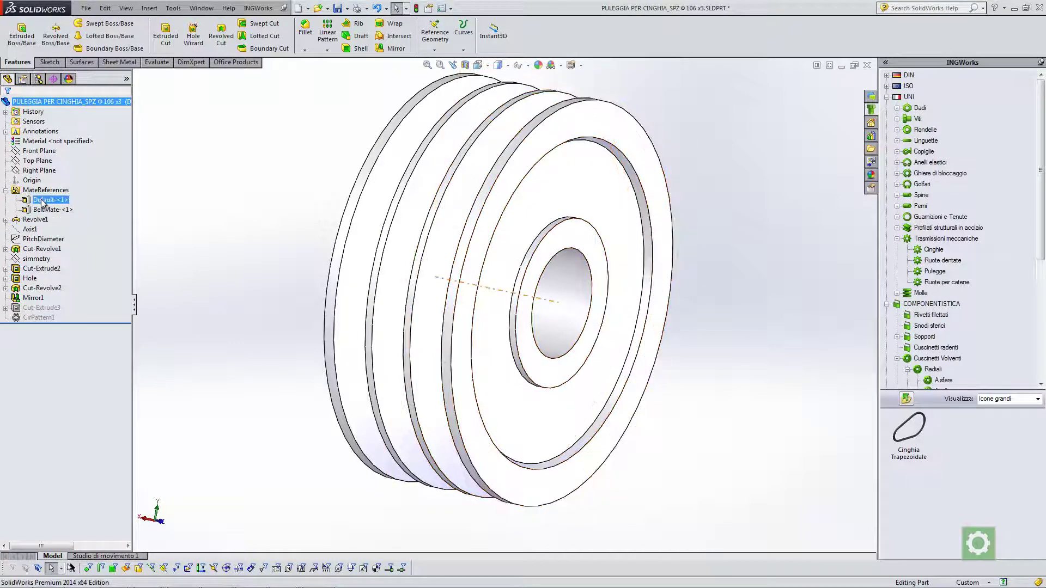
ctrl+click(46, 210)
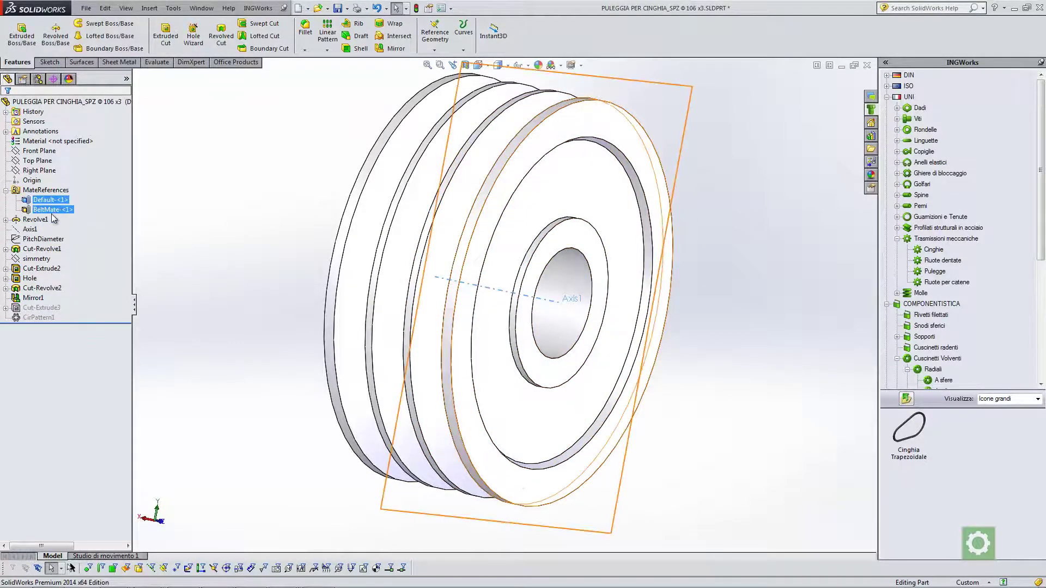
click(47, 210)
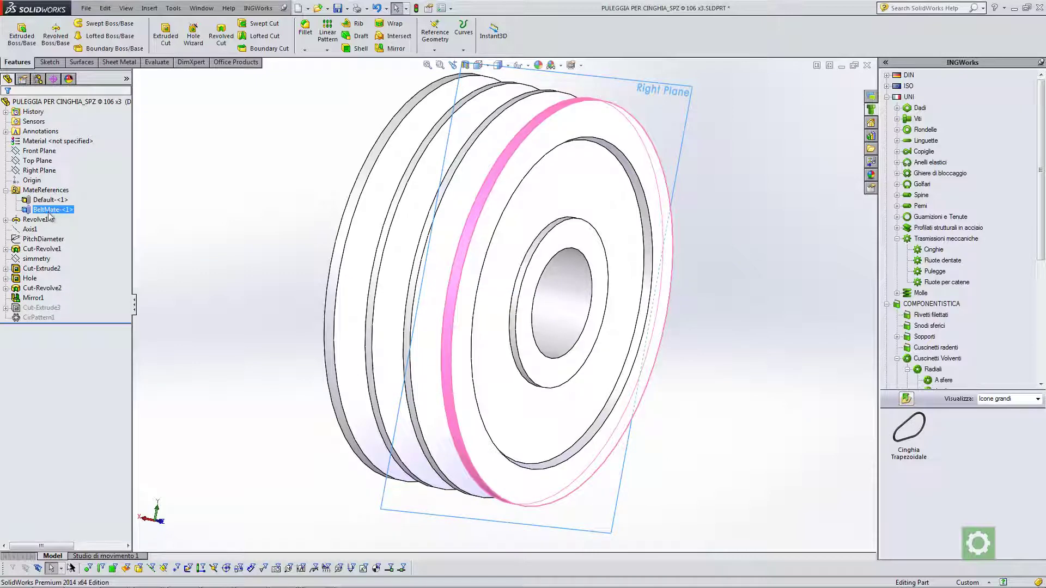
click(200, 222)
key(ctrl+Tab)
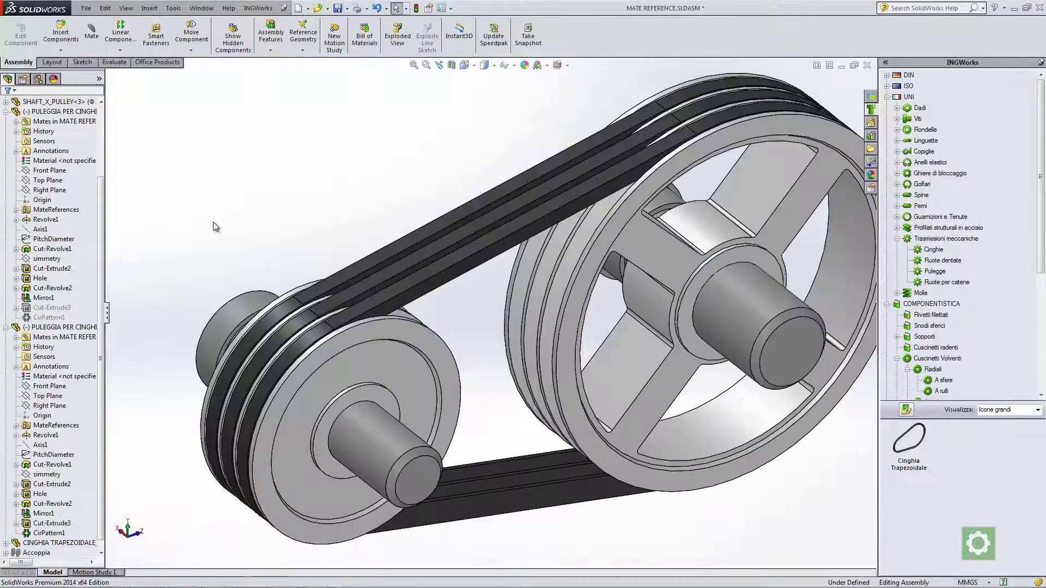
Step: Open the top belt as its own part, dismissing the read-only warning
click(400, 285)
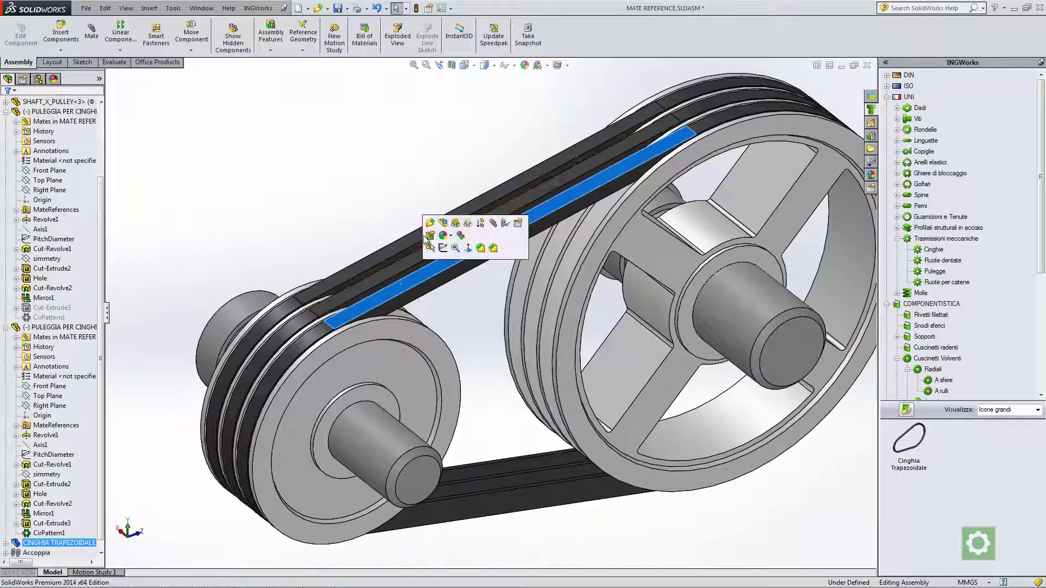
click(430, 235)
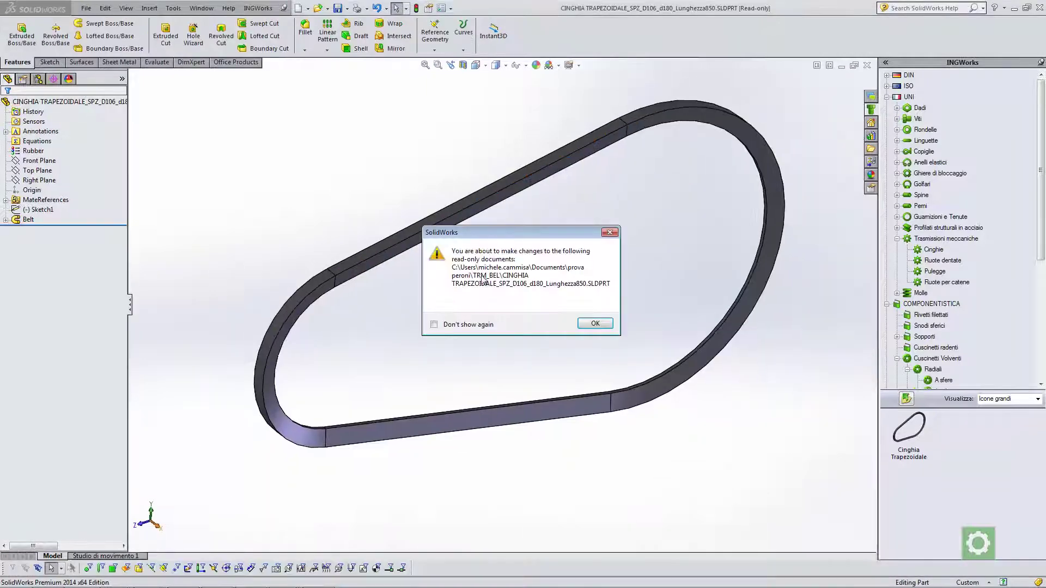
click(596, 323)
mouse_move(466, 303)
middle_down()
mouse_move(479, 299)
mouse_move(463, 293)
mouse_move(476, 281)
mouse_move(448, 285)
middle_up()
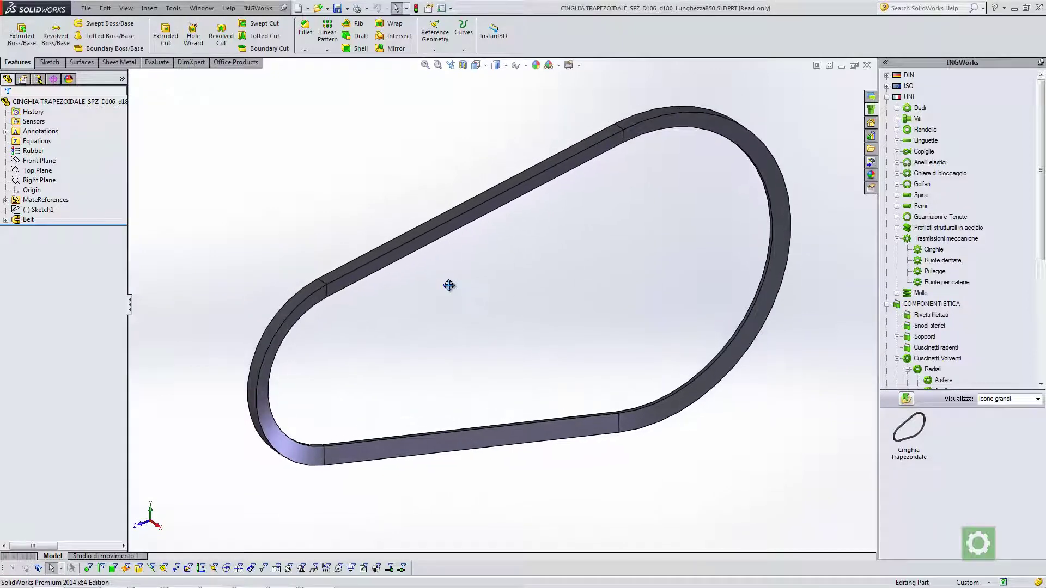
Step: Edit BeltMate-<1>, keeping Right Plane as primary and a concentric face as secondary reference
click(6, 200)
click(52, 210)
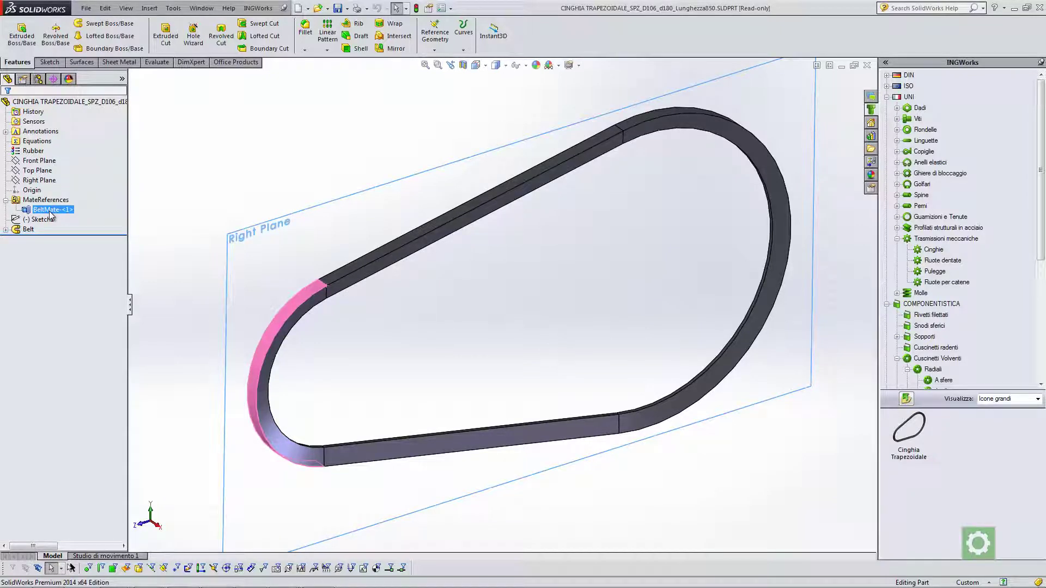
right_click(50, 213)
click(77, 218)
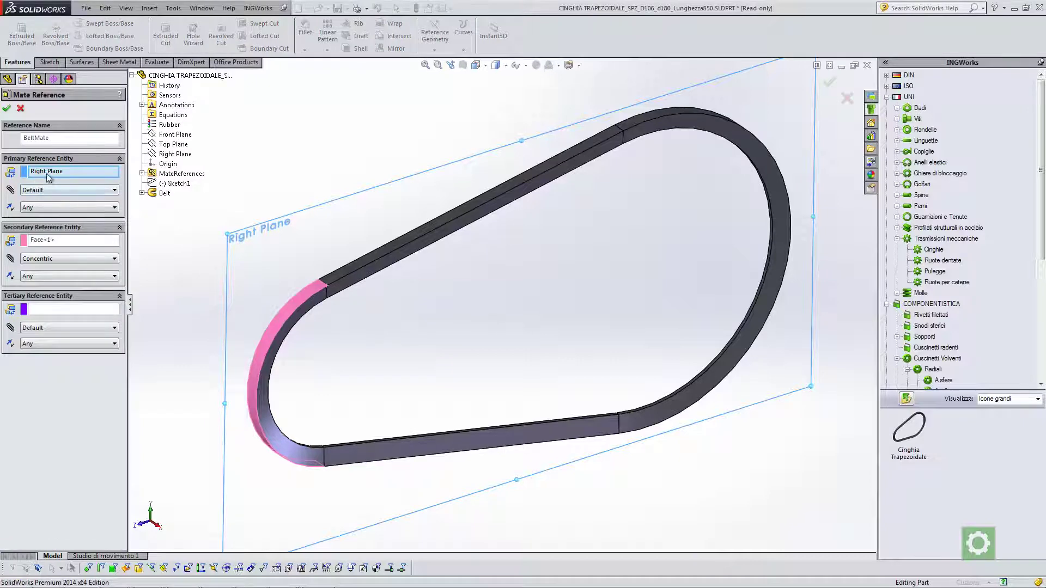
click(48, 178)
middle_drag(240, 267, 313, 242)
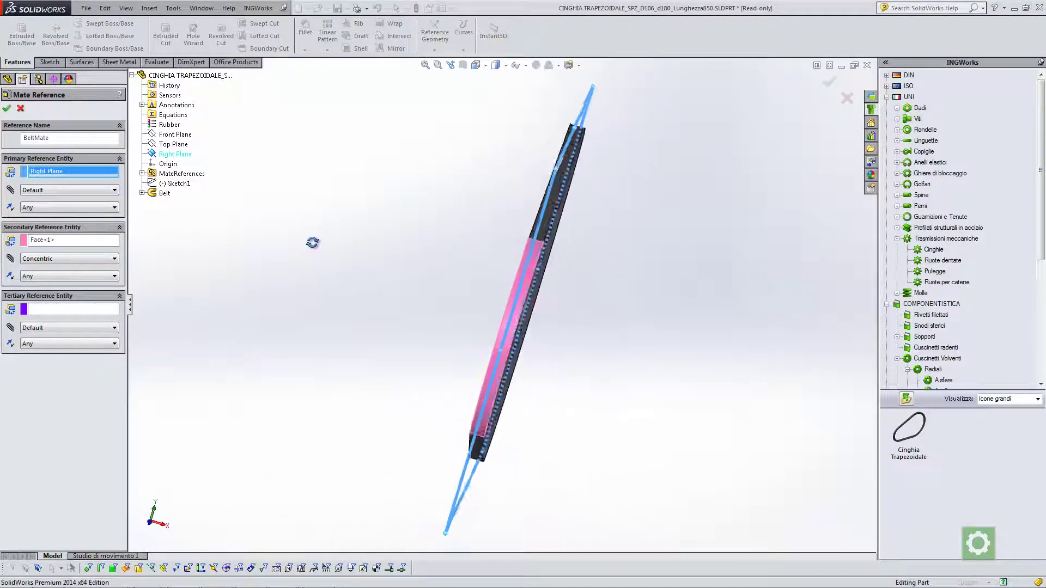
middle_drag(312, 243, 269, 241)
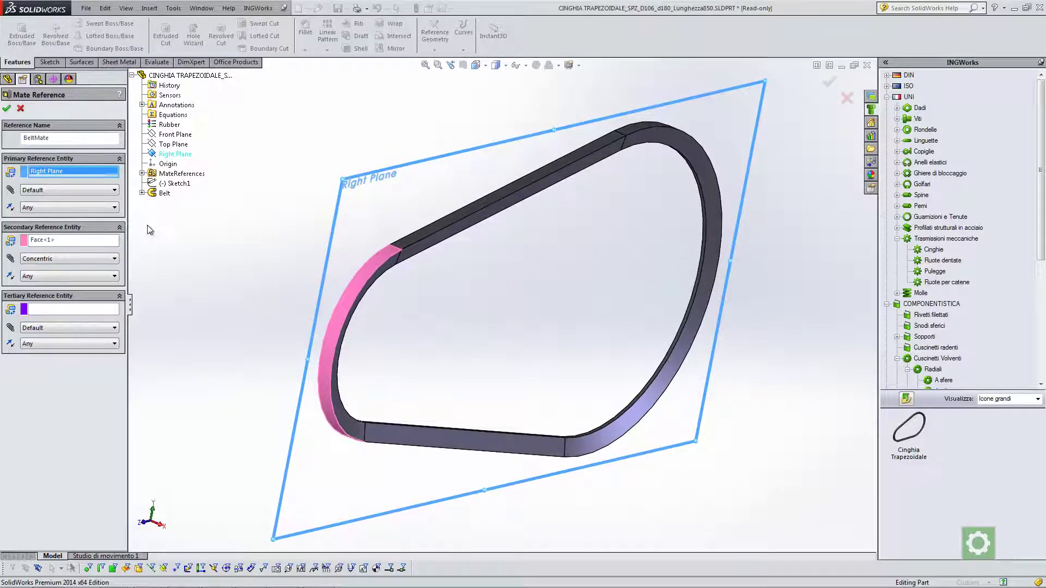
click(55, 244)
scroll(403, 267, down, 2)
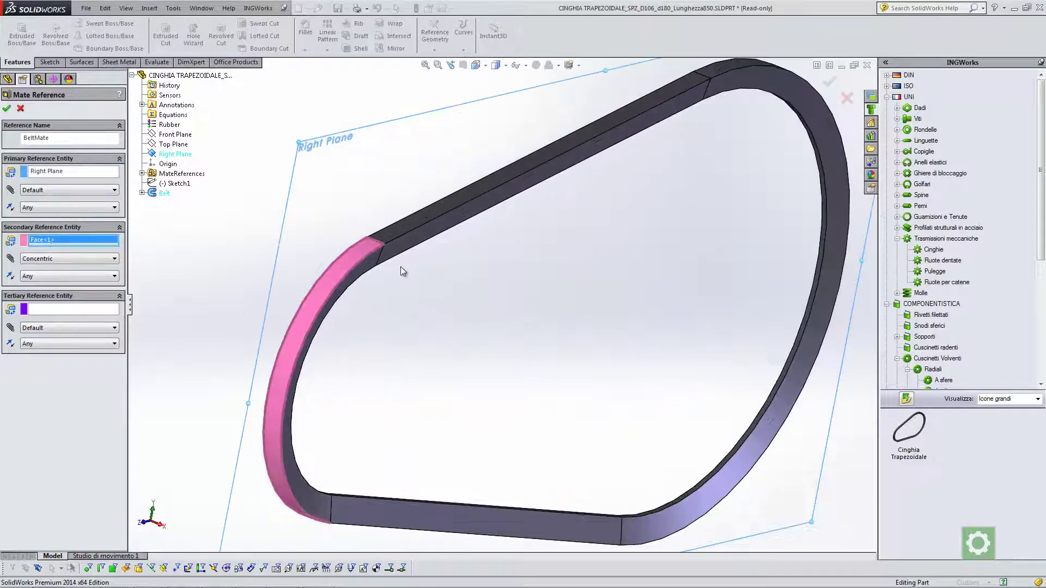
scroll(401, 267, down, 2)
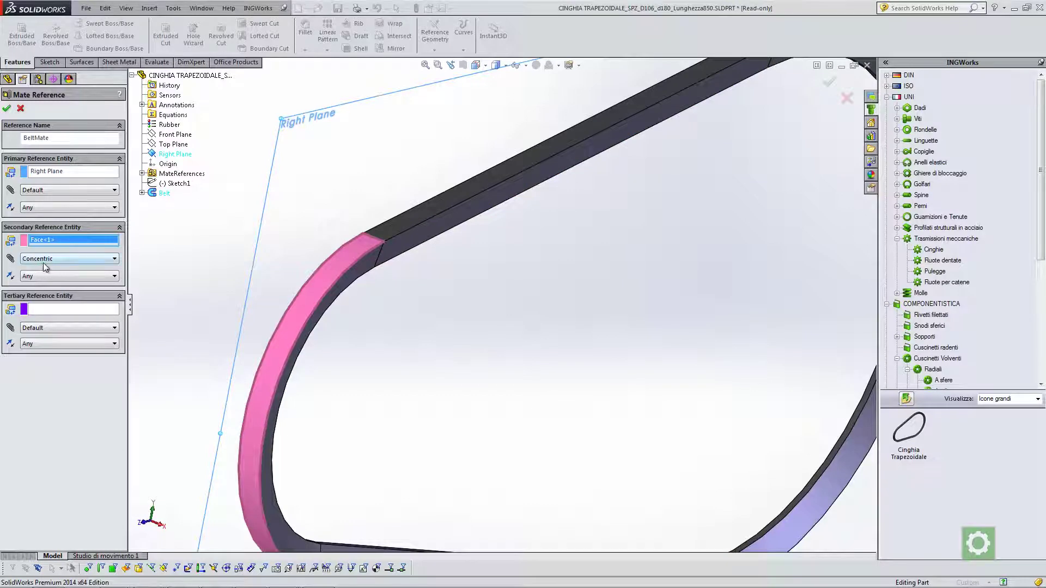
click(8, 109)
Step: Switch to MATE REFERENCE.SLDASM with Ctrl+Tab and reorient the view of the belt drive
key(ctrl+Tab)
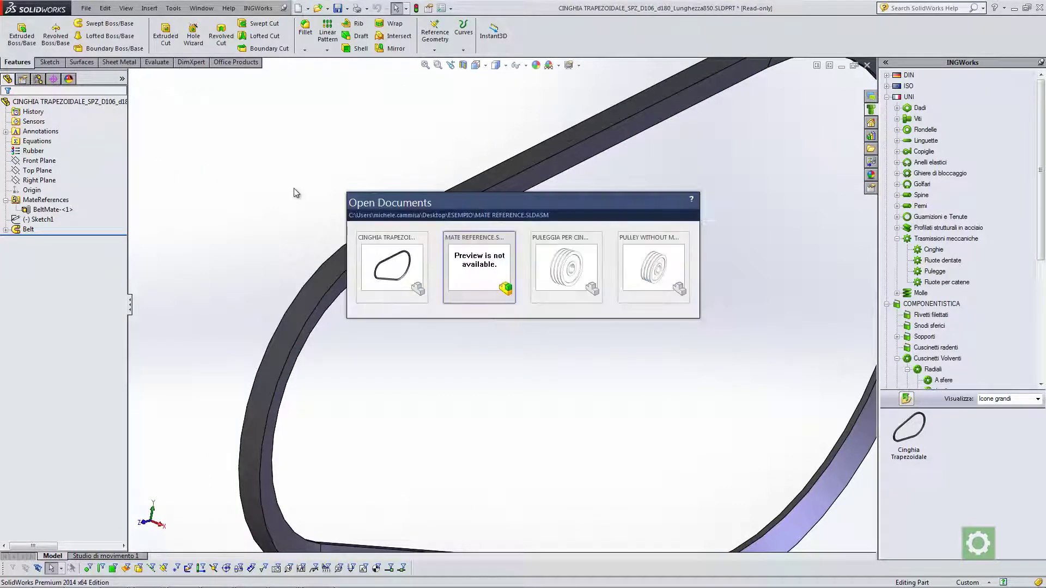
scroll(346, 229, up, 2)
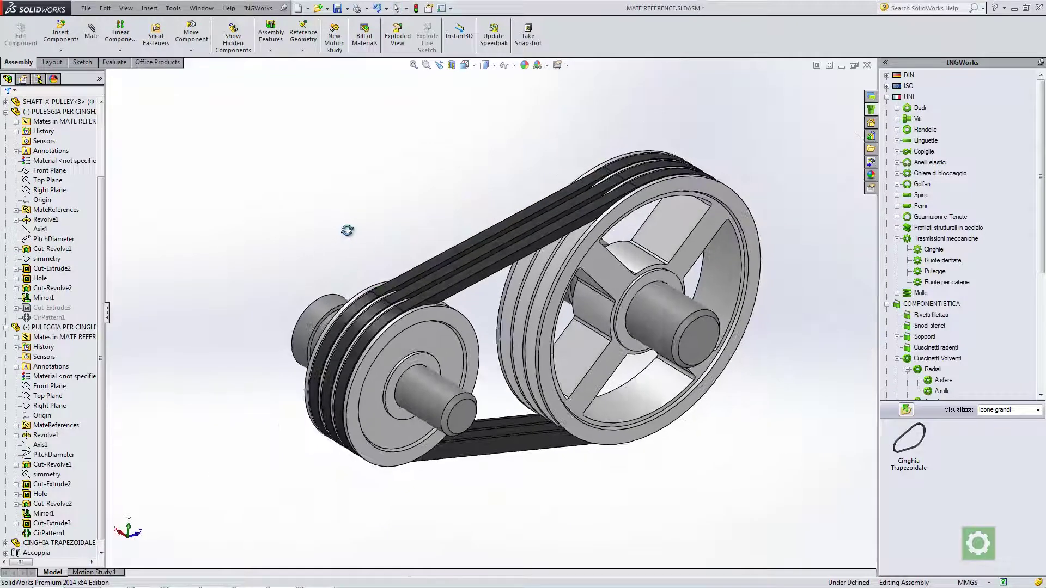
scroll(400, 327, up, 2)
scroll(430, 331, down, 1)
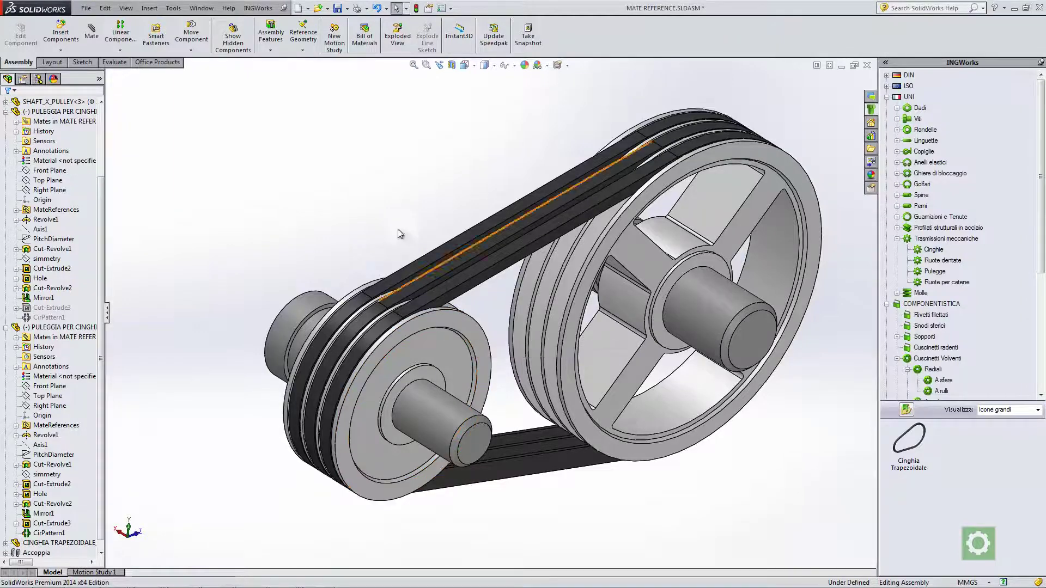
mouse_move(397, 233)
middle_down()
mouse_move(362, 201)
mouse_move(385, 202)
middle_up()
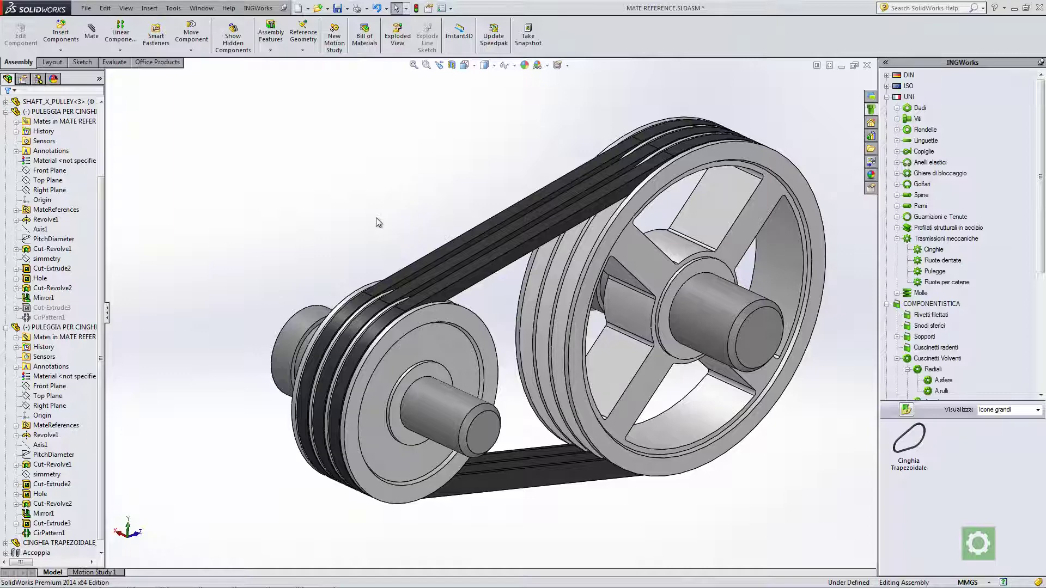
ctrl+middle_drag(401, 197, 390, 208)
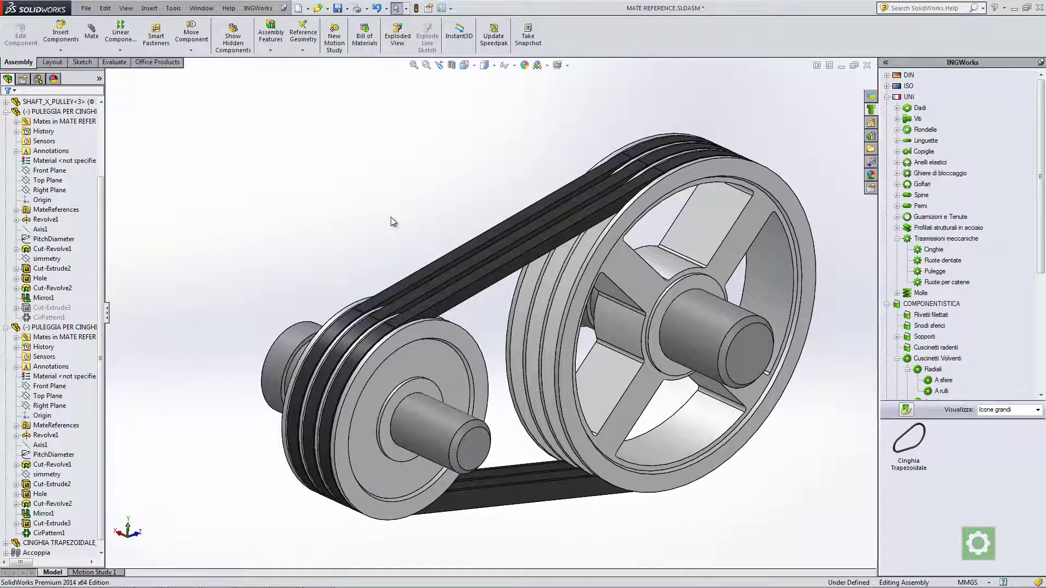
Step: Insert the PULLEY WITHOUT MATE REFERENCES part above the belt drive
click(63, 34)
click(48, 253)
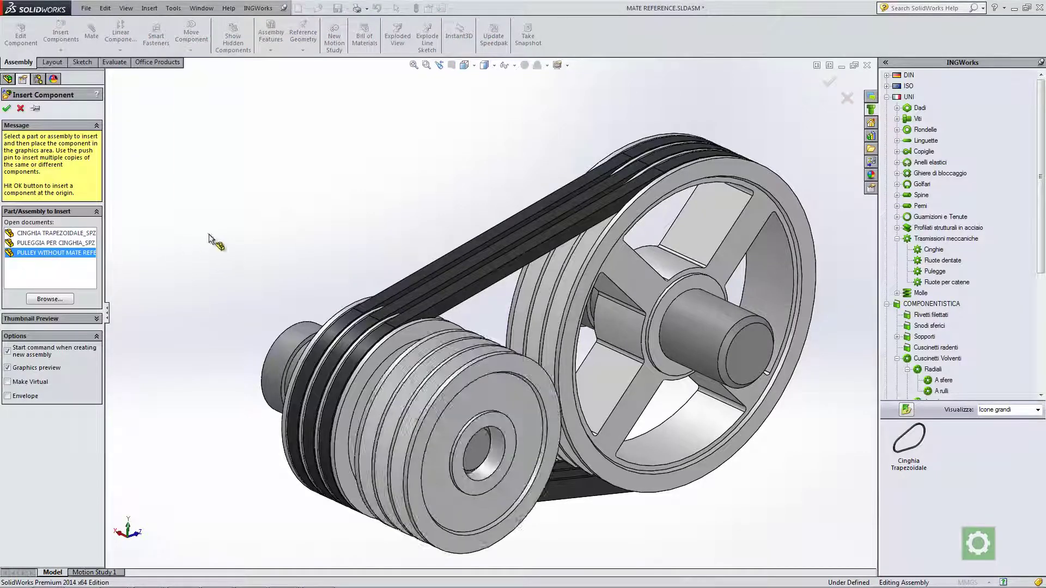
click(413, 196)
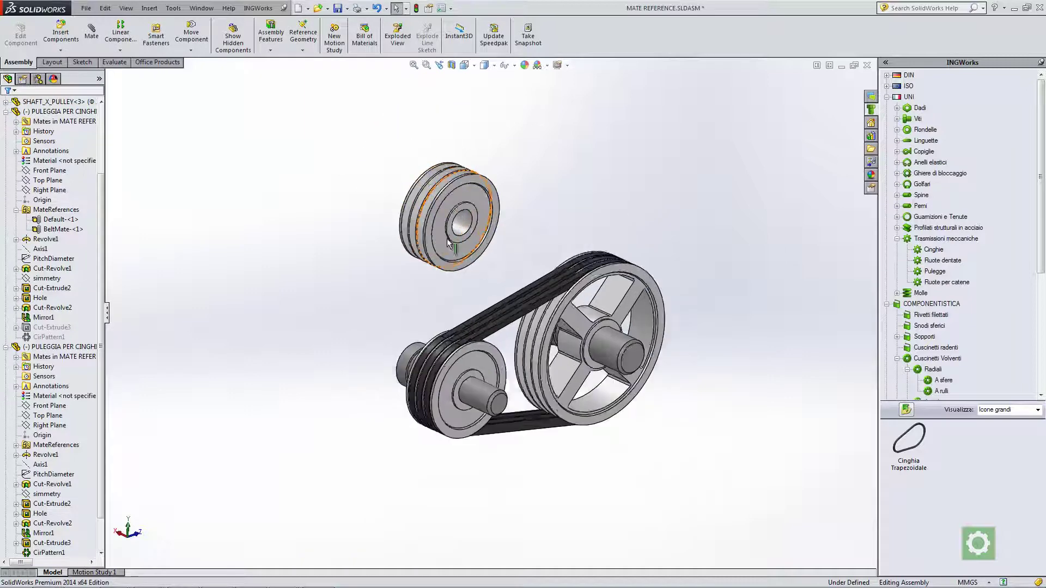
scroll(456, 232, up, 3)
scroll(457, 232, down, 2)
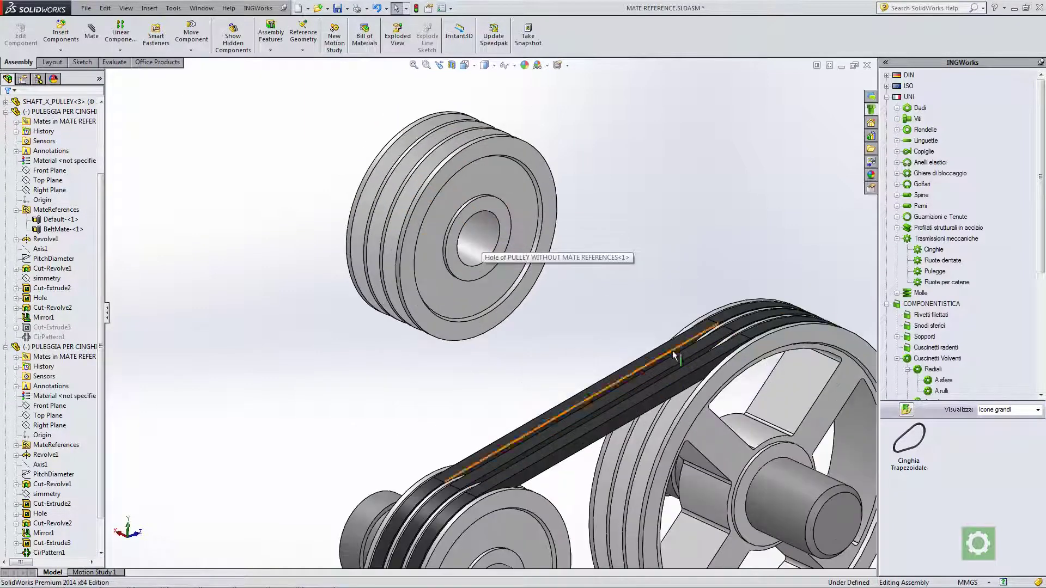
scroll(672, 351, up, 2)
Step: Drop a Cinghia Trapezoidale belt from the library onto the new upper pulley
mouse_move(898, 457)
mouse_down()
mouse_move(455, 210)
mouse_move(442, 222)
mouse_move(490, 227)
mouse_up()
scroll(510, 240, down, 3)
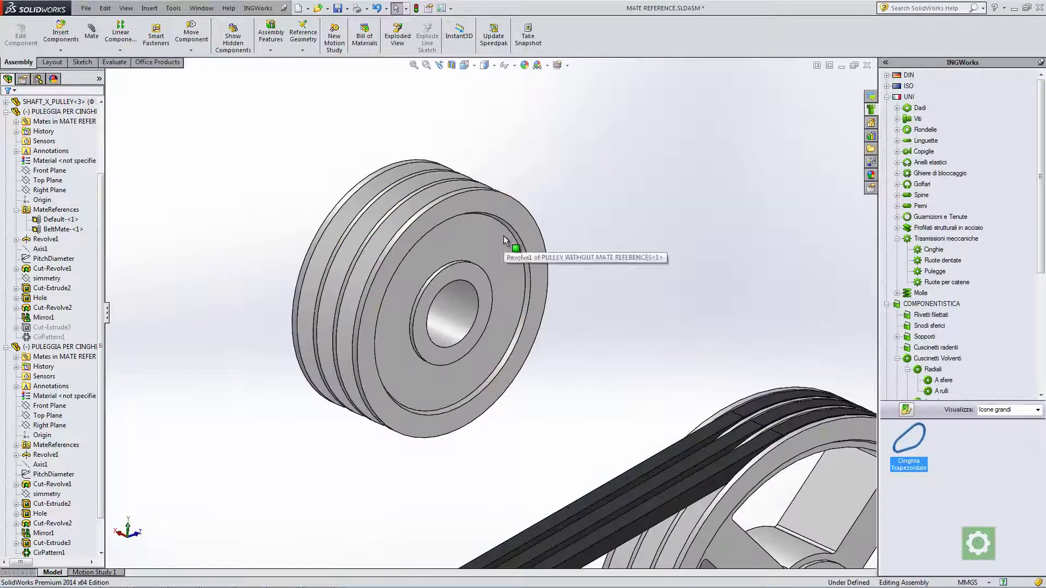
mouse_move(444, 233)
middle_down()
mouse_move(484, 227)
mouse_move(443, 248)
middle_up()
scroll(480, 249, up, 3)
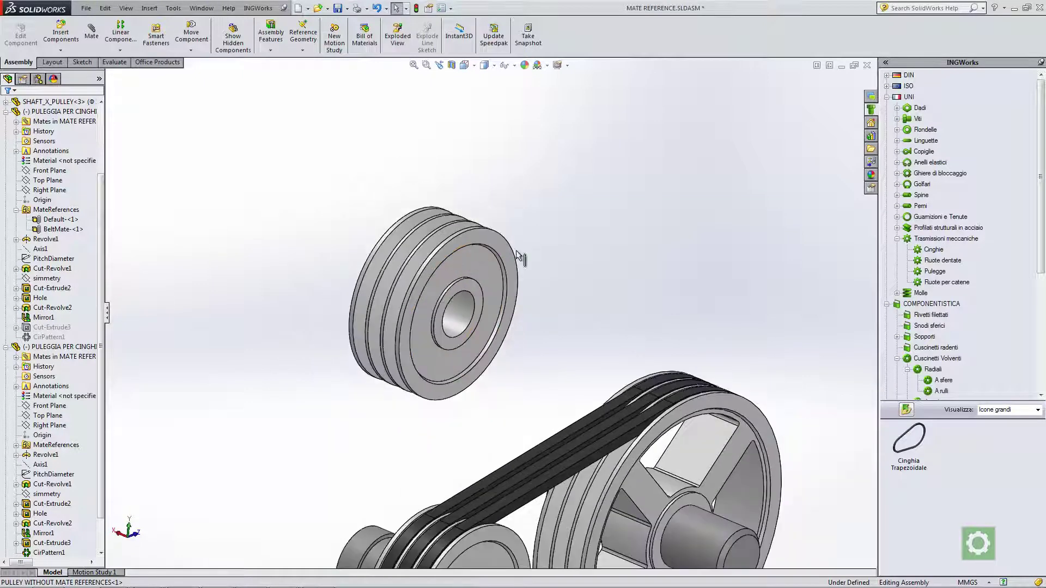
scroll(545, 316, down, 2)
scroll(537, 318, down, 2)
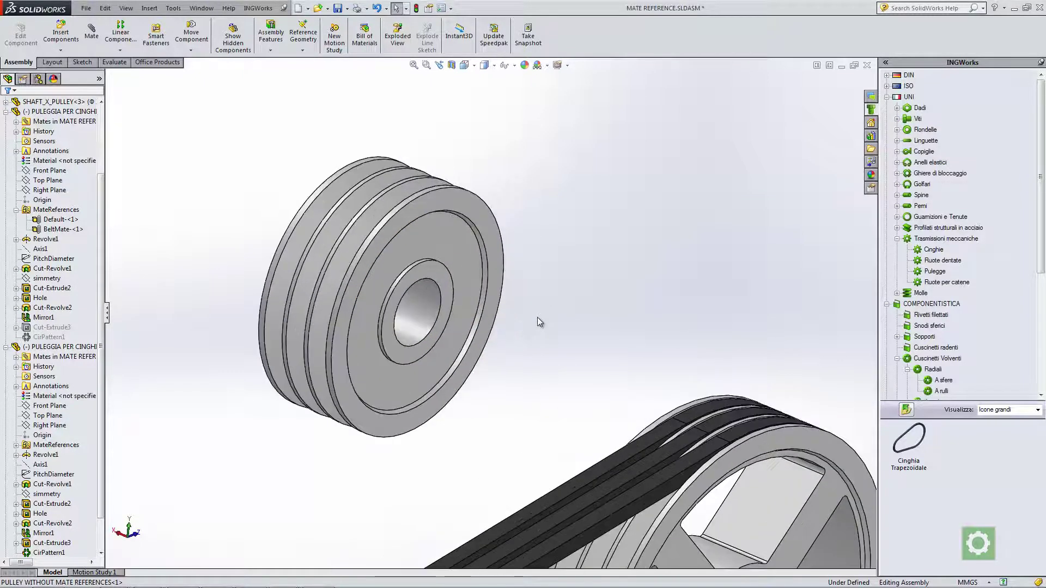
scroll(530, 324, up, 3)
scroll(525, 325, down, 2)
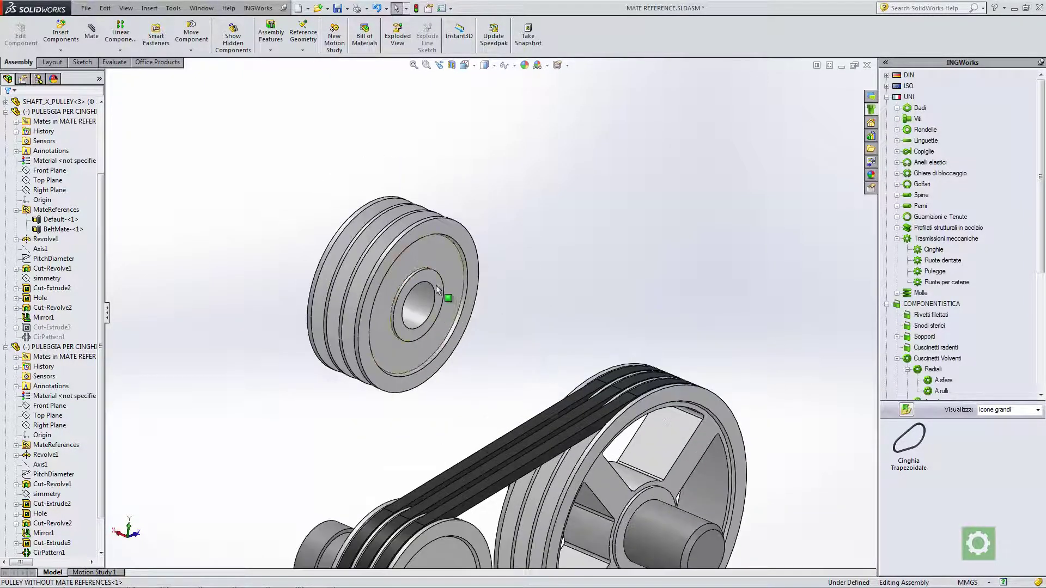
scroll(435, 251, down, 2)
Step: Open the new pulley as its own part and start a Mate Reference
click(436, 251)
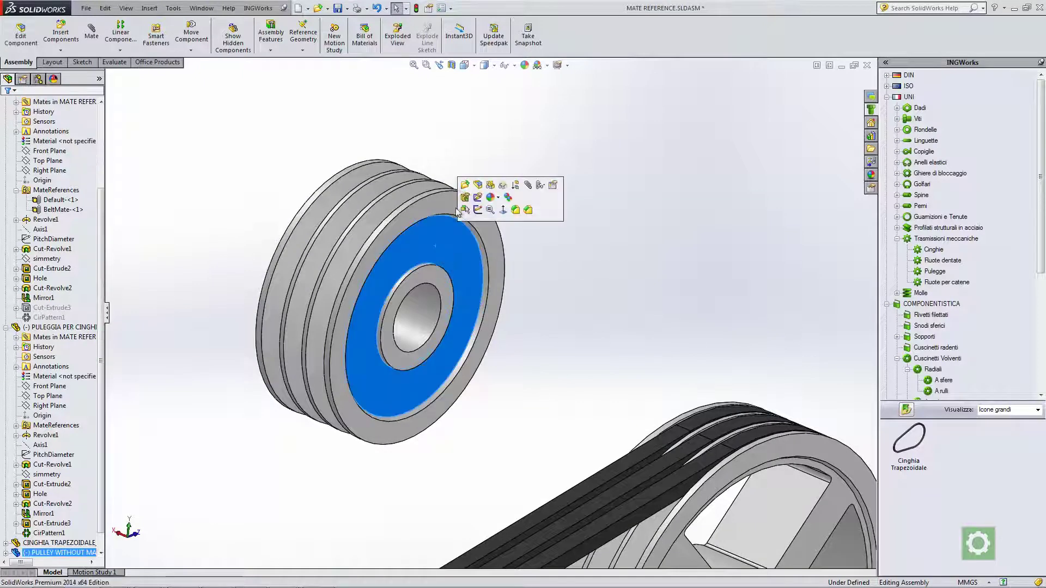
click(465, 185)
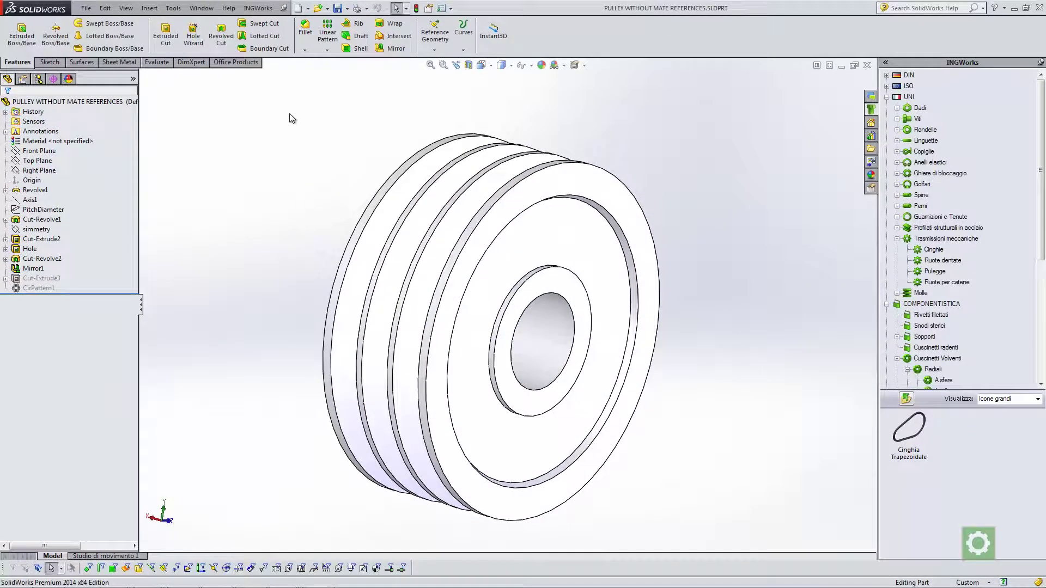
click(437, 50)
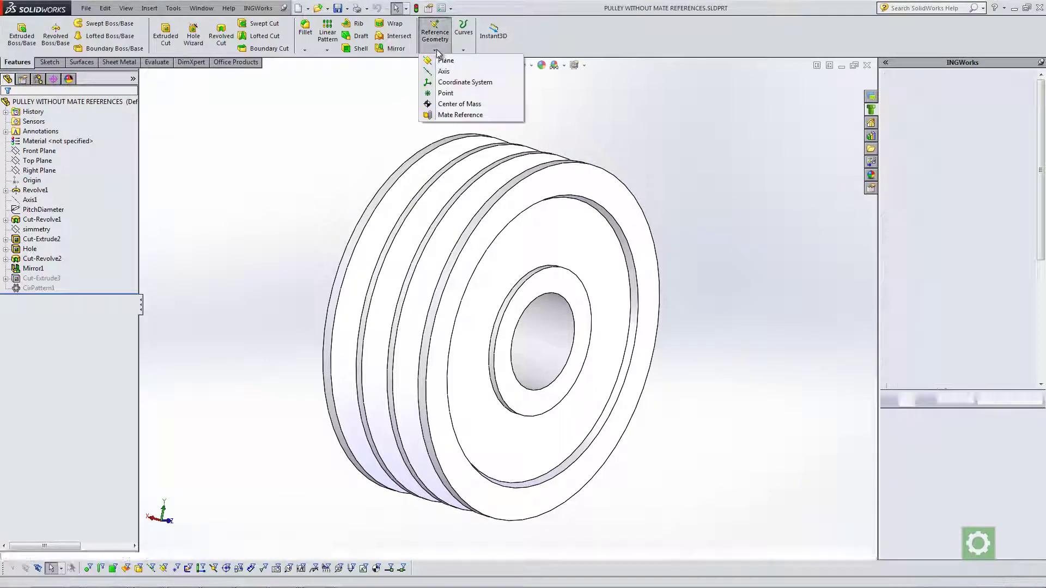
click(441, 116)
Step: Name the mate reference BeltMate
middle_drag(334, 173, 346, 168)
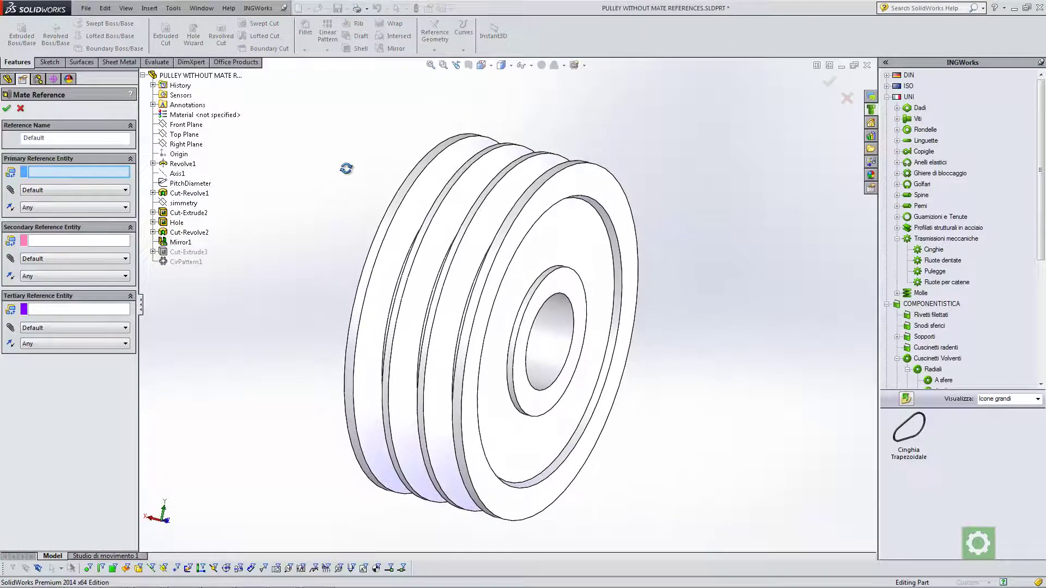
drag(55, 139, 15, 139)
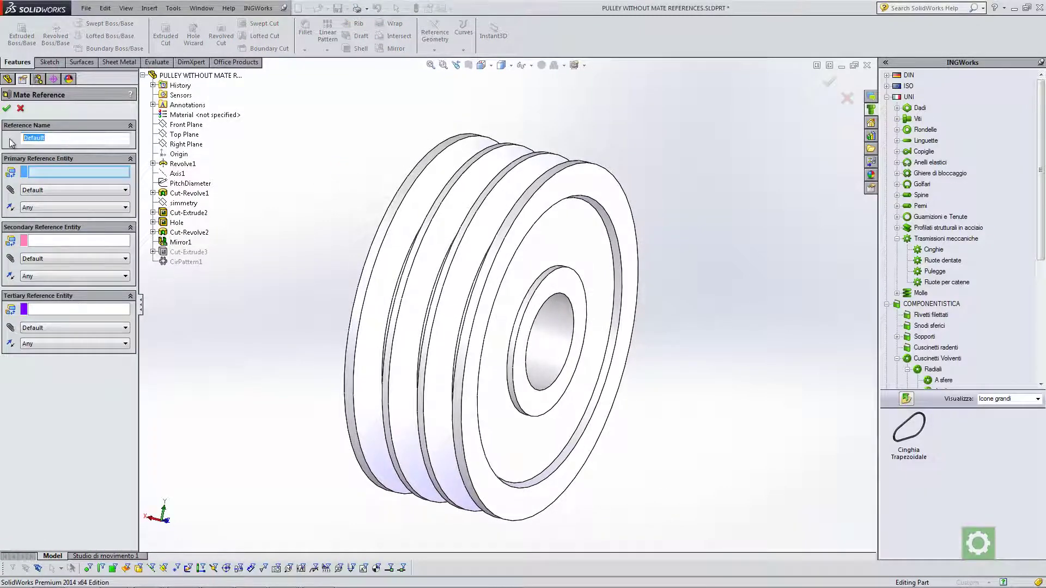
text(Be)
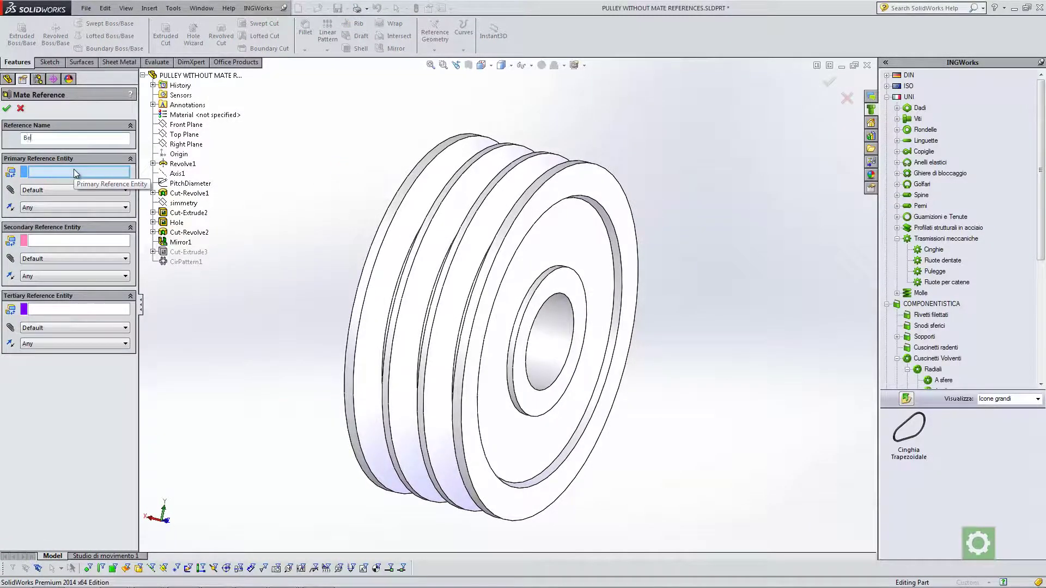
text(ltMate)
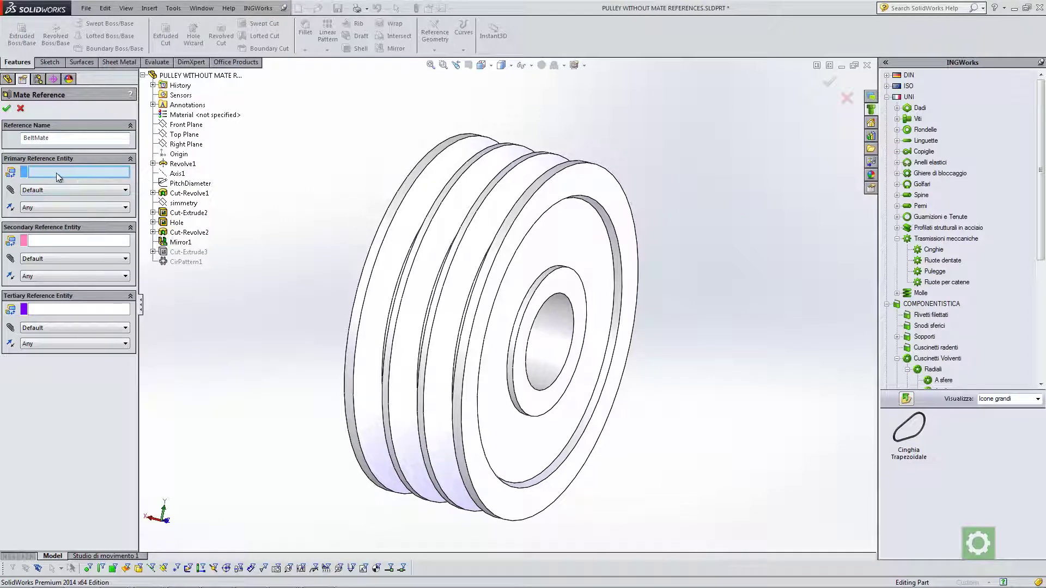
click(56, 172)
drag(54, 140, 9, 139)
double_click(41, 140)
click(47, 172)
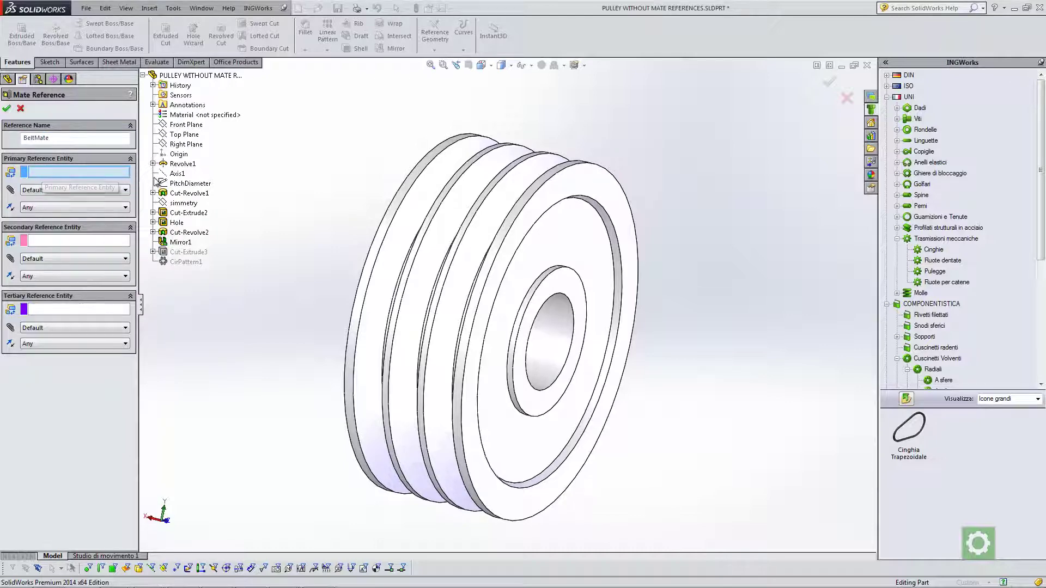
Step: Set Right Plane as the Coincident primary reference
click(182, 149)
mouse_move(325, 220)
middle_down()
mouse_move(378, 213)
mouse_move(362, 222)
middle_up()
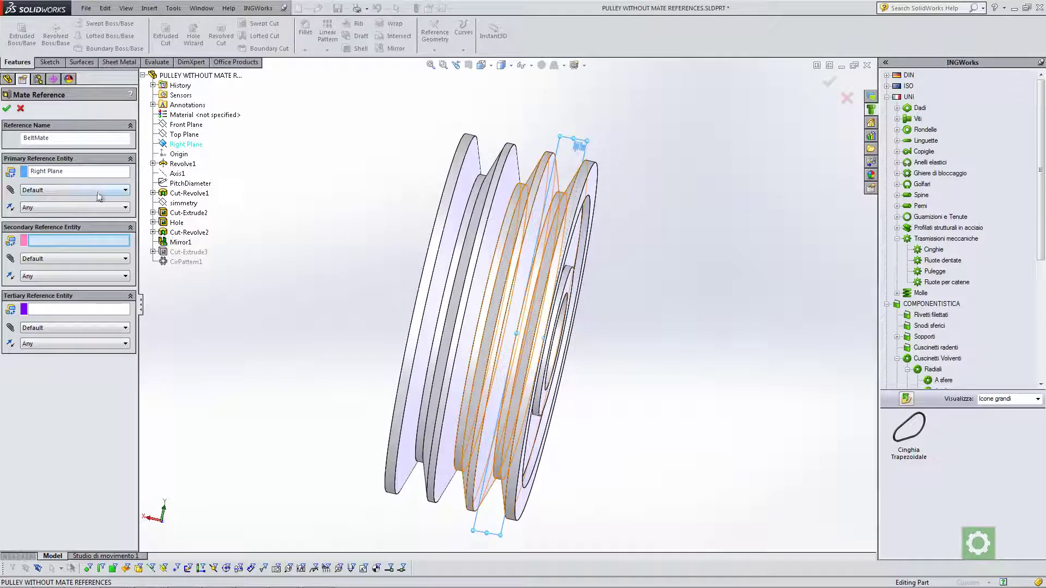
click(62, 191)
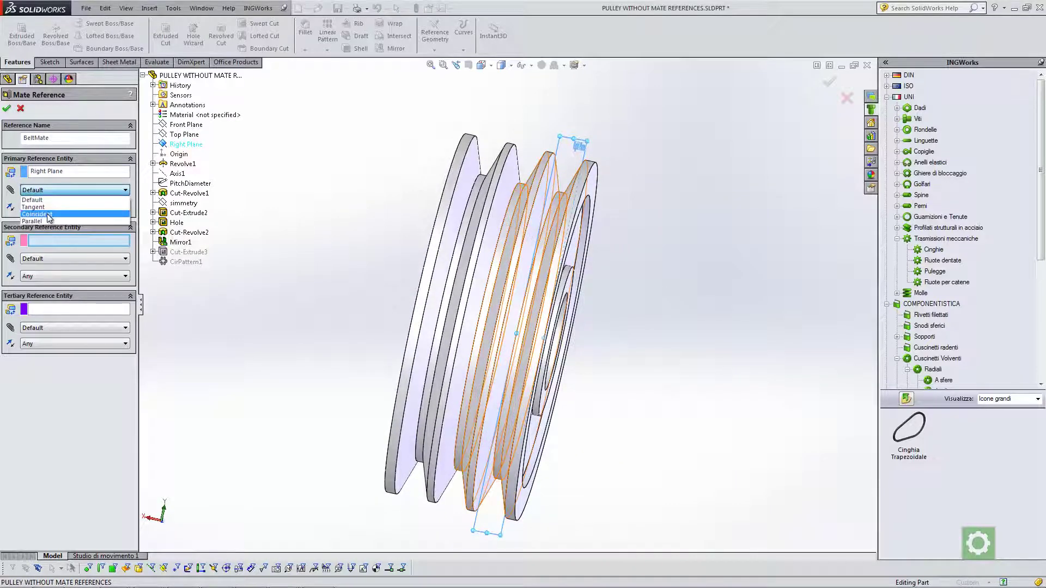
click(49, 215)
middle_drag(358, 251, 462, 252)
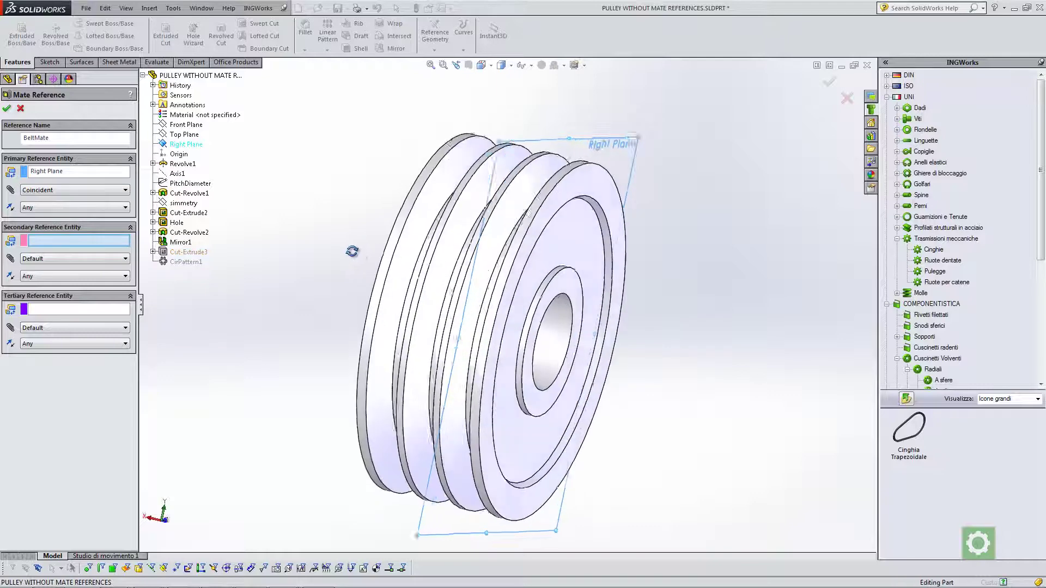
scroll(462, 252, down, 3)
scroll(513, 207, down, 2)
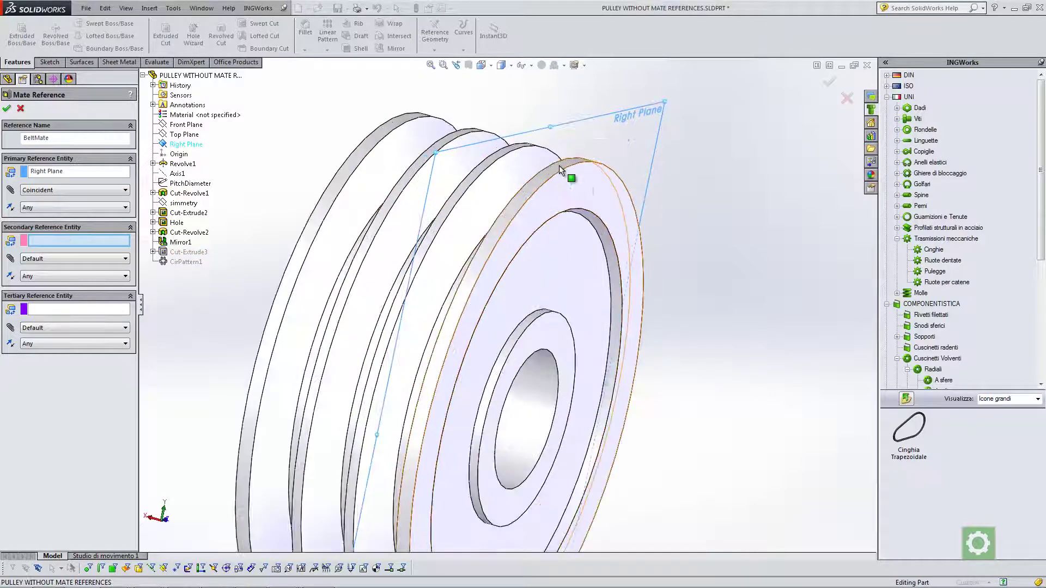
Step: Add the pulley rim face as a Concentric secondary reference and confirm BeltMate
click(558, 174)
click(76, 259)
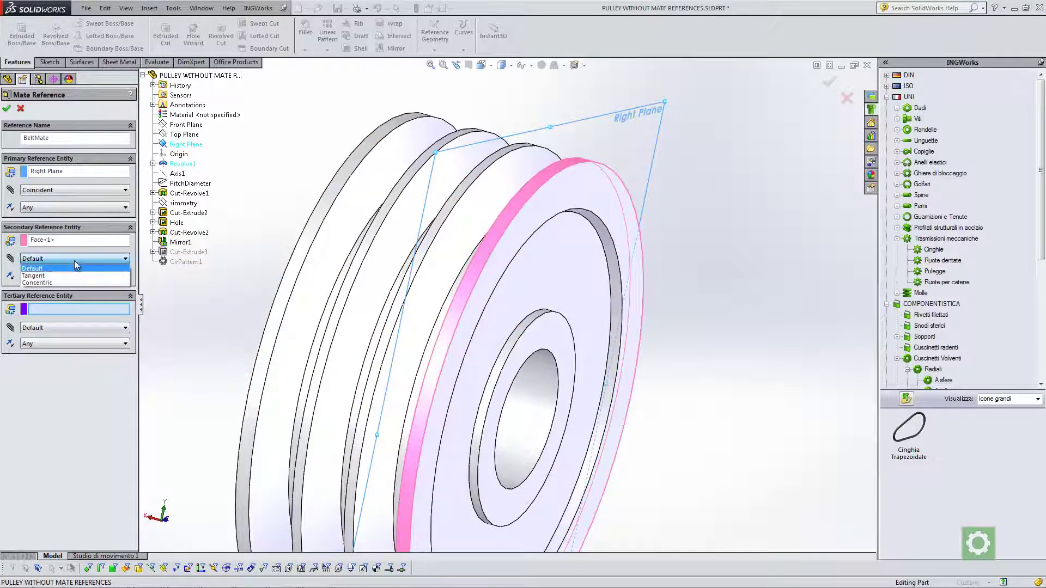
click(63, 283)
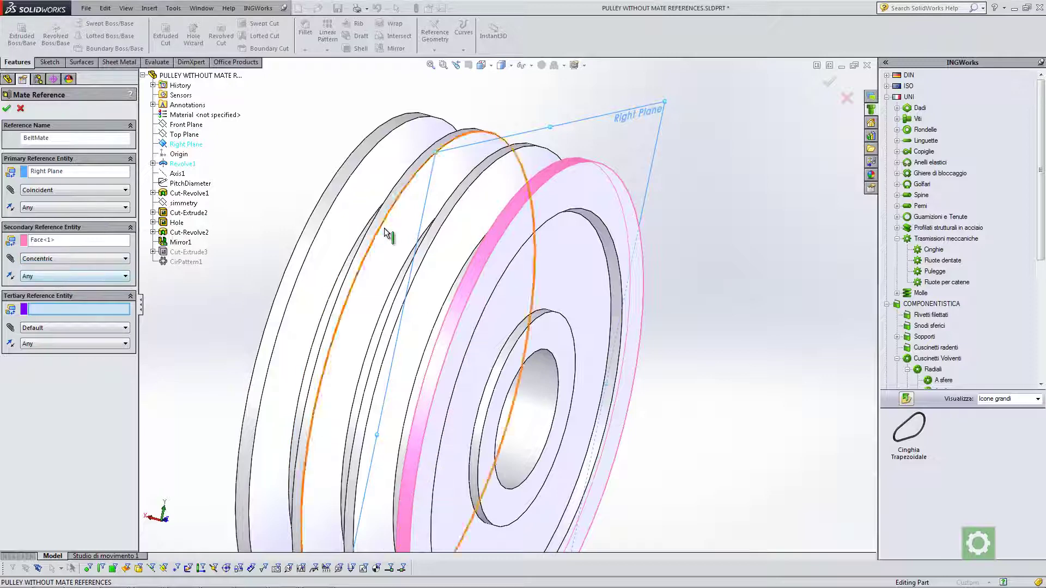
scroll(384, 227, up, 3)
scroll(500, 323, down, 2)
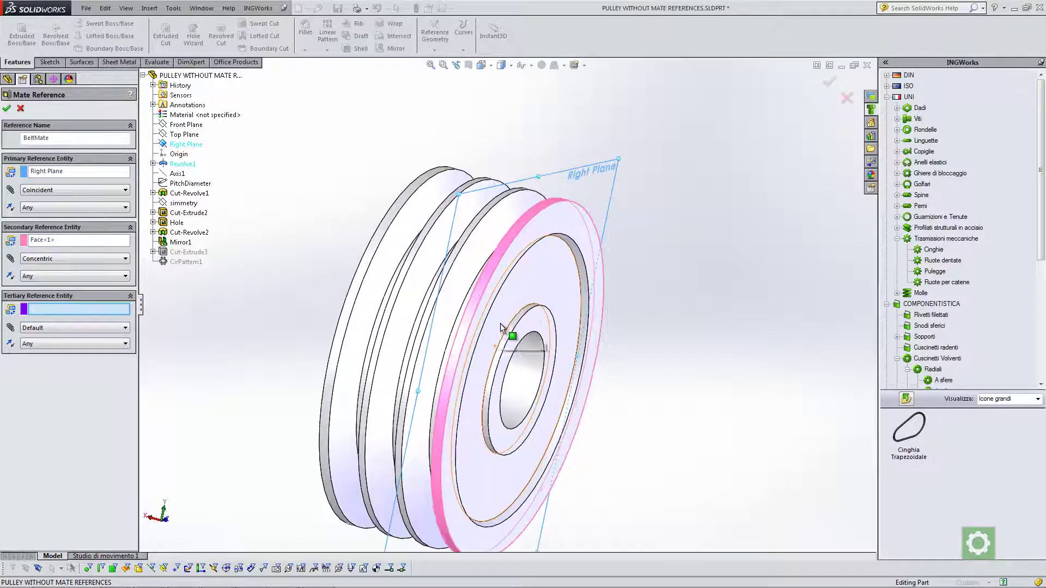
scroll(497, 301, down, 2)
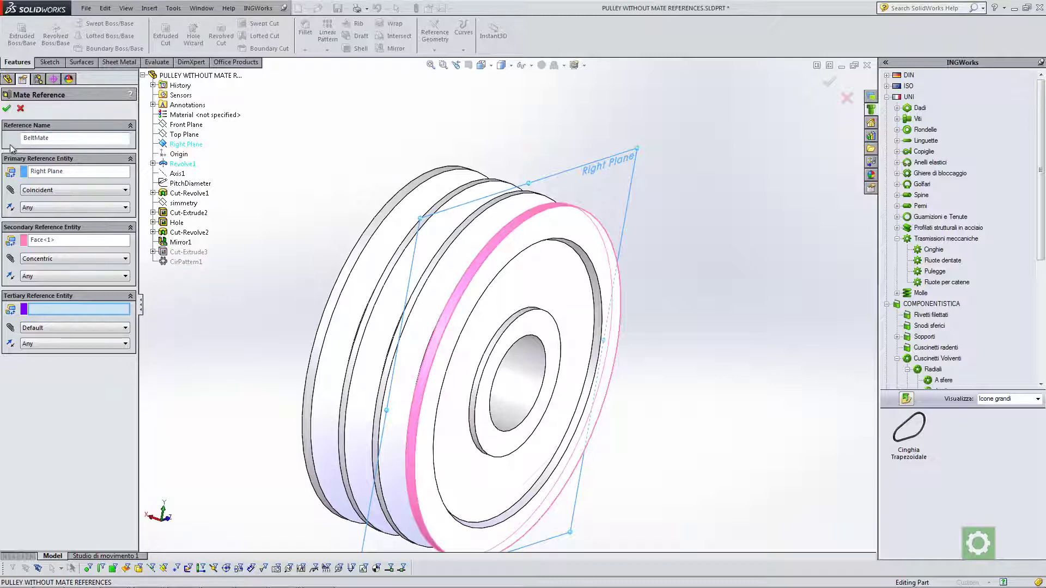
click(59, 174)
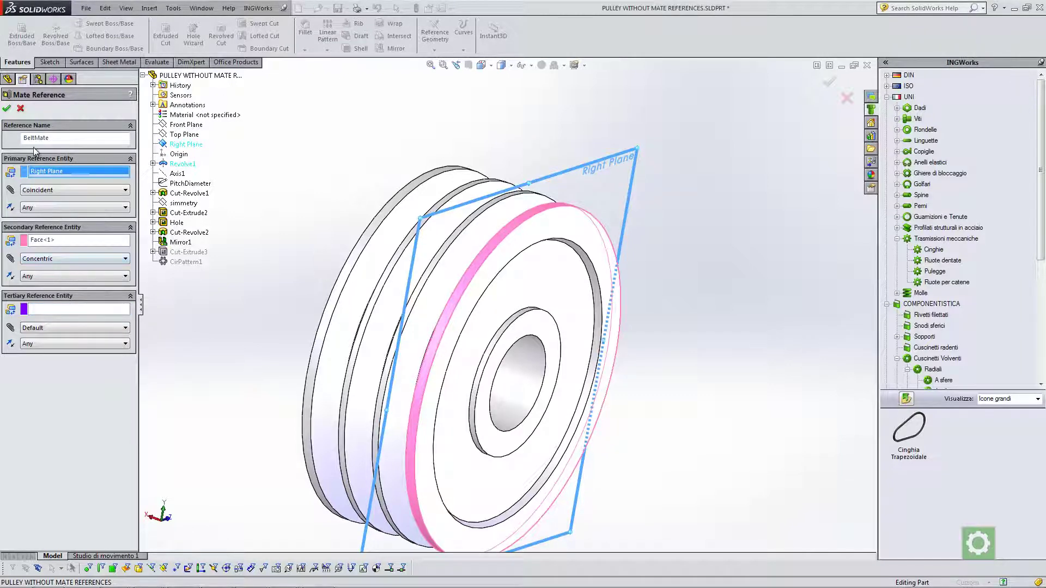
click(7, 109)
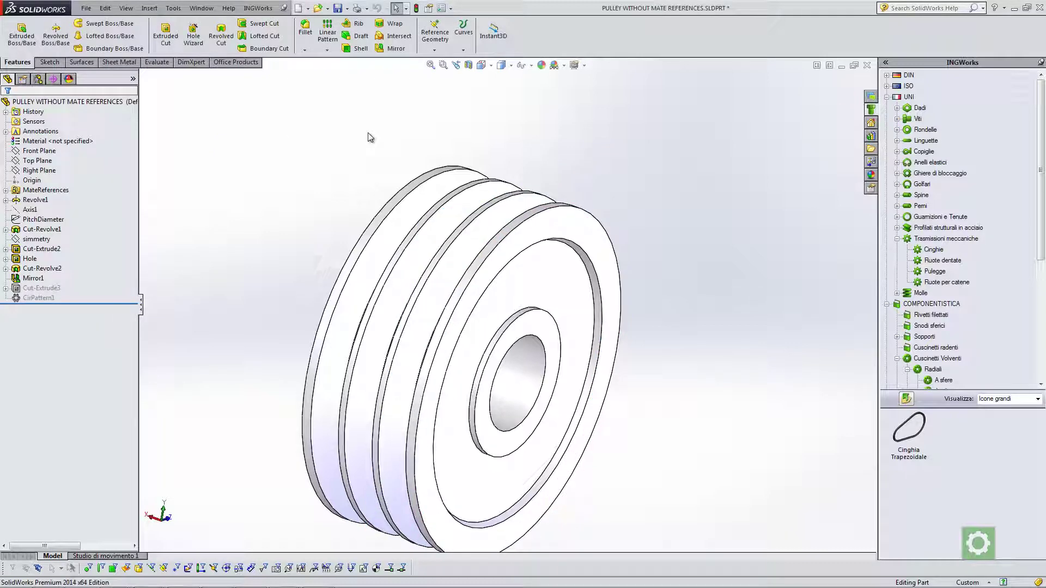
Step: Save the pulley part and add a V-belt with 106 and 250 mm pulley diameters
click(337, 8)
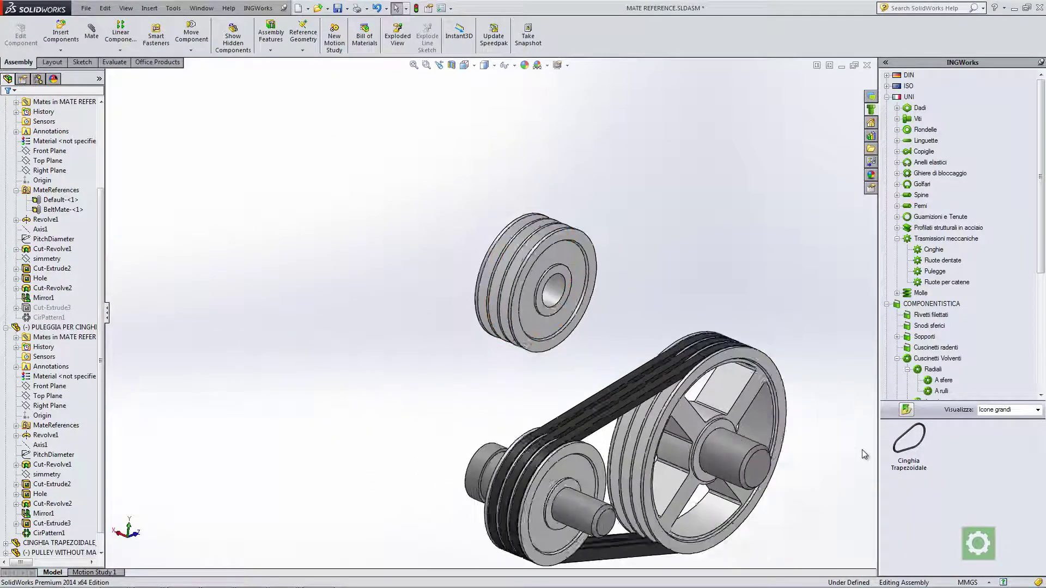
drag(909, 439, 496, 266)
scroll(584, 218, down, 5)
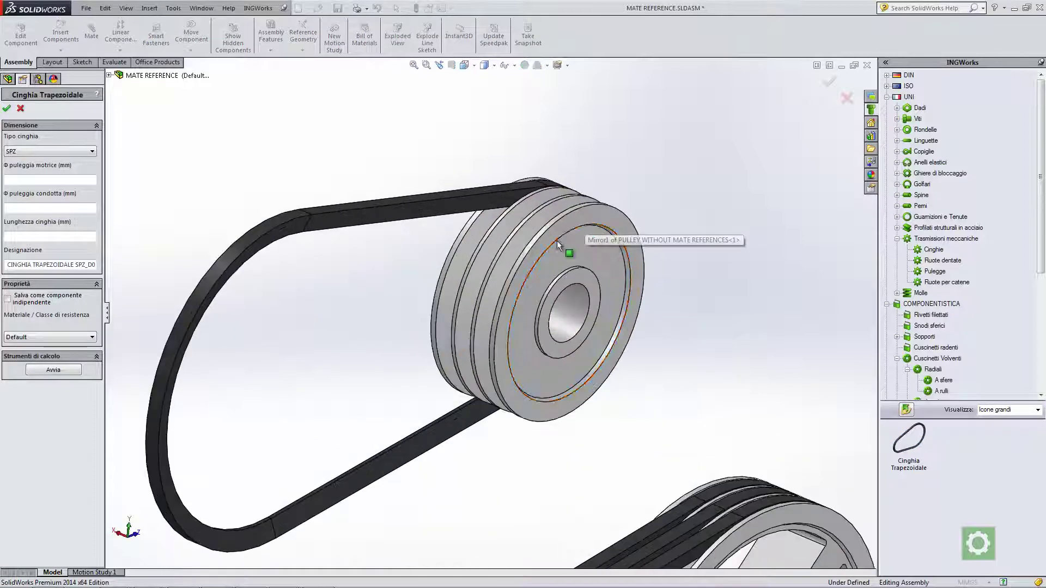
scroll(554, 263, up, 2)
scroll(557, 273, up, 1)
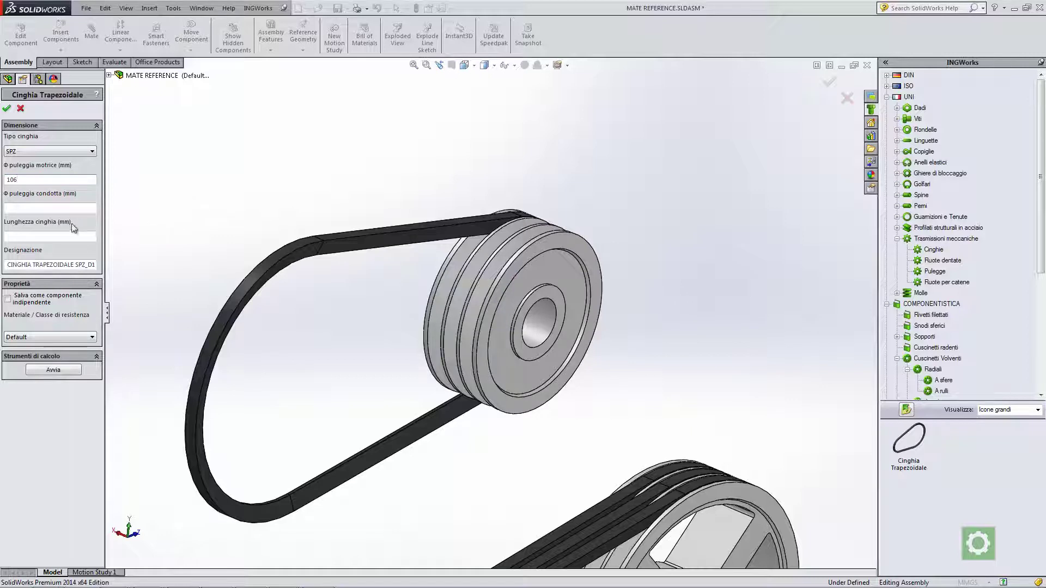
click(57, 209)
key(Return)
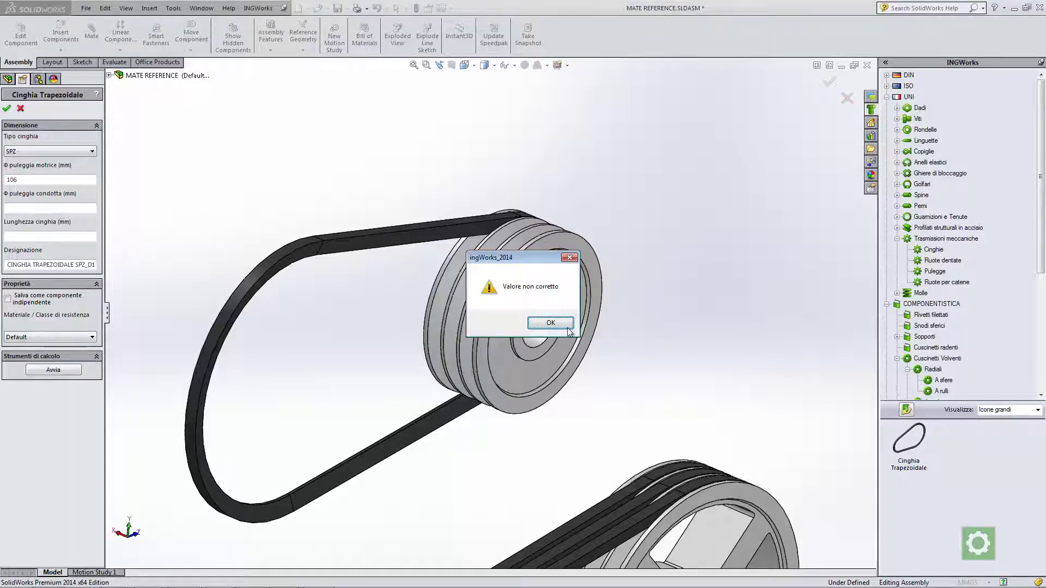
click(568, 328)
text(1650)
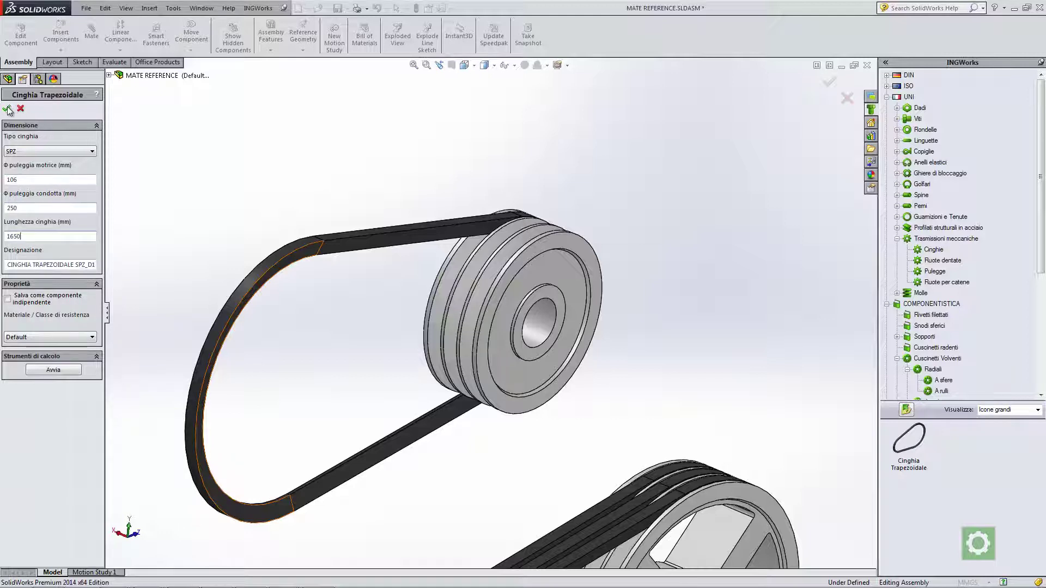
click(7, 107)
Step: Move the upper pulley and its belt up and to the right
scroll(427, 316, down, 3)
scroll(429, 329, down, 3)
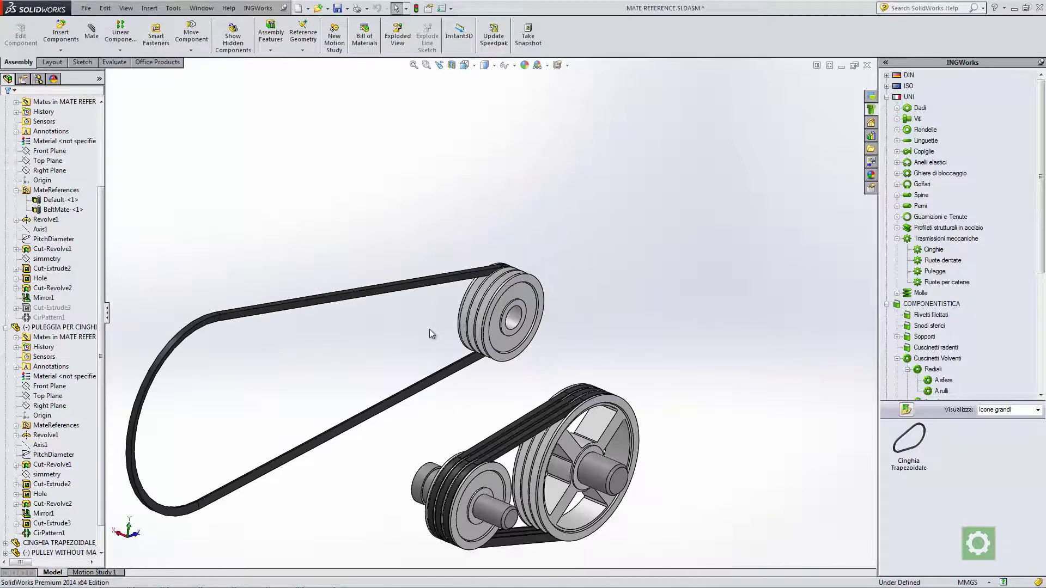
drag(326, 302, 406, 209)
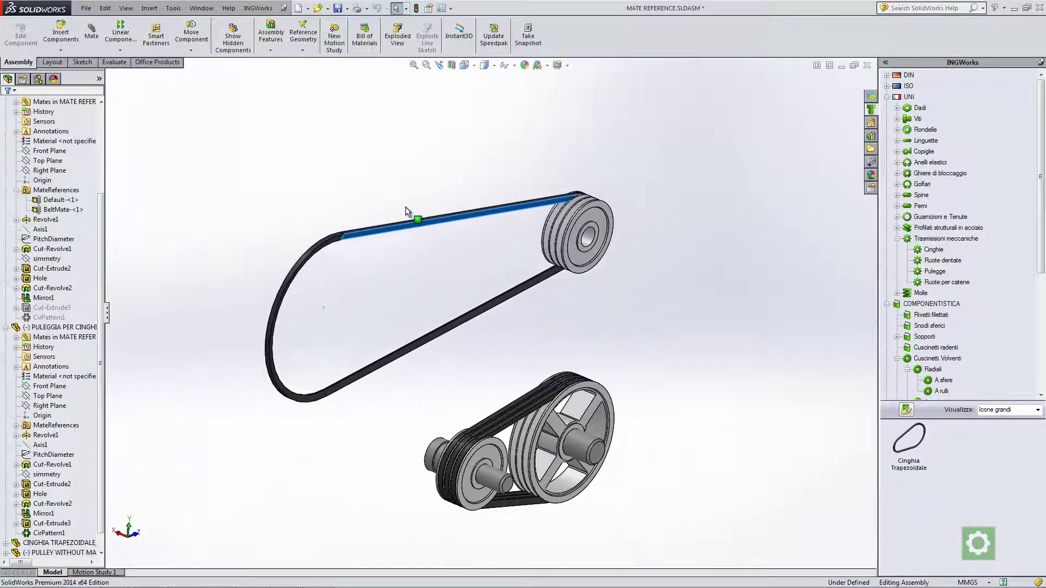
click(674, 314)
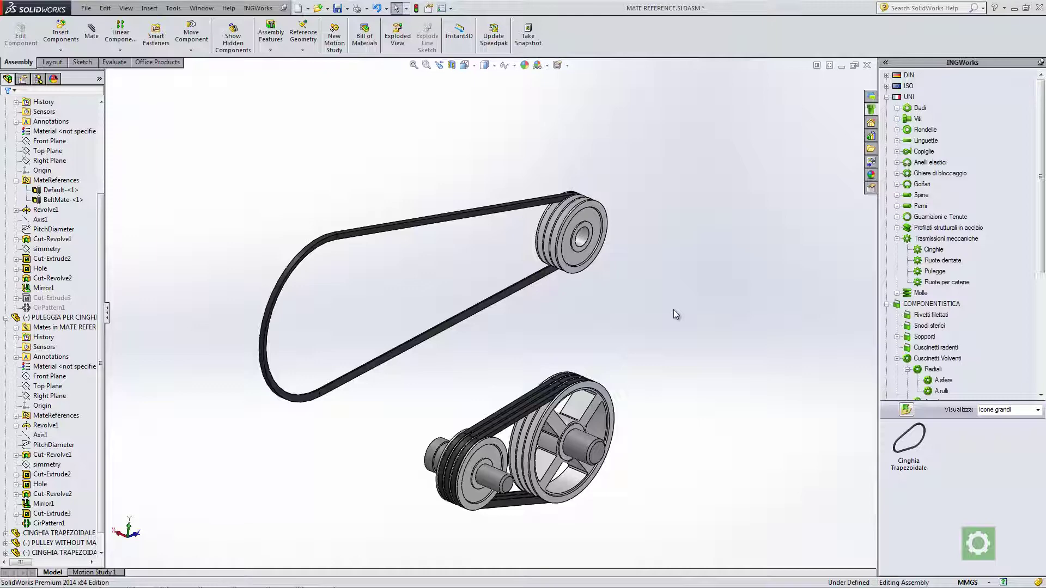
Step: Centre the view on the lower belt drive and select the small pulley
scroll(611, 313, down, 3)
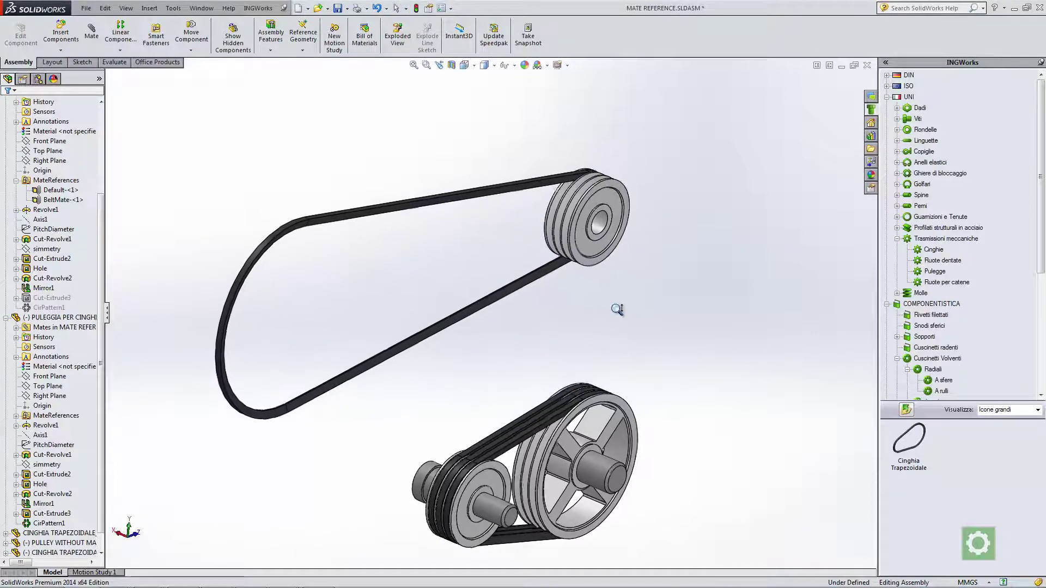
mouse_move(602, 338)
ctrl+middle_down()
mouse_move(561, 301)
mouse_move(572, 284)
ctrl+middle_up()
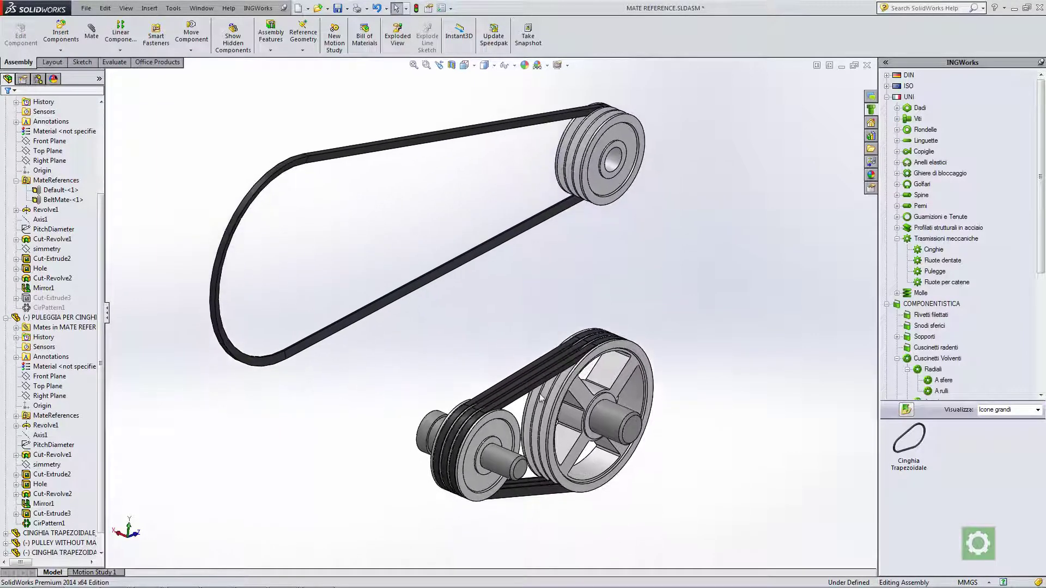
scroll(502, 454, down, 2)
scroll(501, 453, down, 3)
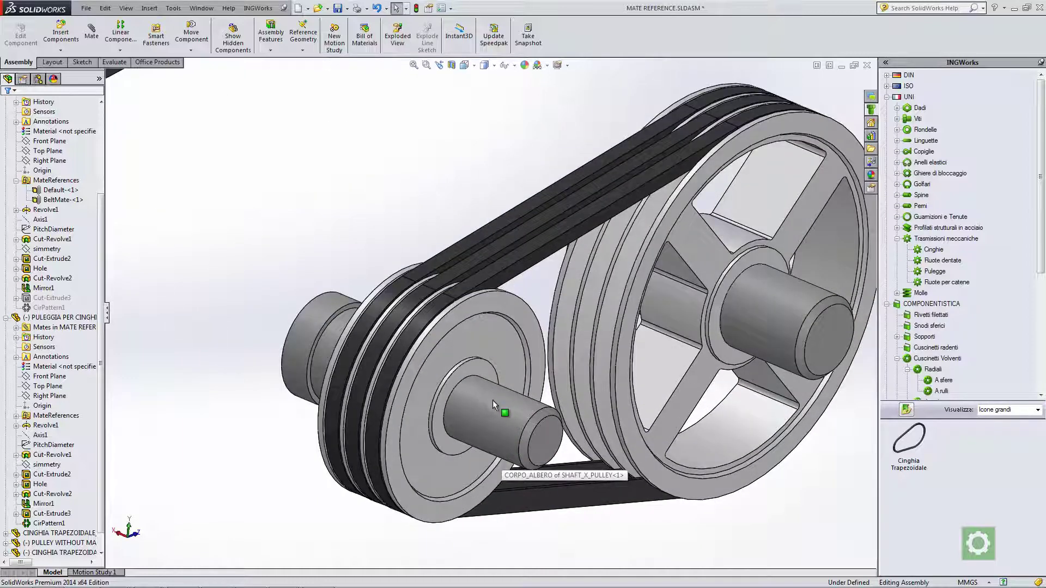
scroll(498, 415, up, 2)
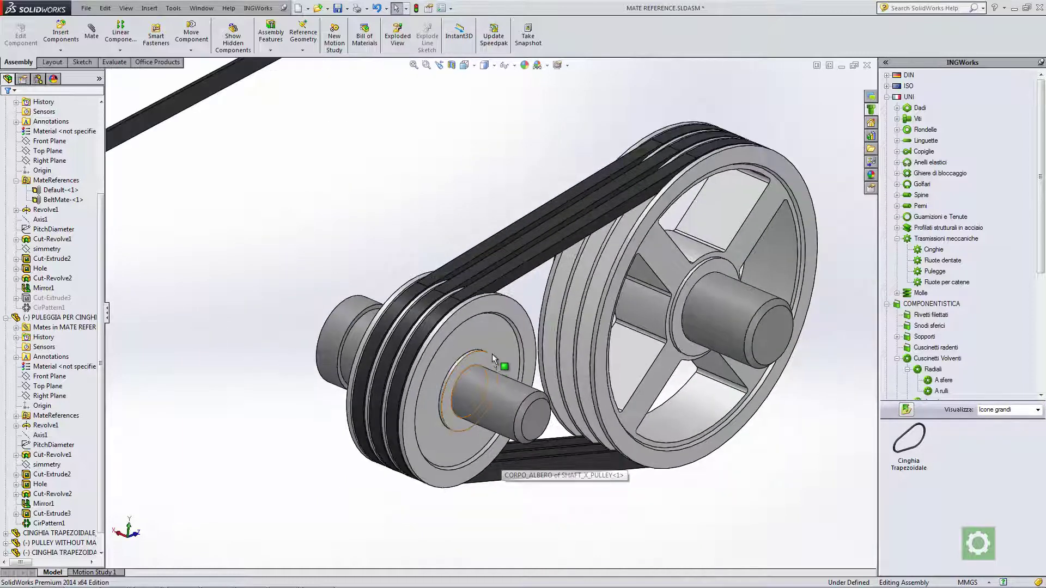
mouse_move(498, 414)
ctrl+middle_down()
mouse_move(469, 363)
mouse_move(471, 373)
ctrl+middle_up()
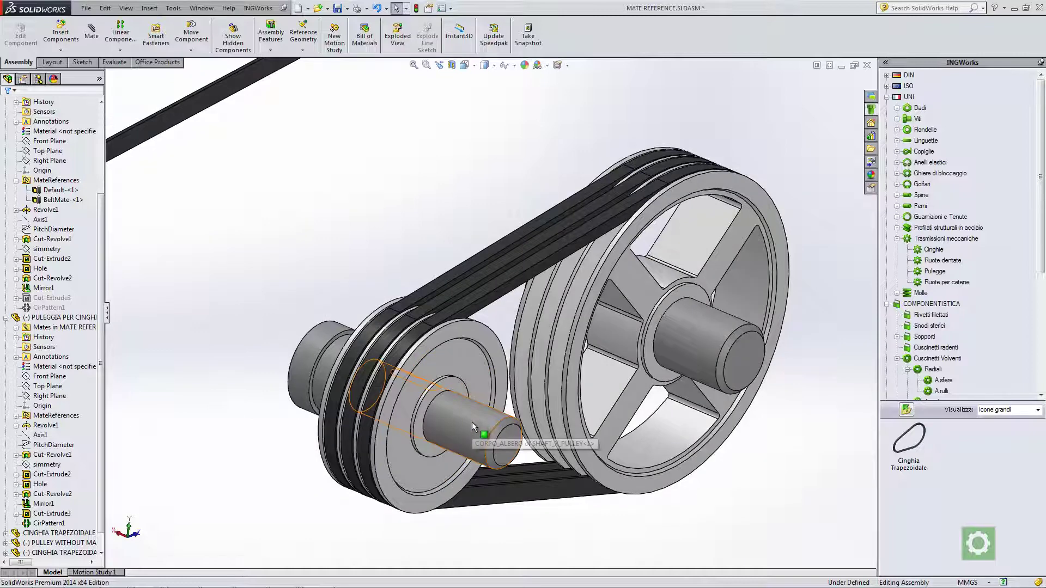
scroll(582, 440, up, 3)
scroll(456, 370, down, 3)
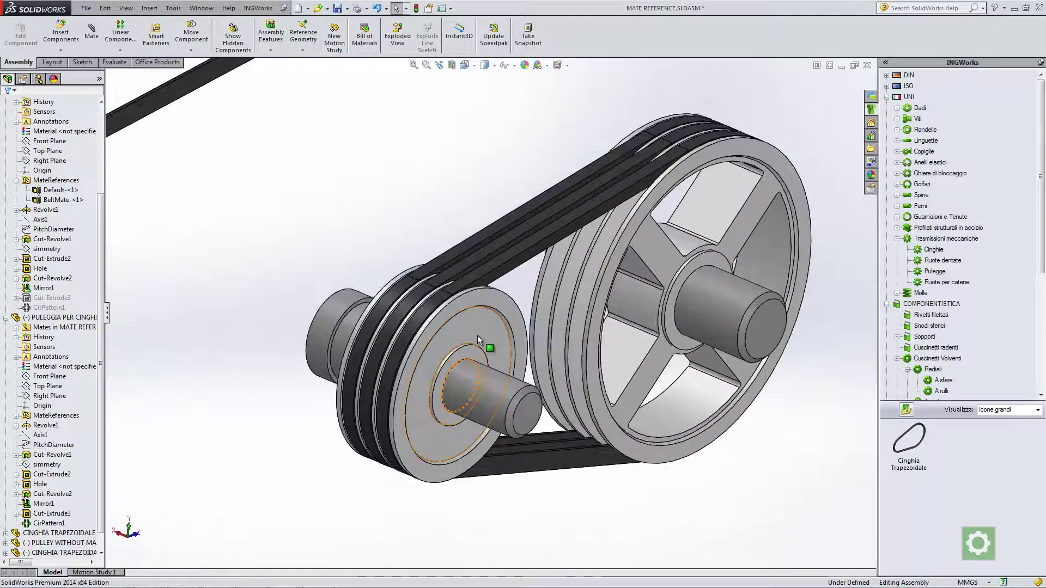
click(477, 335)
click(508, 286)
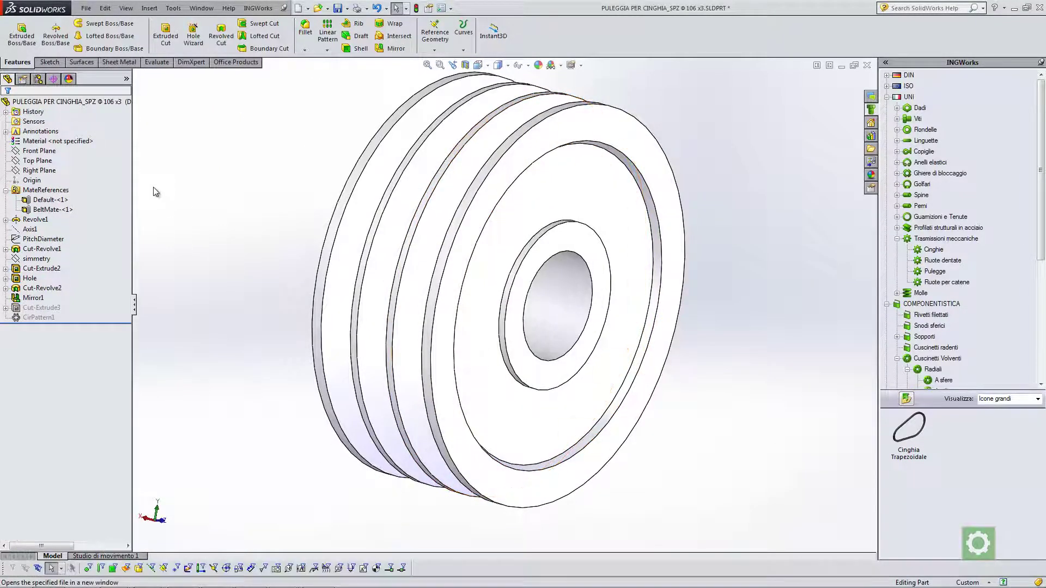
click(49, 200)
ctrl+click(44, 211)
click(40, 214)
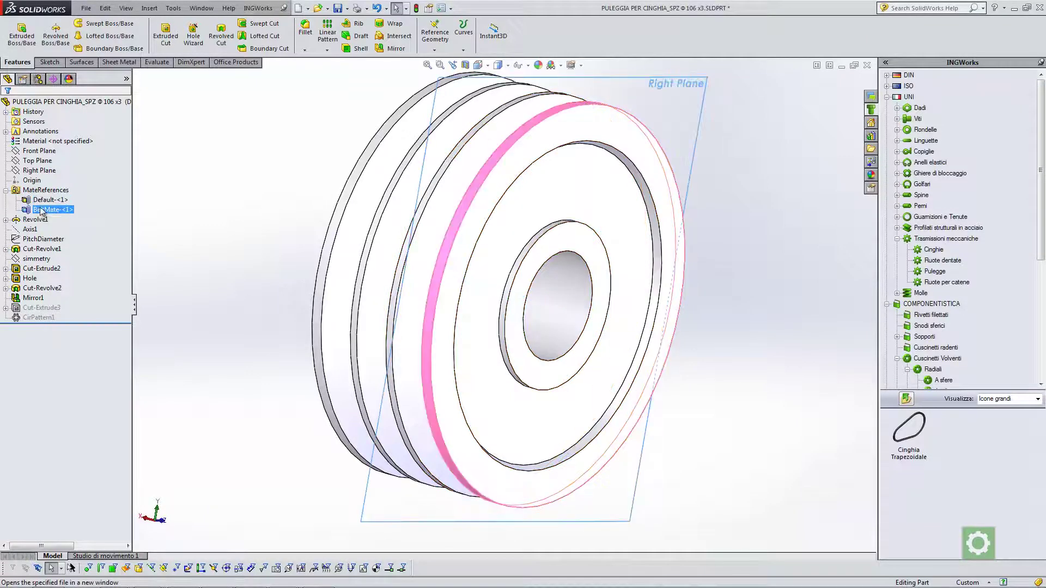
click(41, 201)
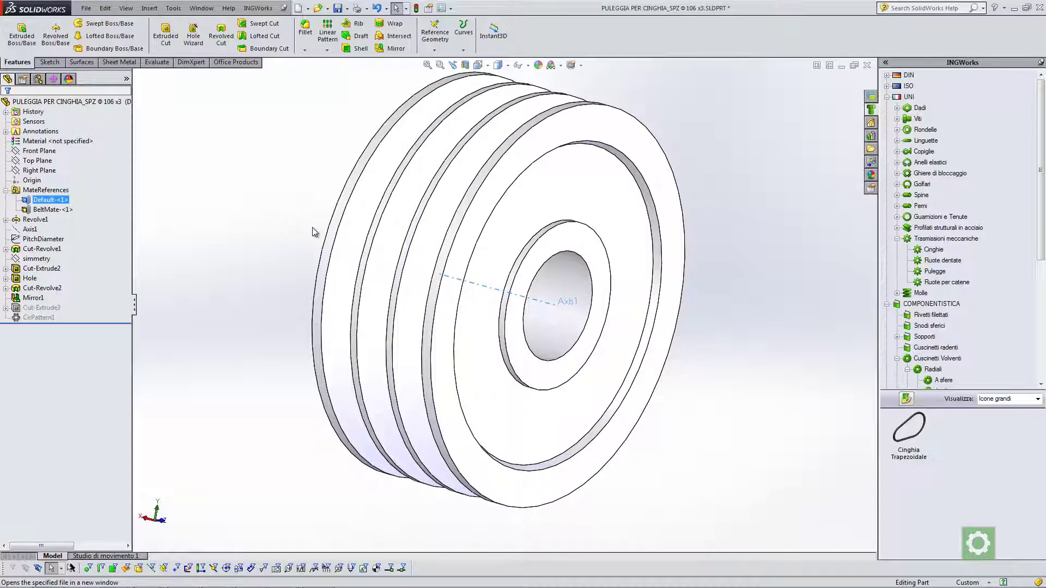
key(ctrl+Tab)
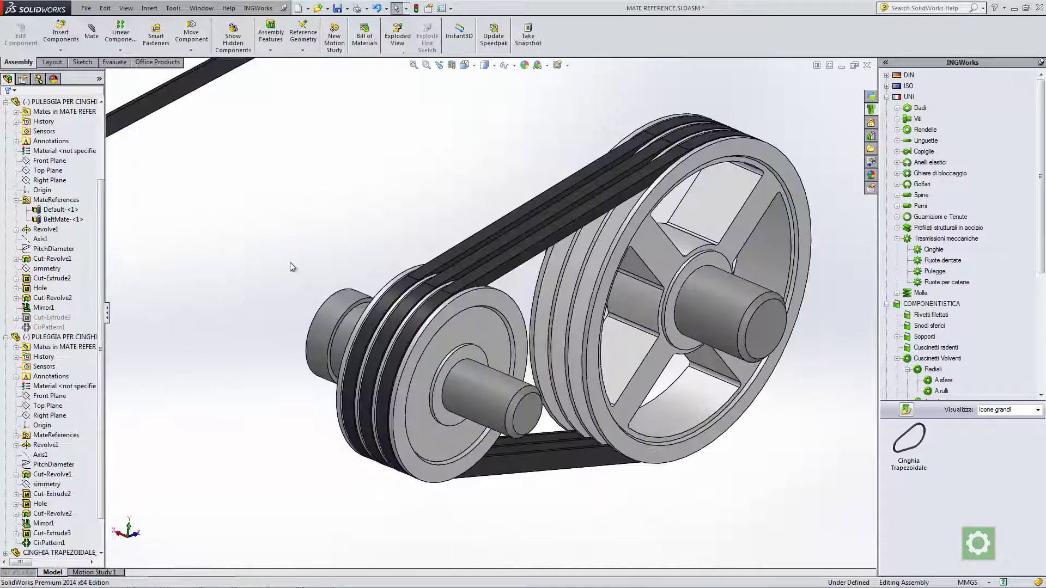
Step: Bring an SPZ V-belt pulley from the library and place it right of the large pulley
scroll(496, 351, up, 2)
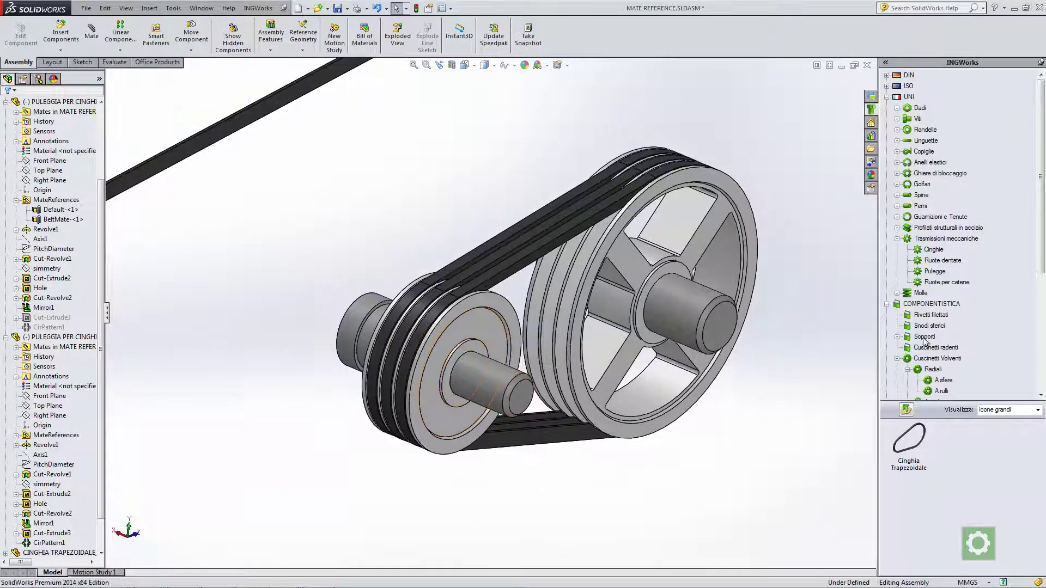
click(935, 272)
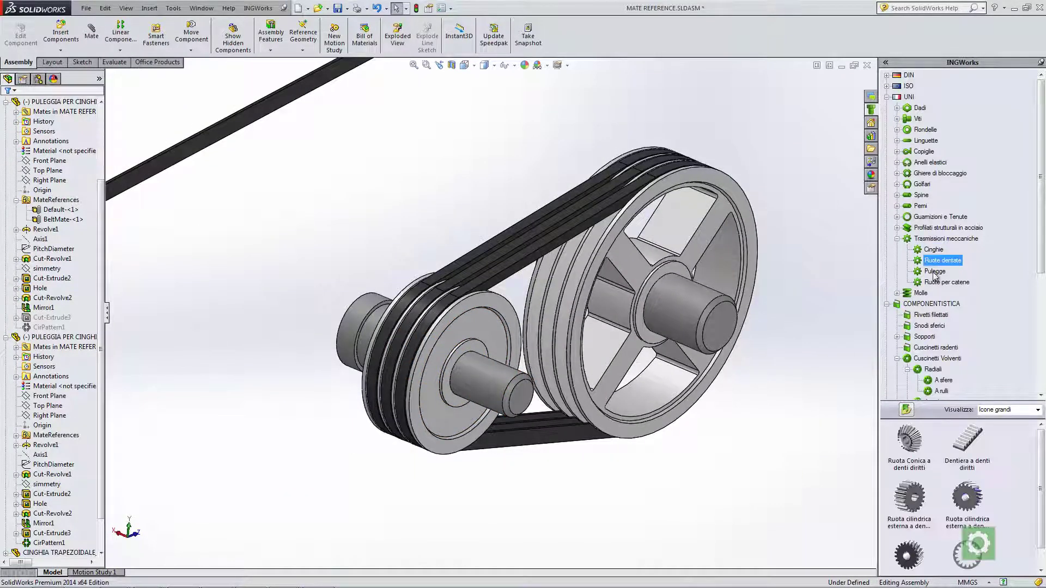
drag(968, 496, 514, 391)
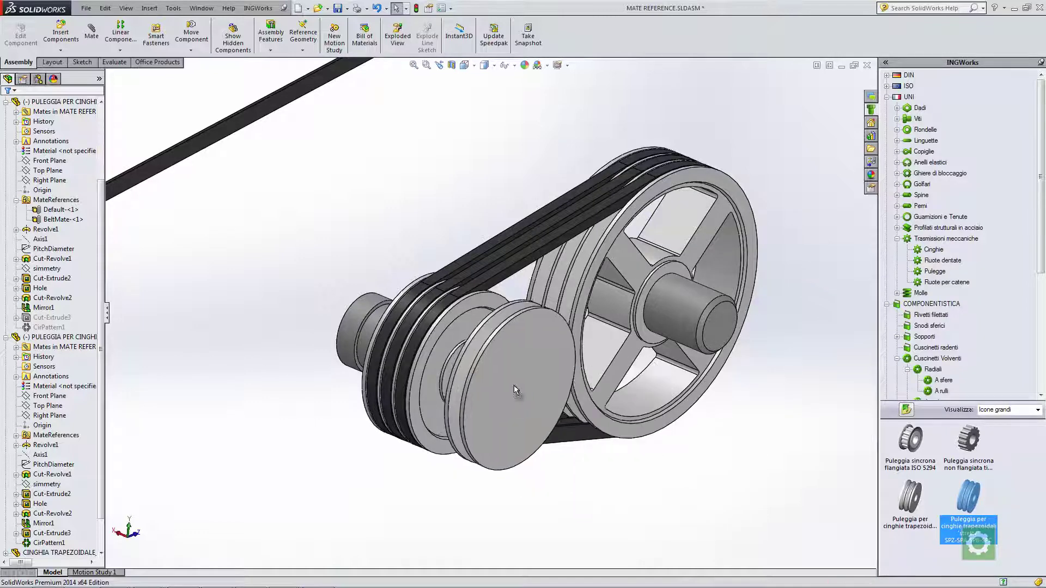
mouse_move(514, 392)
mouse_down()
mouse_move(587, 424)
mouse_move(442, 331)
mouse_up()
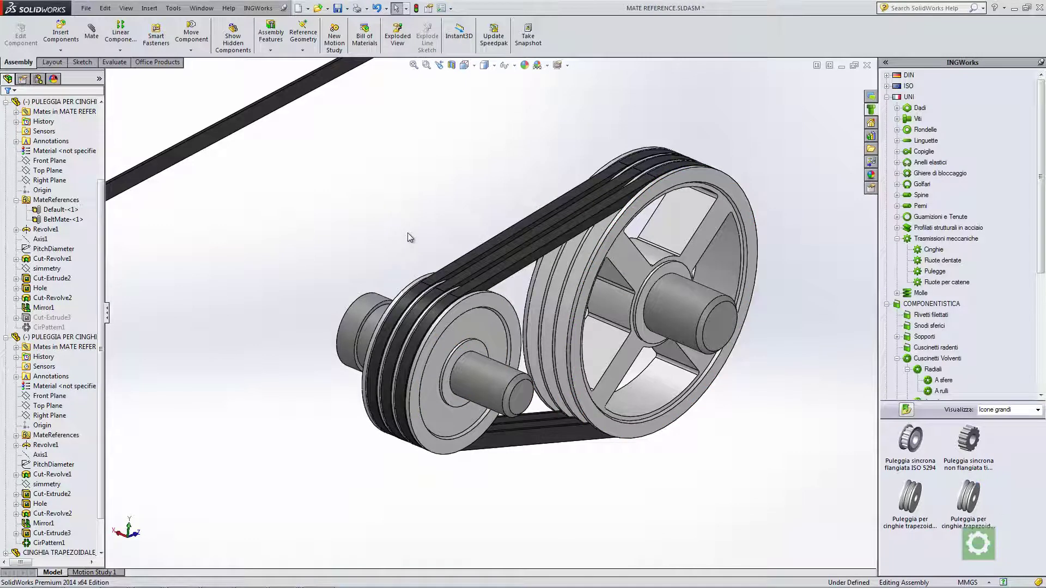
Step: Select the lower V-belt and then the small pulley in the assembly
scroll(463, 329, down, 2)
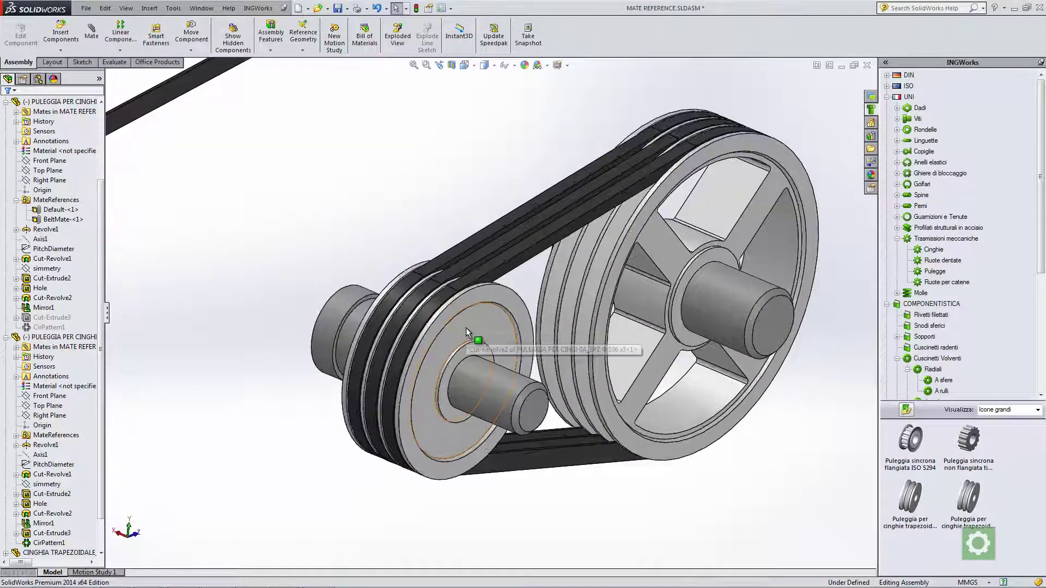
click(481, 274)
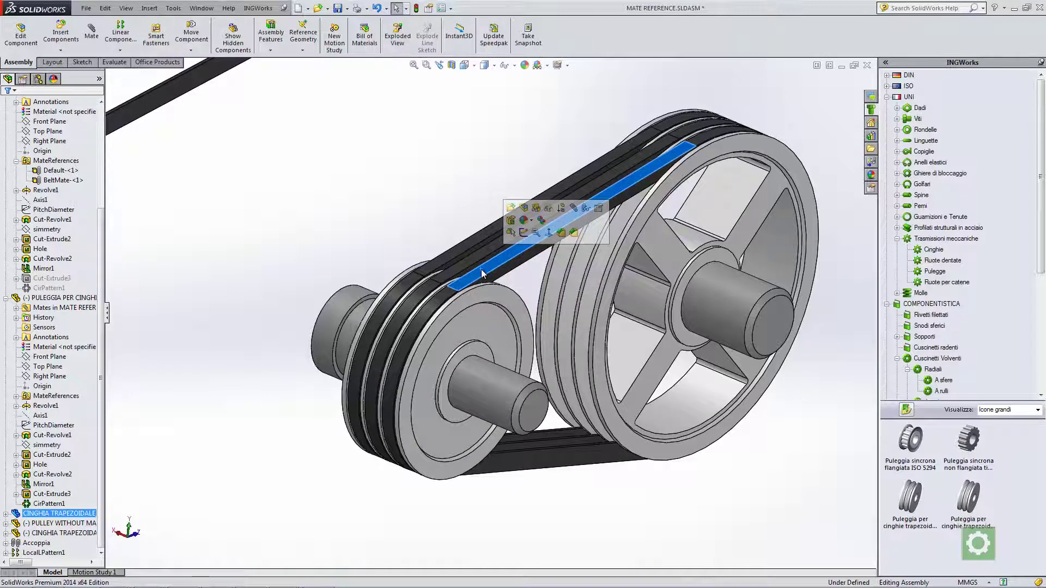
click(486, 316)
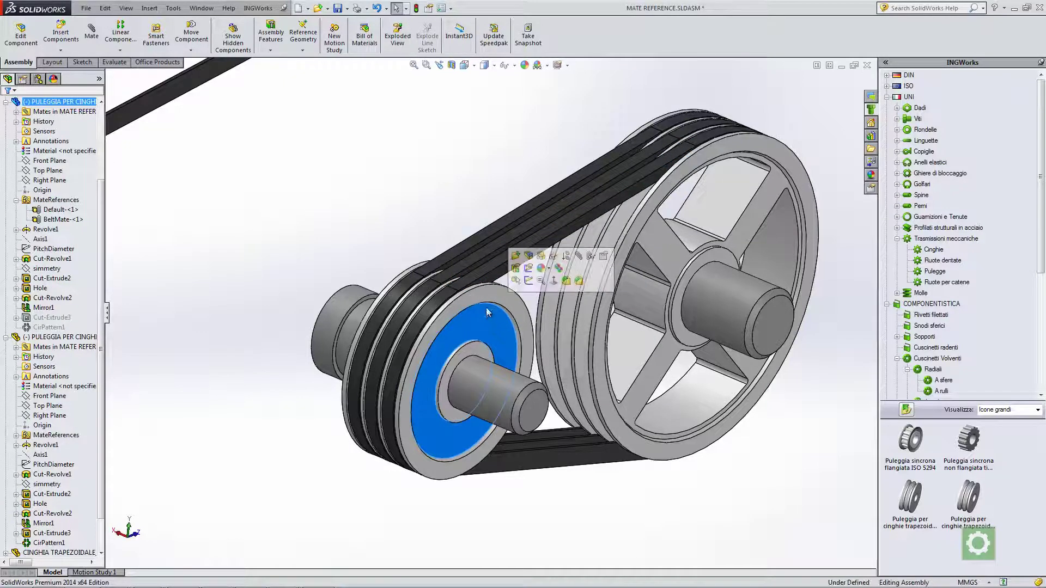
Step: Open the small SPZ 106 pulley part, view its BeltMate-<1> mate reference, then return to the MATE REFERENCE assembly
click(515, 232)
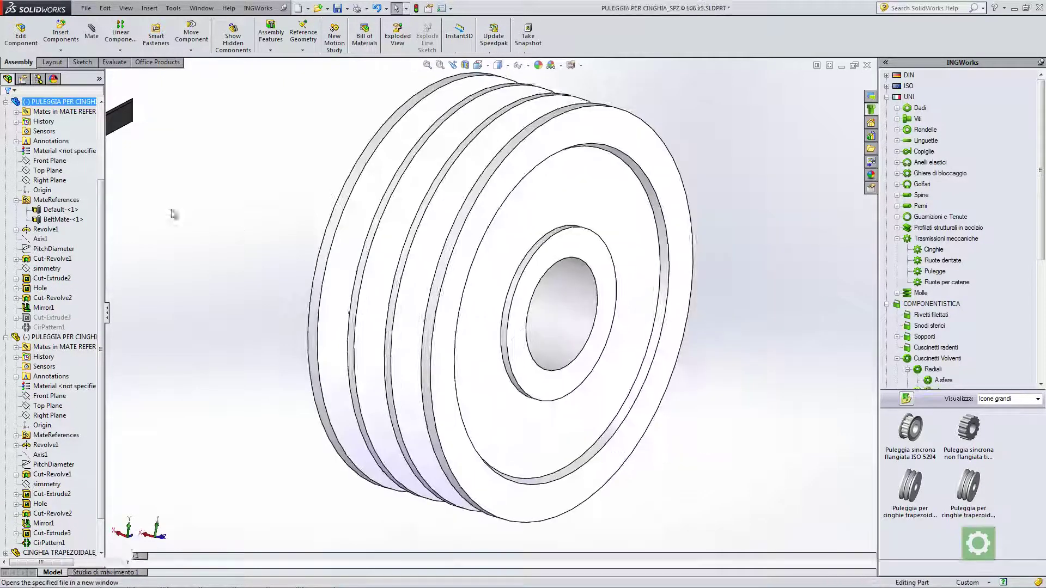
click(54, 210)
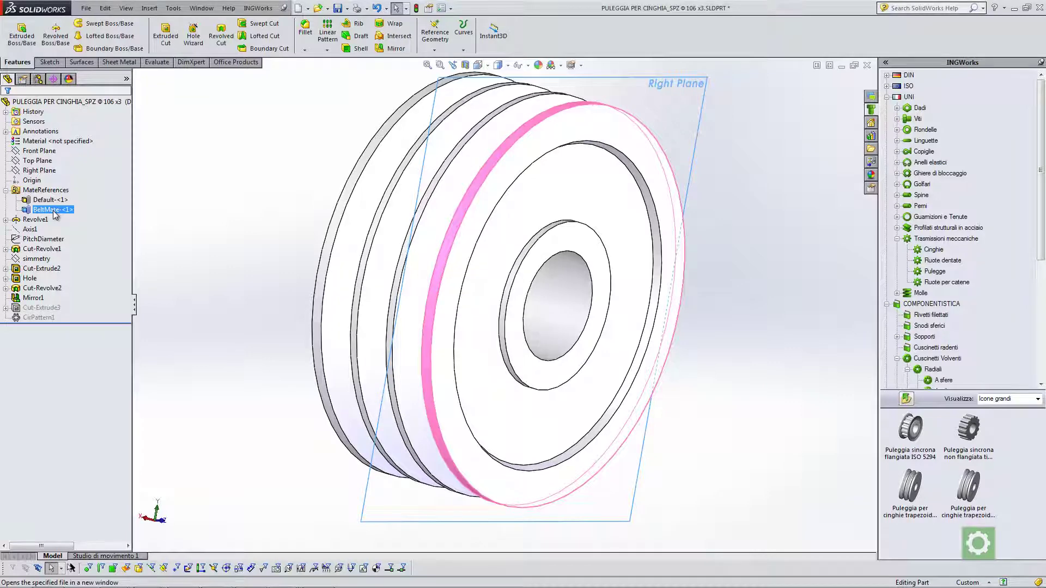
key(ctrl+Tab)
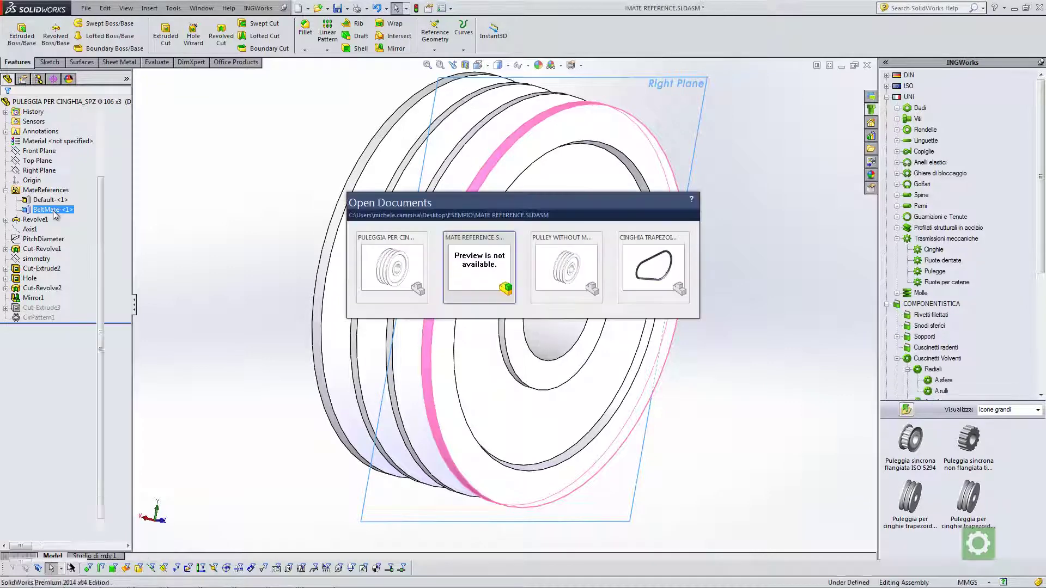
Step: Open the upper V-belt, CINGHIA TRAPEZOIDALE_SPZ_D106_d250_Lunghezza1650, as its own part document
click(304, 187)
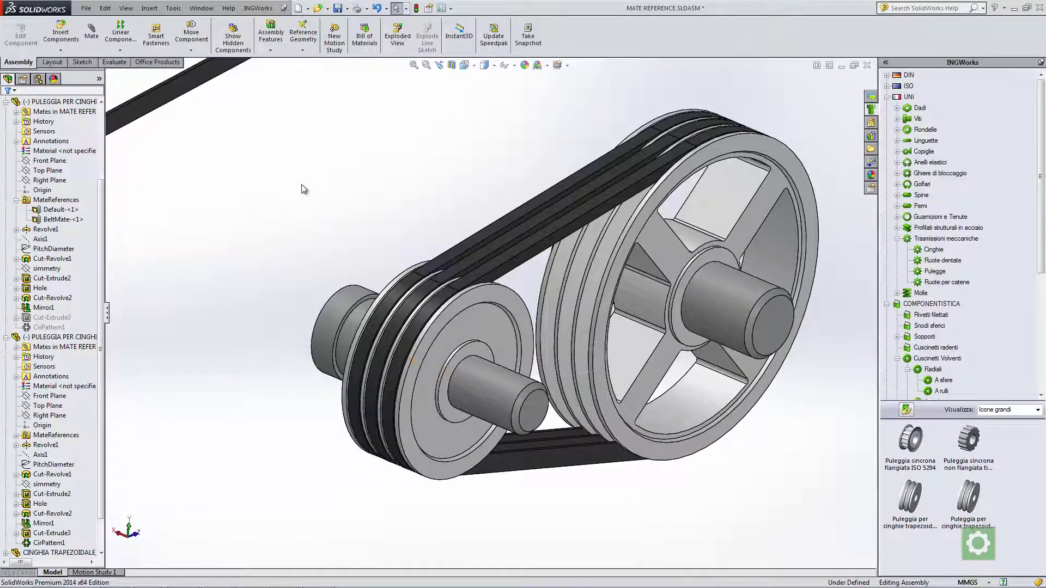
scroll(311, 191, up, 3)
scroll(523, 161, down, 3)
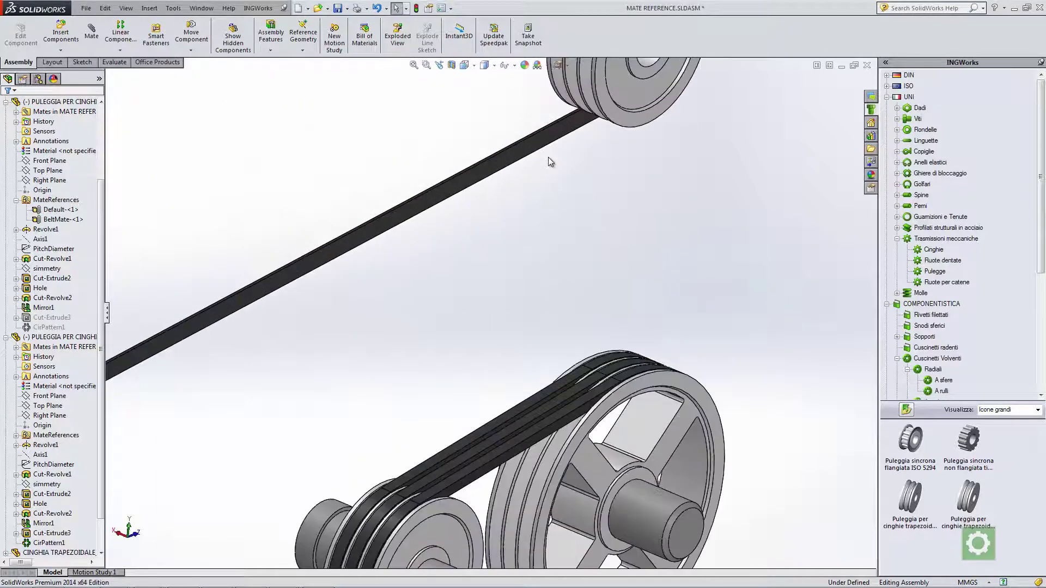
scroll(548, 157, down, 1)
scroll(549, 143, up, 2)
scroll(551, 141, up, 2)
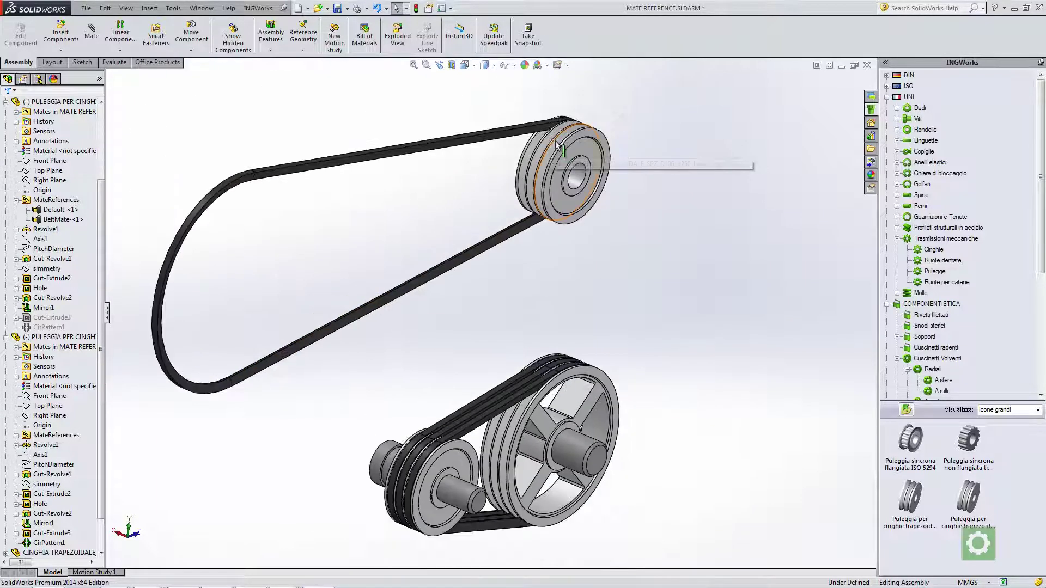
scroll(570, 136, down, 2)
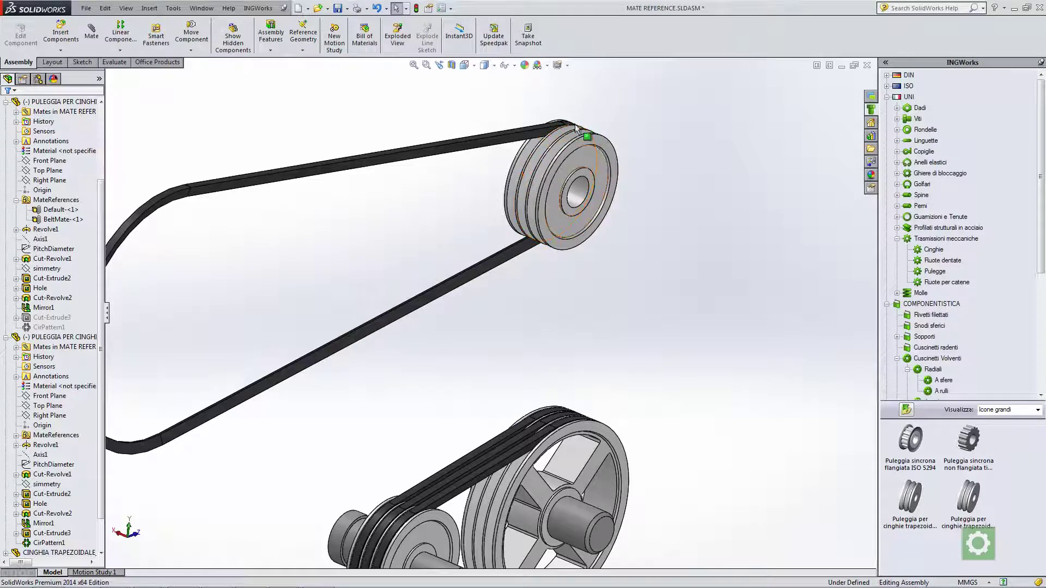
scroll(550, 153, down, 1)
mouse_move(550, 154)
middle_down()
mouse_move(572, 164)
mouse_move(555, 155)
middle_up()
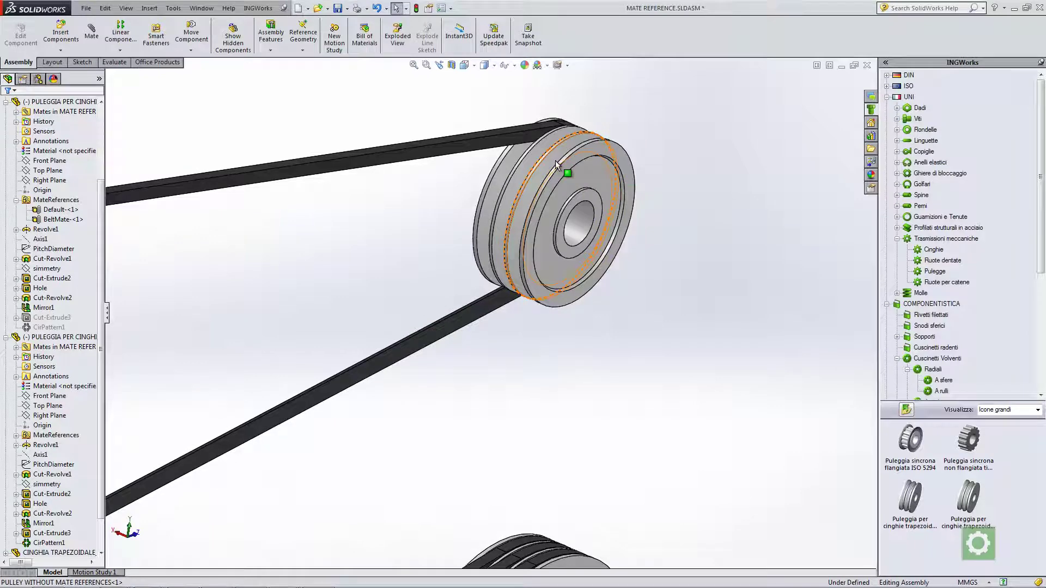
scroll(551, 162, up, 3)
scroll(518, 218, up, 3)
scroll(489, 264, down, 5)
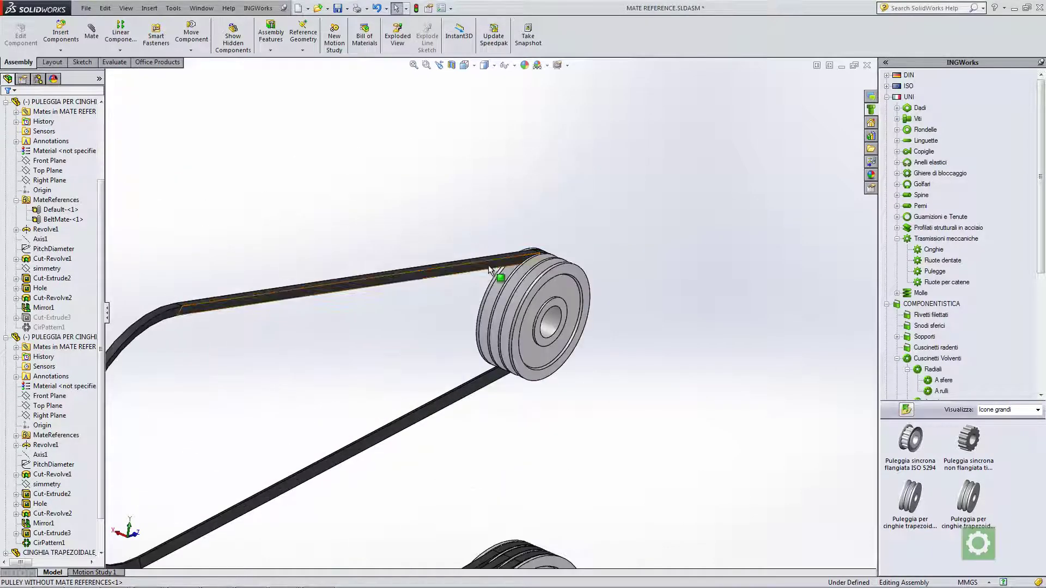
click(488, 265)
click(524, 203)
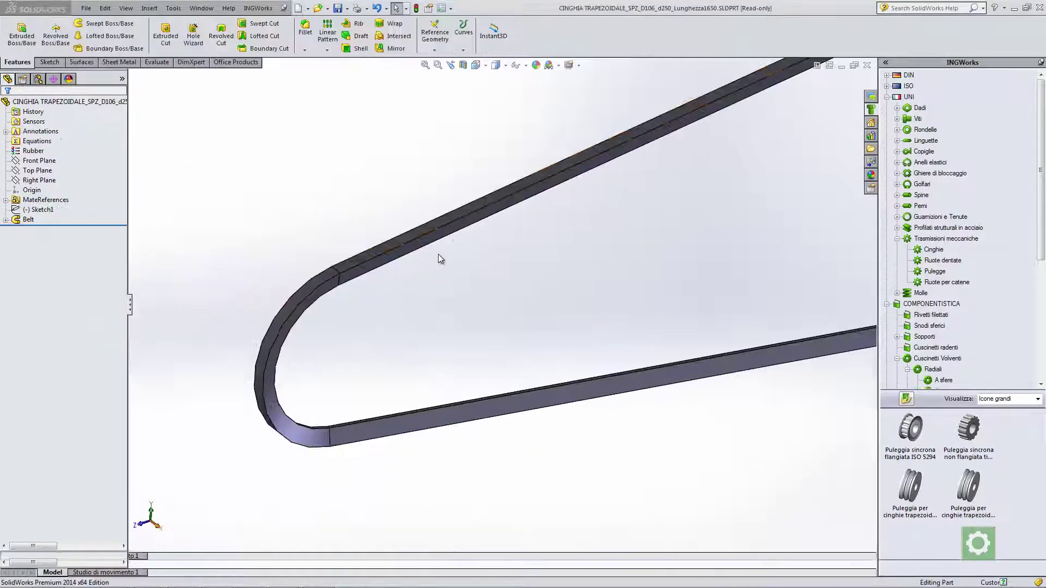
Step: Dismiss the read-only warning, view the belt's BeltMate-<1> mate reference, then return to the assembly
click(599, 322)
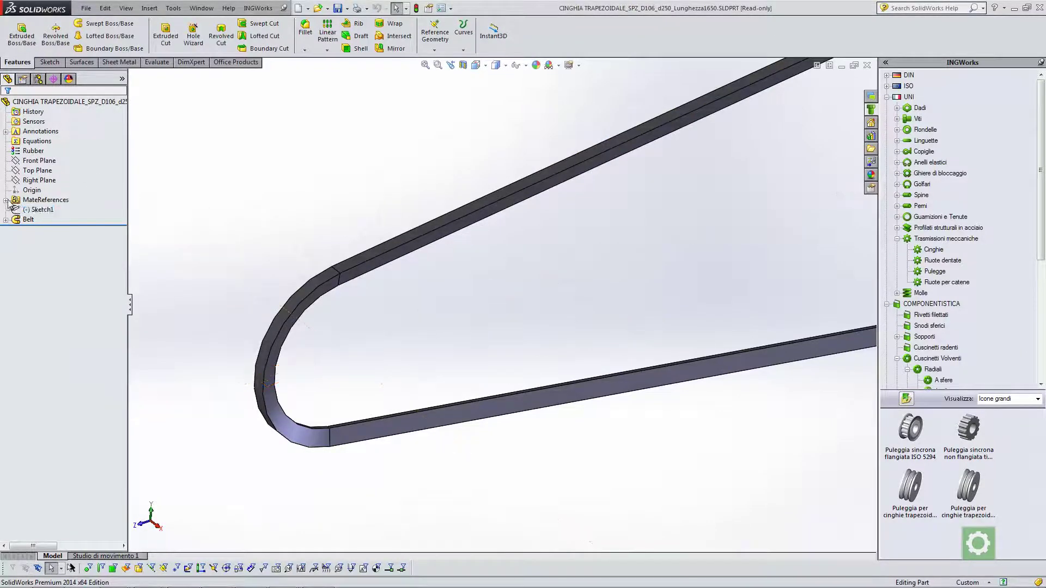
click(5, 200)
click(53, 210)
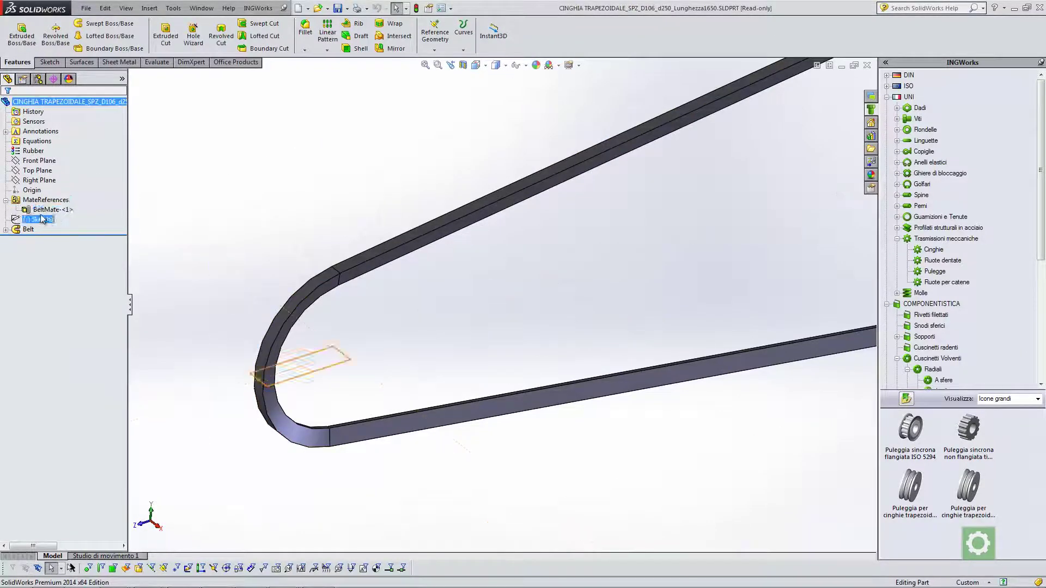
click(174, 165)
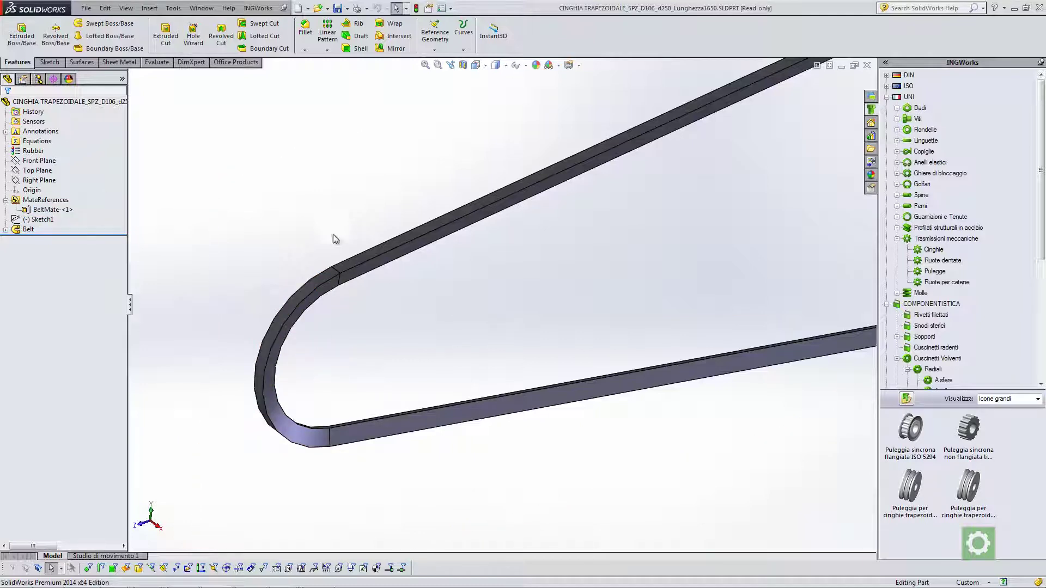
ctrl+middle_drag(481, 295, 419, 287)
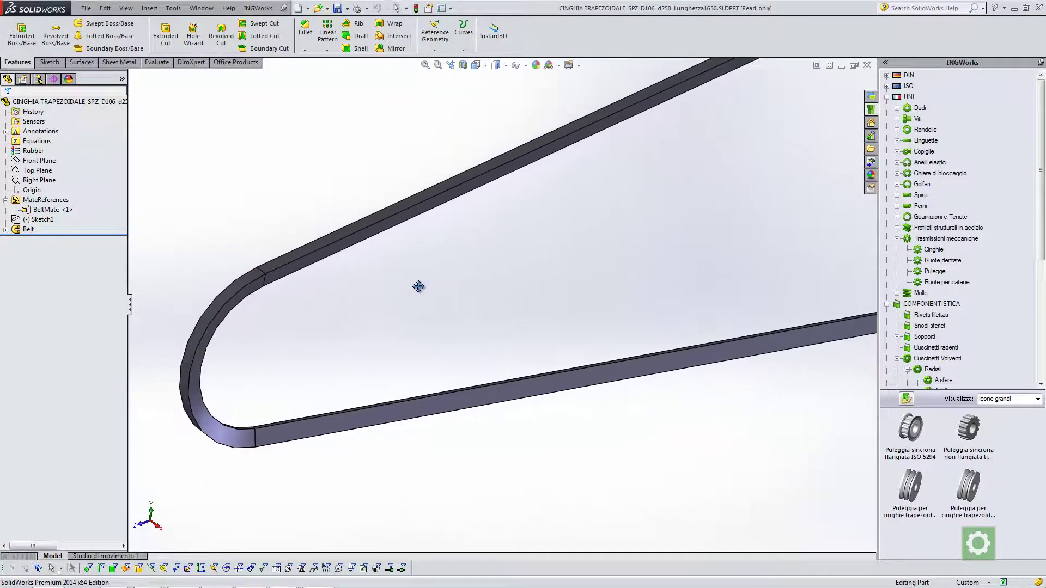
key(ctrl+Tab)
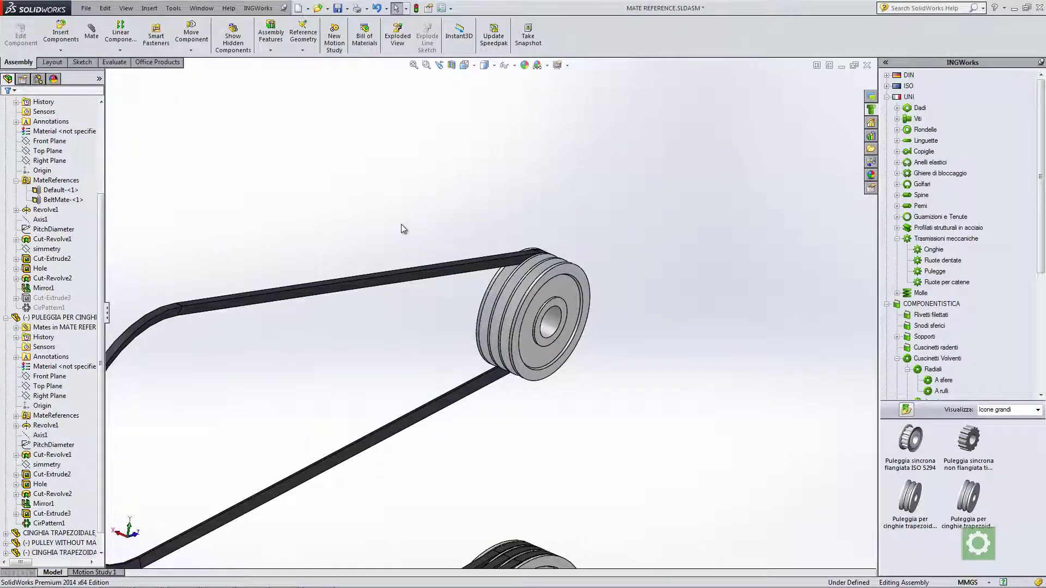
Step: Delete the PULLEY WITHOUT MATE REFERENCES part and its mates from the assembly
ctrl+middle_drag(402, 229, 467, 178)
scroll(467, 180, up, 3)
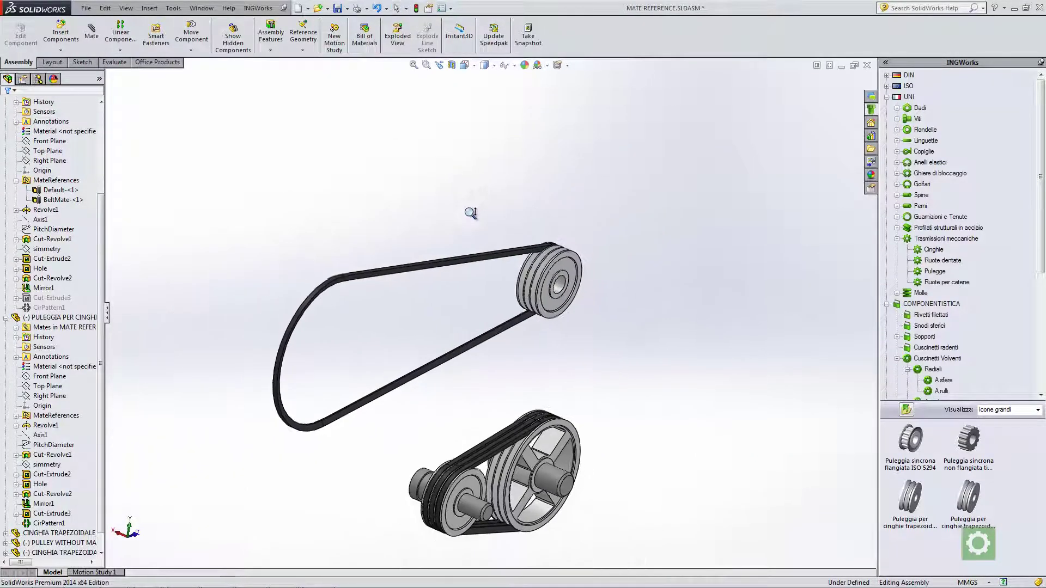
scroll(487, 320, down, 2)
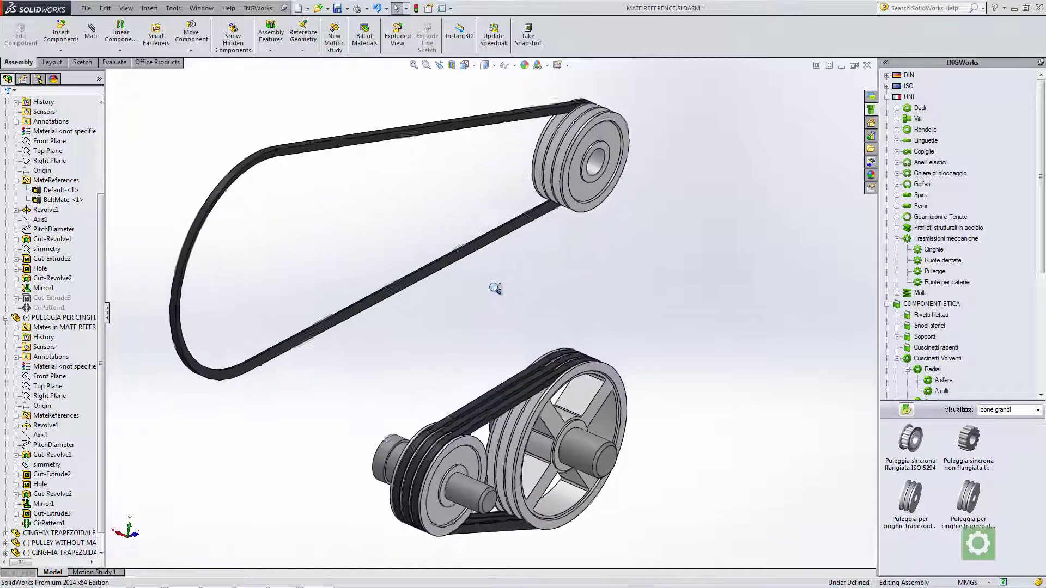
scroll(517, 324, up, 3)
mouse_move(513, 325)
middle_down()
mouse_move(490, 289)
mouse_move(484, 306)
middle_up()
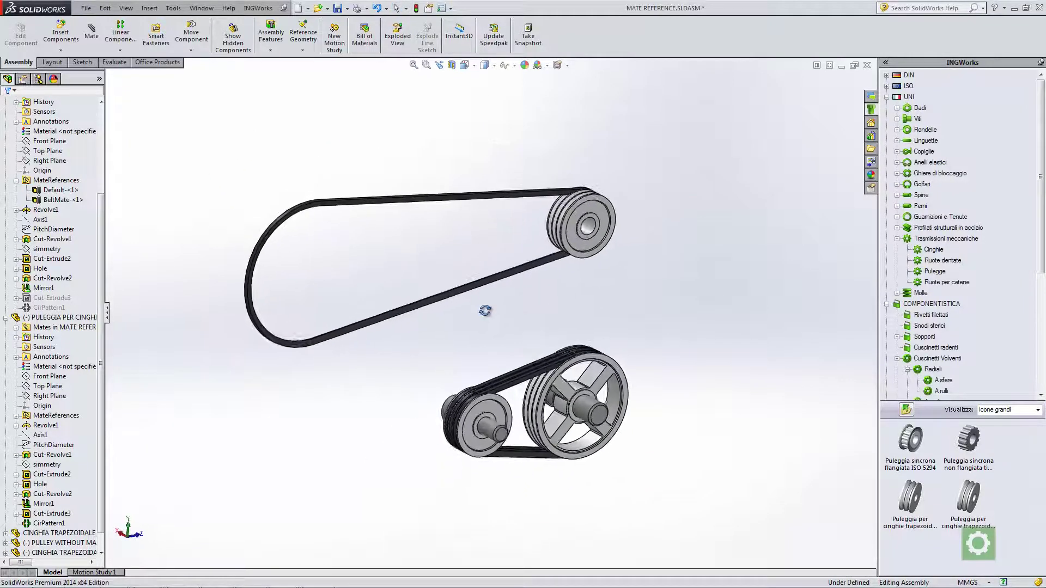
scroll(584, 280, down, 3)
click(576, 231)
key(Delete)
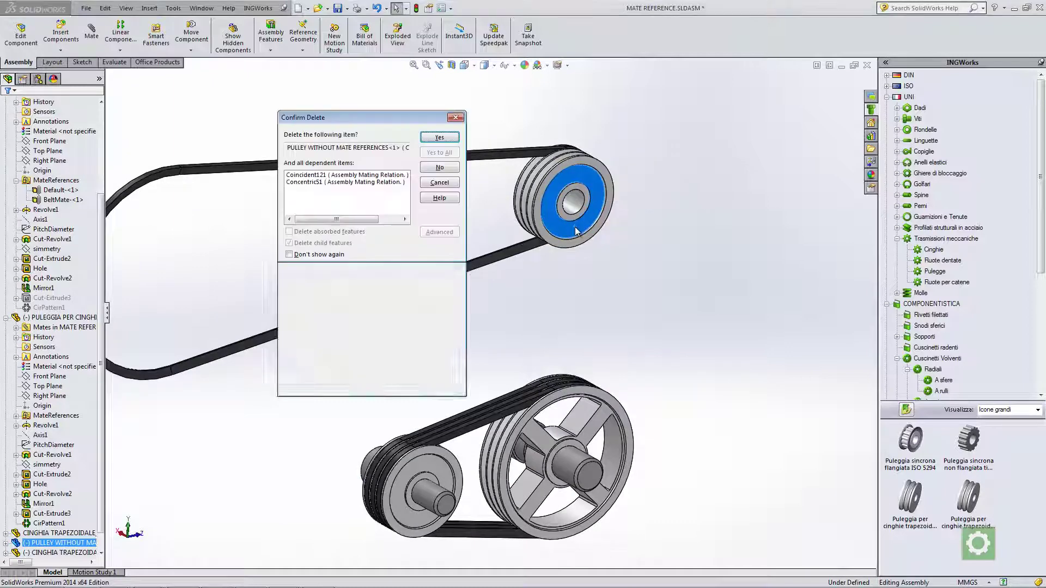
key(Return)
Step: Delete the leftover upper V-belt loop from the assembly
click(574, 227)
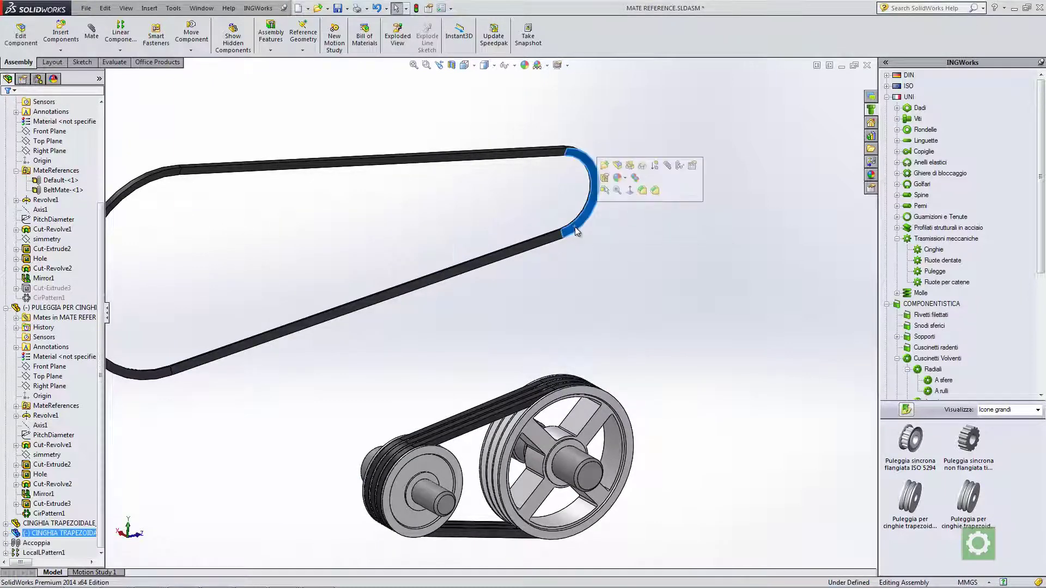
key(Delete)
key(Return)
key(f)
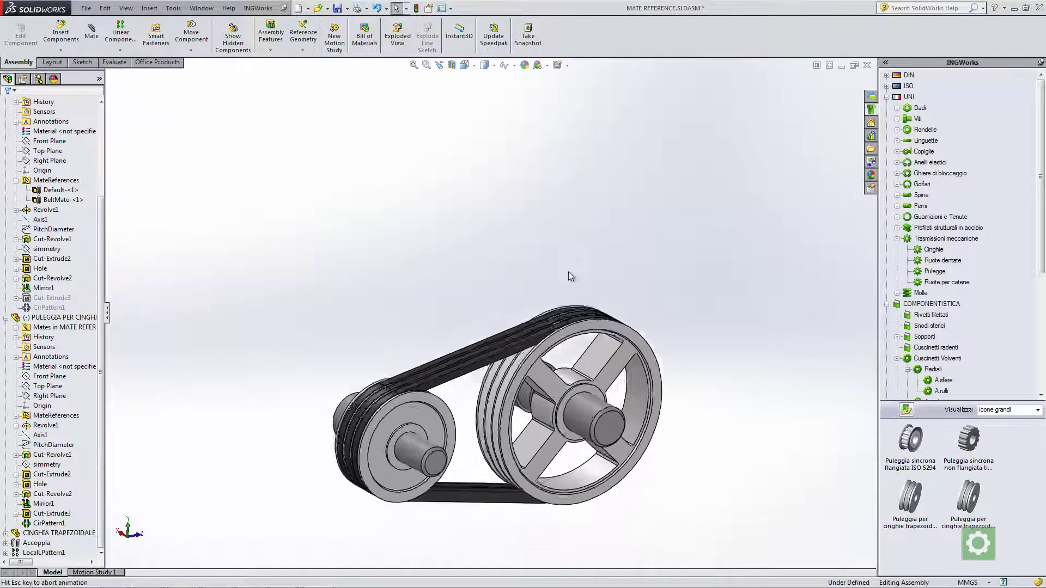
middle_drag(568, 271, 408, 163)
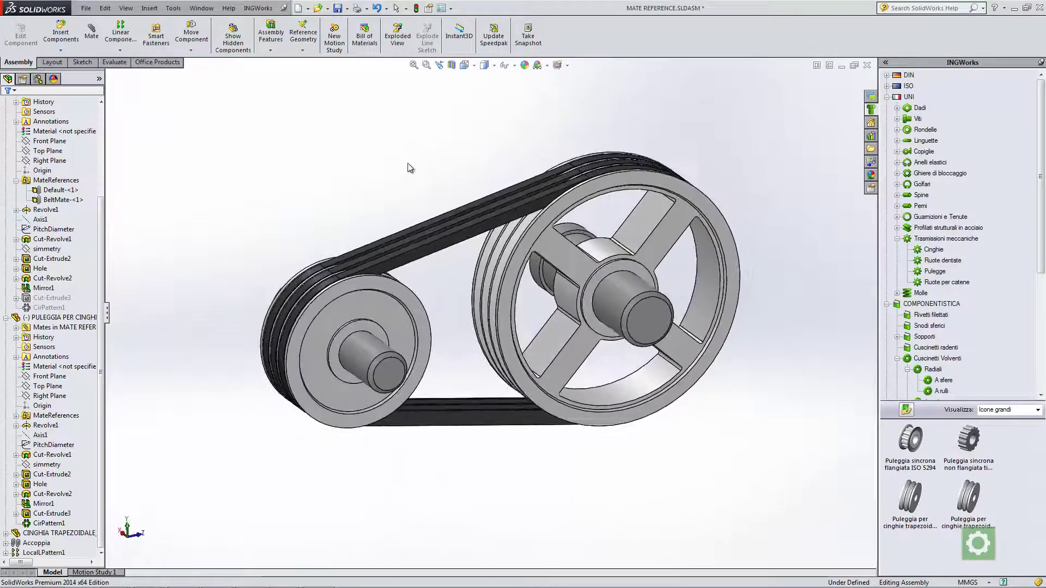